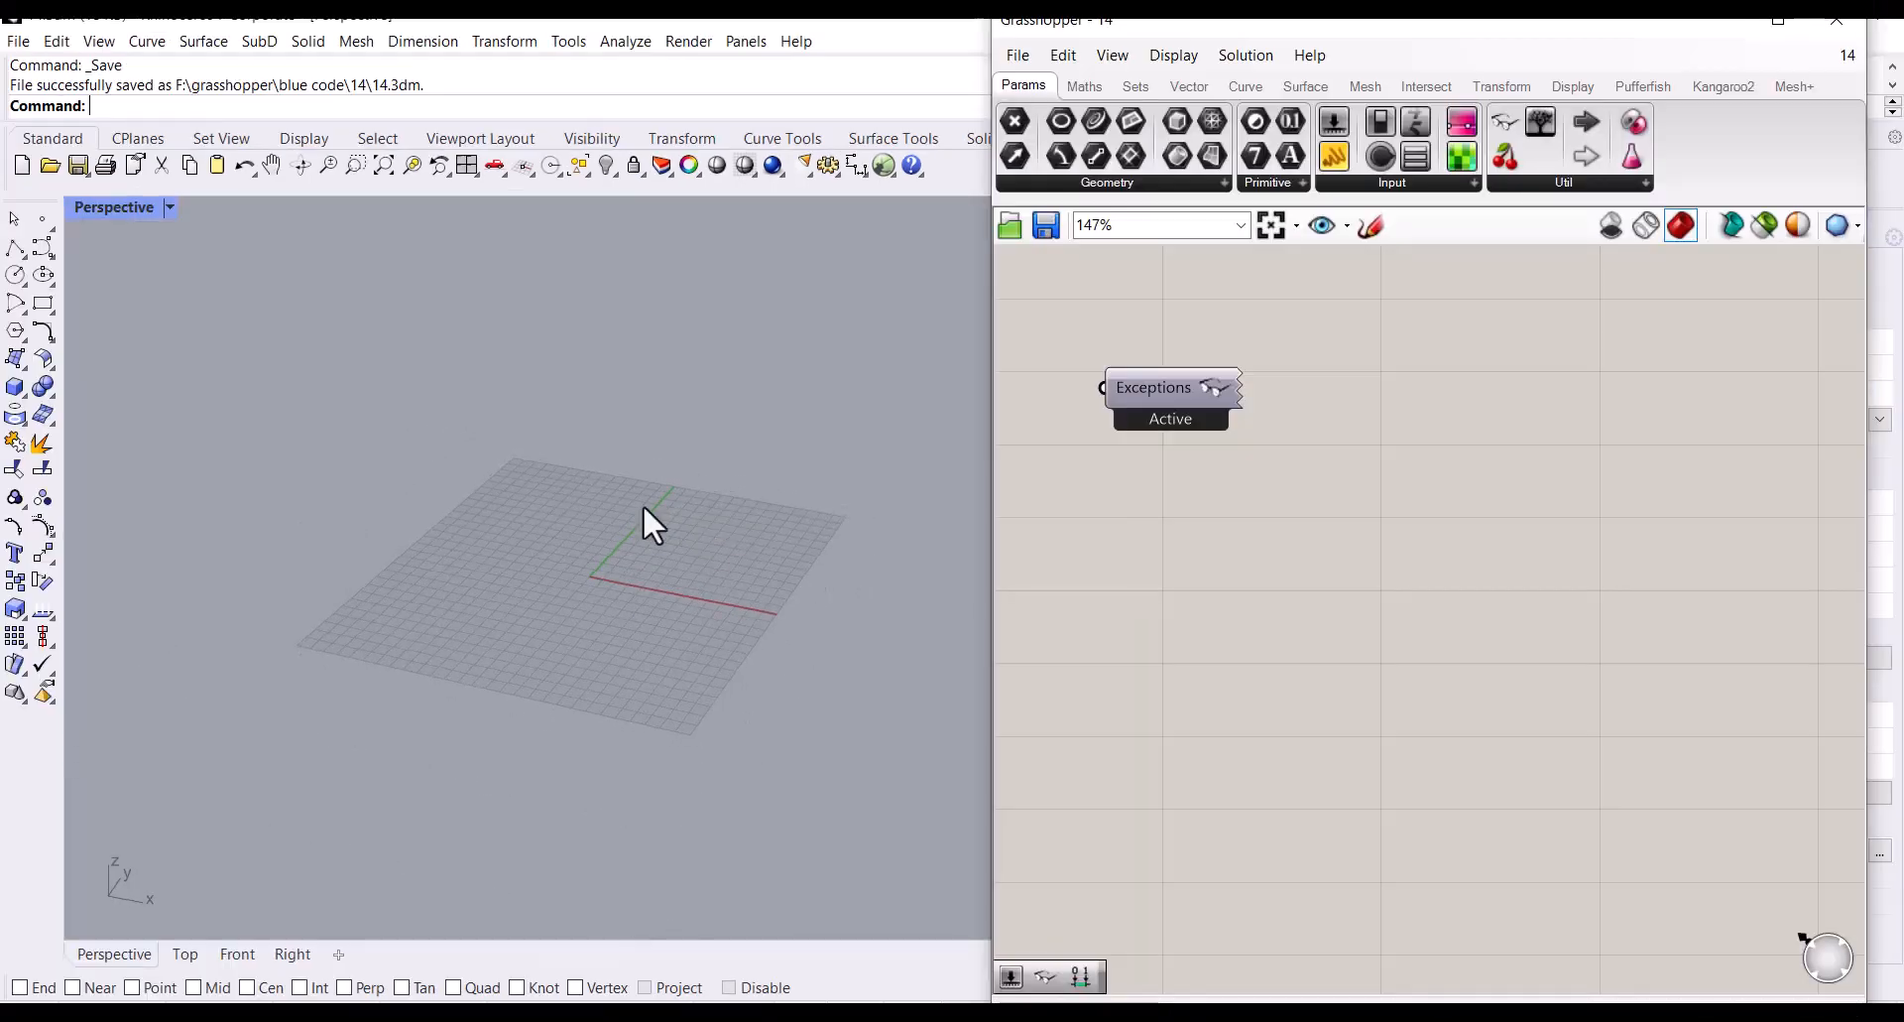
Step: Add a Construct Point component to the Grasshopper canvas below the Exceptions component, leaving room for its inputs
{"action": "scroll", "coordinate": [650, 521], "scroll_direction": "up", "scroll_amount": 2}
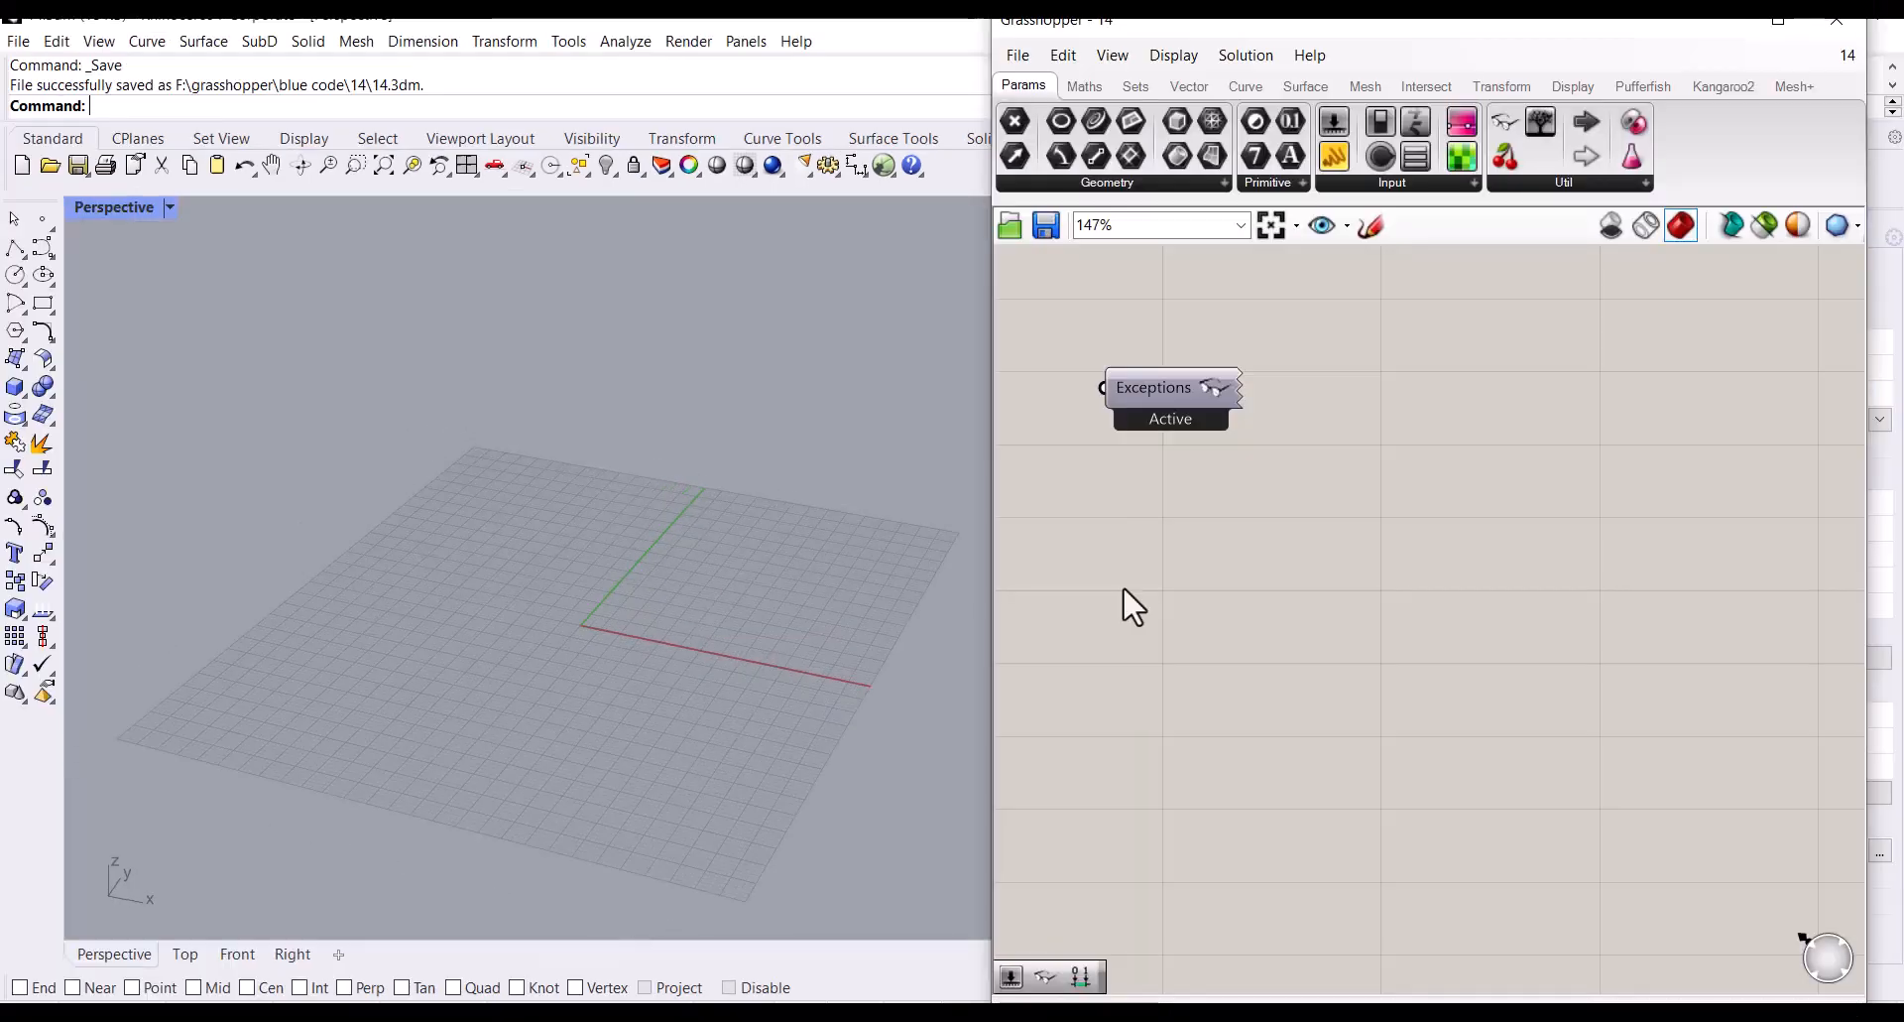
{"action": "scroll", "coordinate": [1293, 551], "scroll_direction": "down", "scroll_amount": 2}
{"action": "double_click", "coordinate": [1293, 550]}
{"action": "type", "text": "constra"}
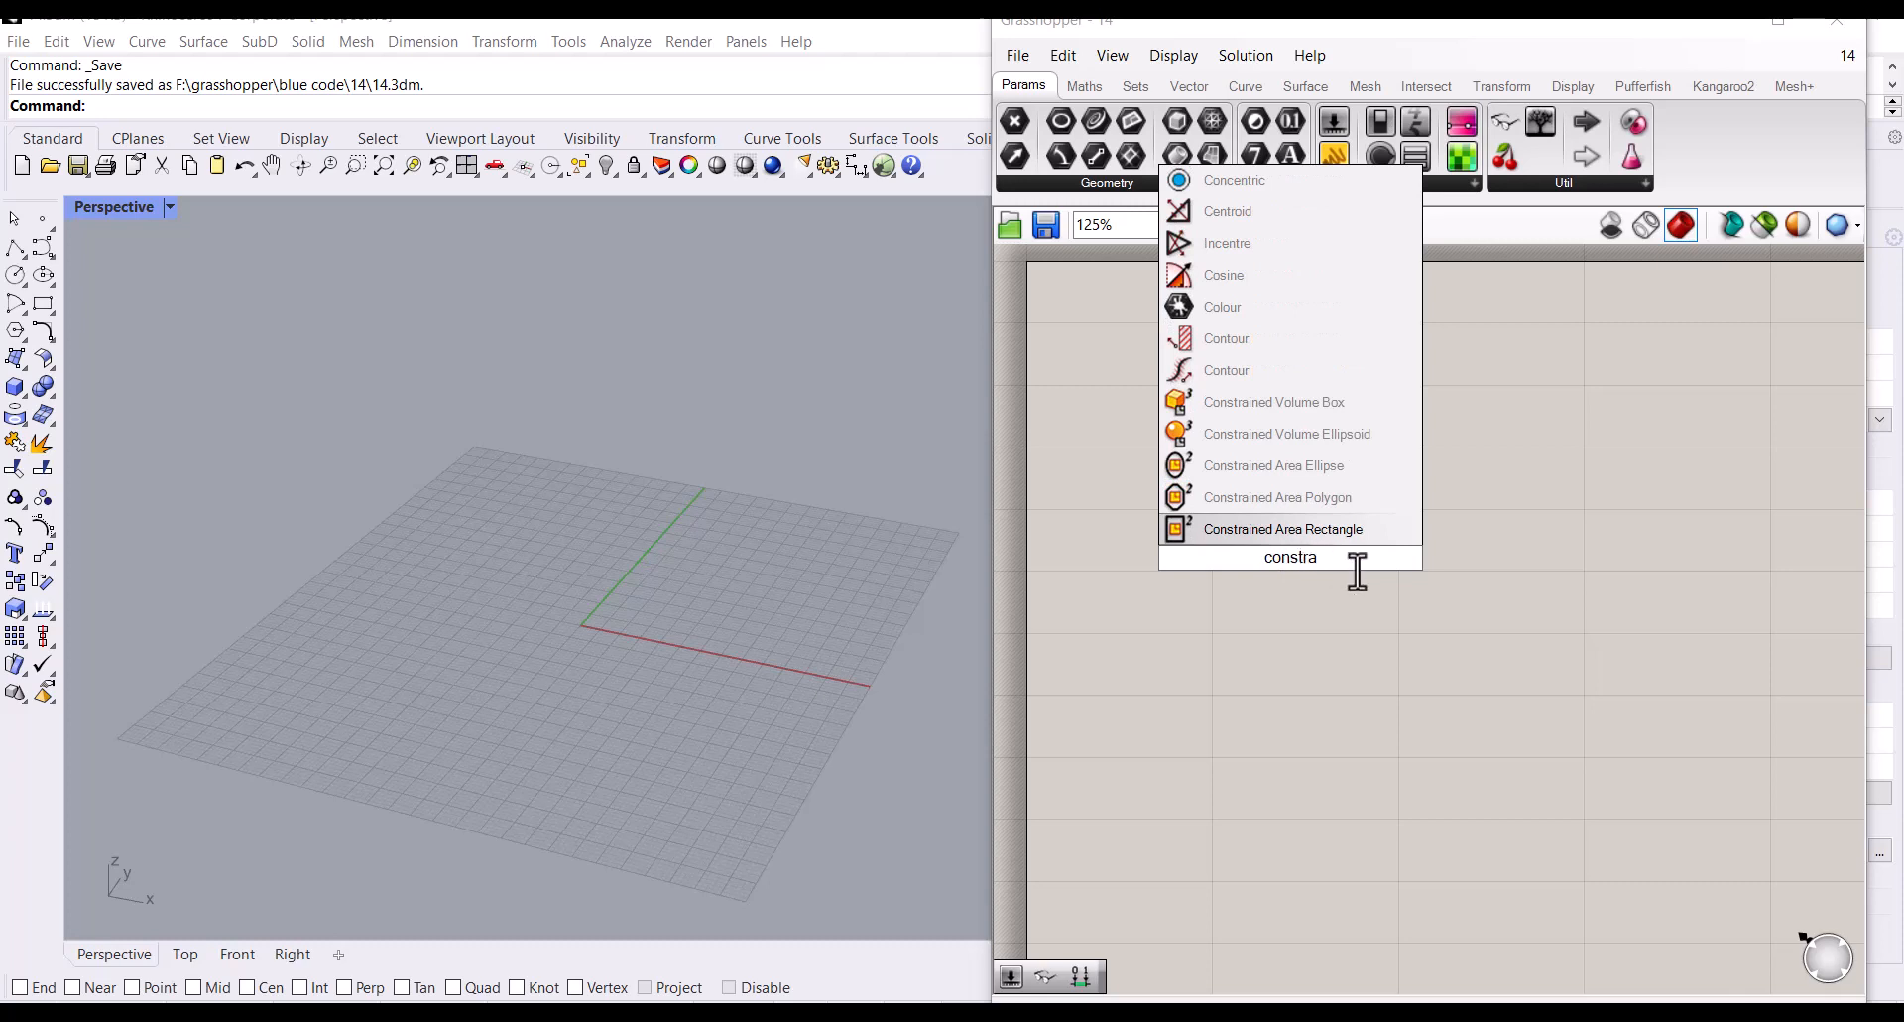
{"action": "key", "text": "BackSpace"}
{"action": "type", "text": "uct"}
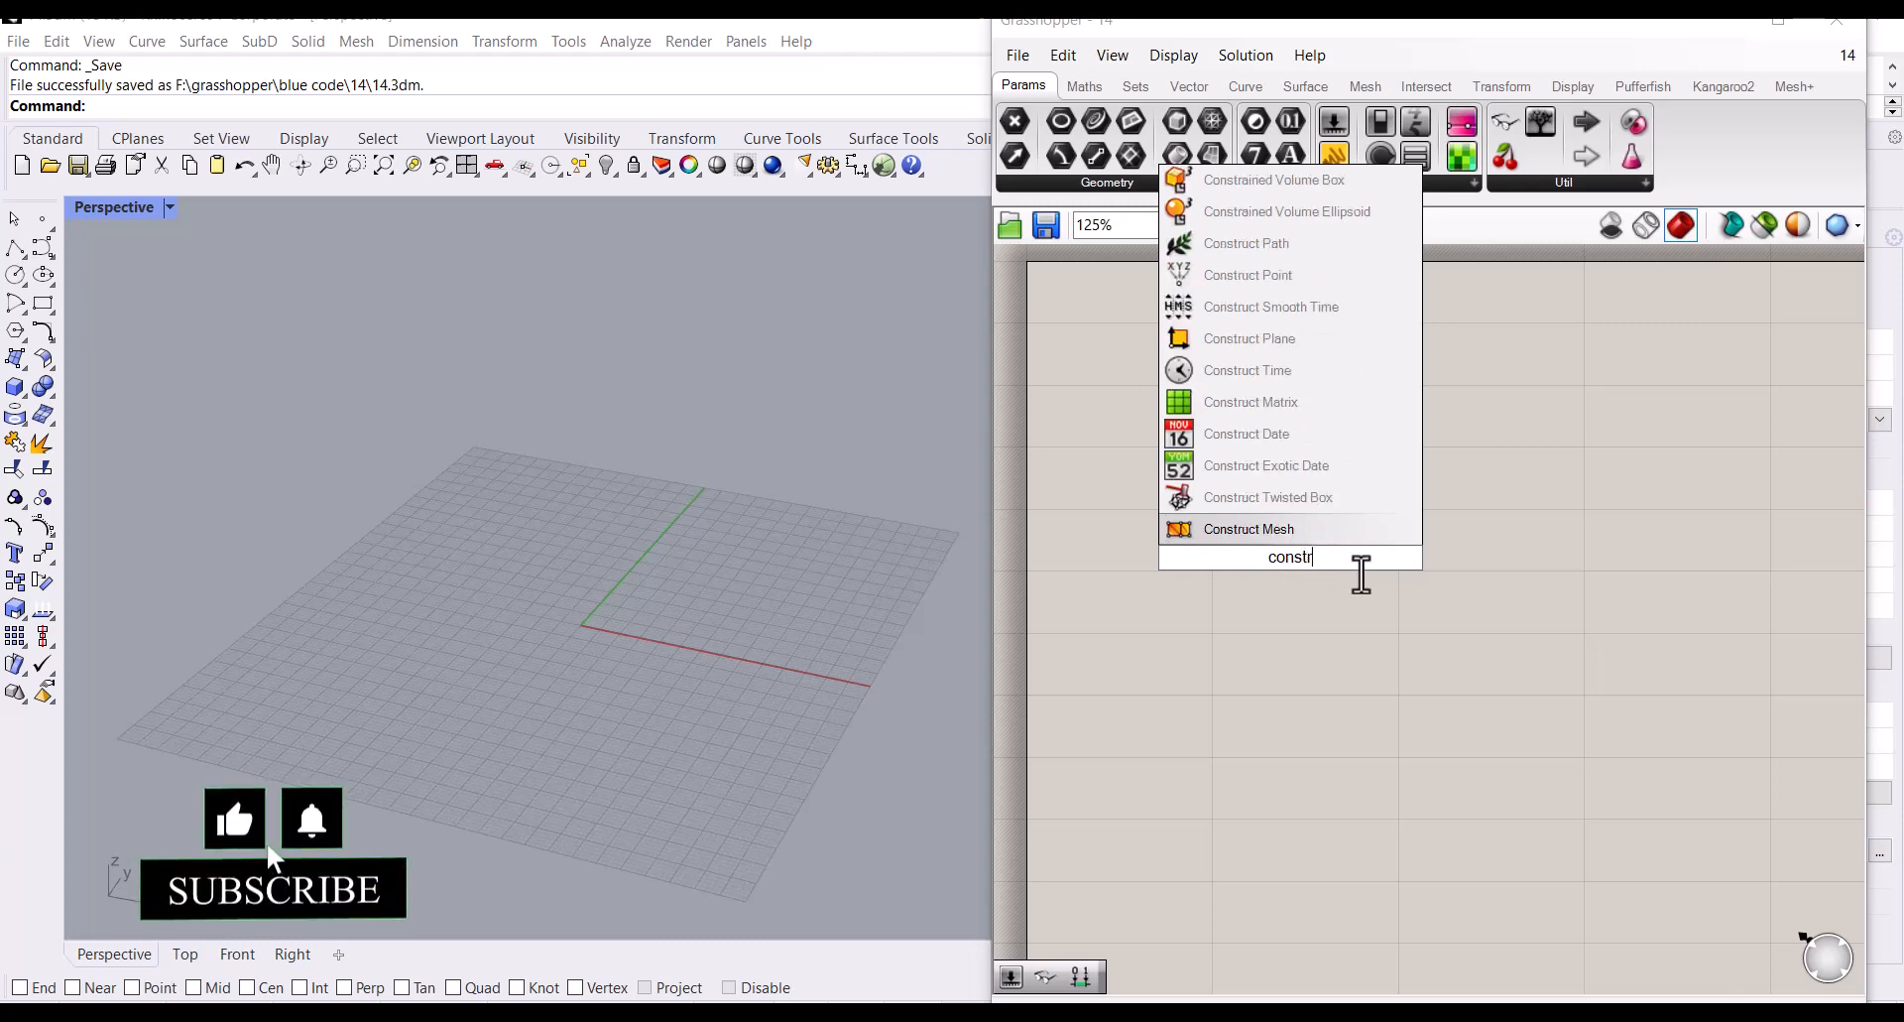
{"action": "left_click", "coordinate": [1285, 285]}
{"action": "left_click_drag", "start_coordinate": [1297, 563], "coordinate": [1413, 608]}
{"action": "scroll", "coordinate": [625, 570], "scroll_direction": "up", "scroll_amount": 4}
{"action": "right_click_drag", "start_coordinate": [612, 591], "coordinate": [655, 684]}
{"action": "scroll", "coordinate": [557, 516], "scroll_direction": "down", "scroll_amount": 4}
{"action": "scroll", "coordinate": [556, 545], "scroll_direction": "up", "scroll_amount": 2}
{"action": "left_click_drag", "start_coordinate": [1396, 621], "coordinate": [1509, 613]}
{"action": "double_click", "coordinate": [1300, 579]}
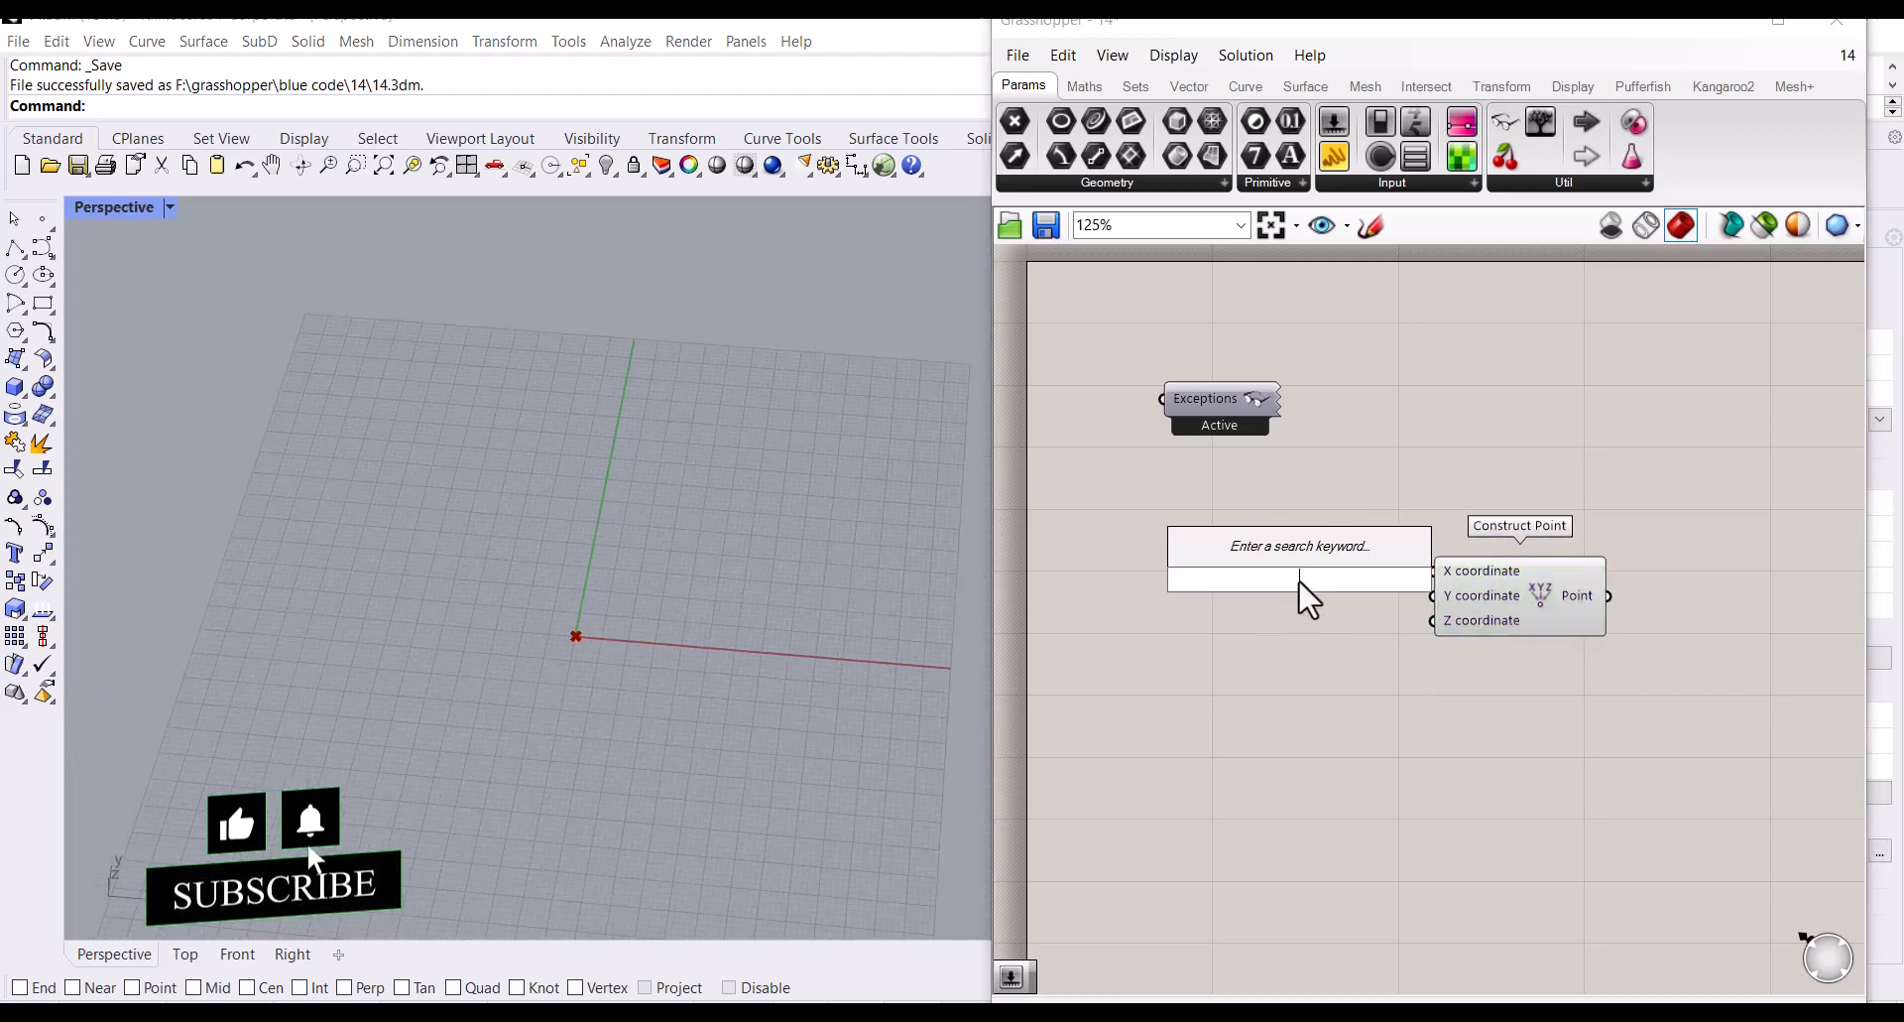
{"action": "type", "text": "33"}
{"action": "key", "text": "Return"}
{"action": "key", "text": "ctrl+z"}
Step: Add a number slider set to 33.5 and connect it to Construct Point's X coordinate
{"action": "double_click", "coordinate": [1283, 577]}
{"action": "type", "text": "33.5"}
{"action": "key", "text": "Return"}
{"action": "left_click_drag", "start_coordinate": [1277, 583], "coordinate": [1257, 584]}
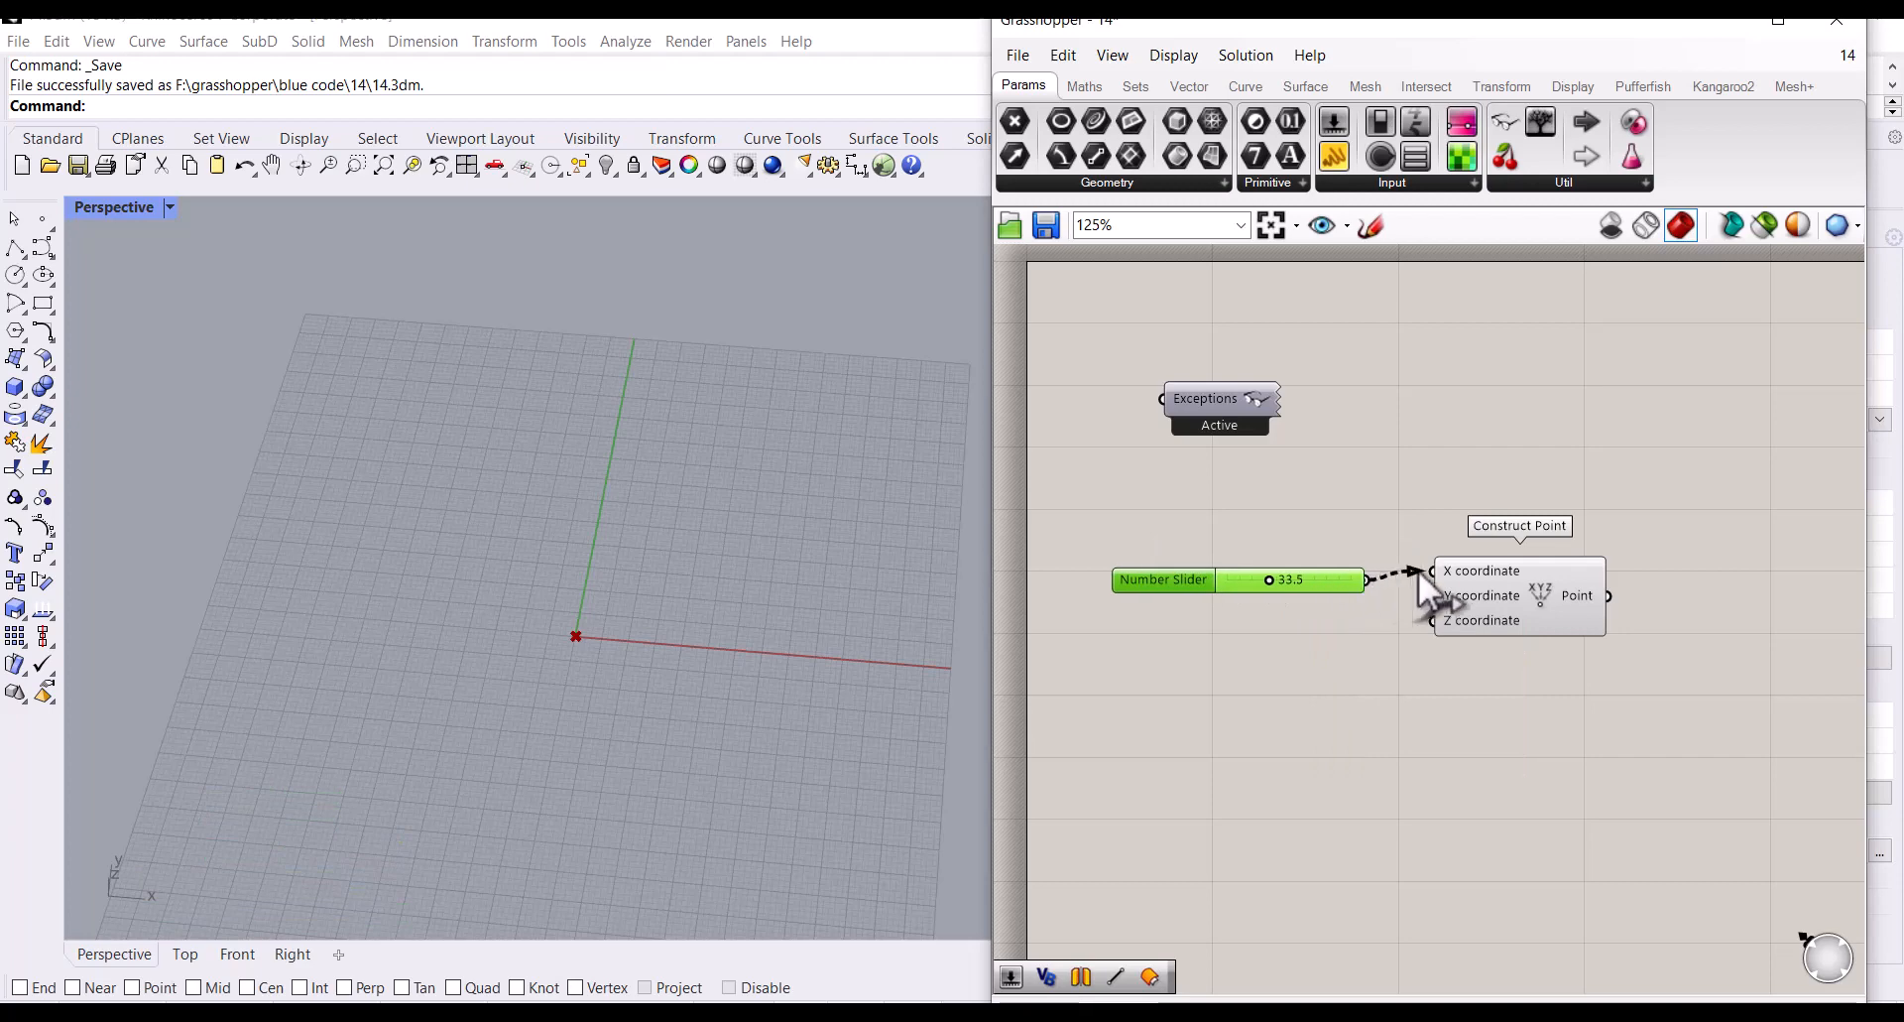
{"action": "right_click_drag", "start_coordinate": [655, 670], "coordinate": [565, 637]}
{"action": "left_click_drag", "start_coordinate": [1328, 587], "coordinate": [1308, 567]}
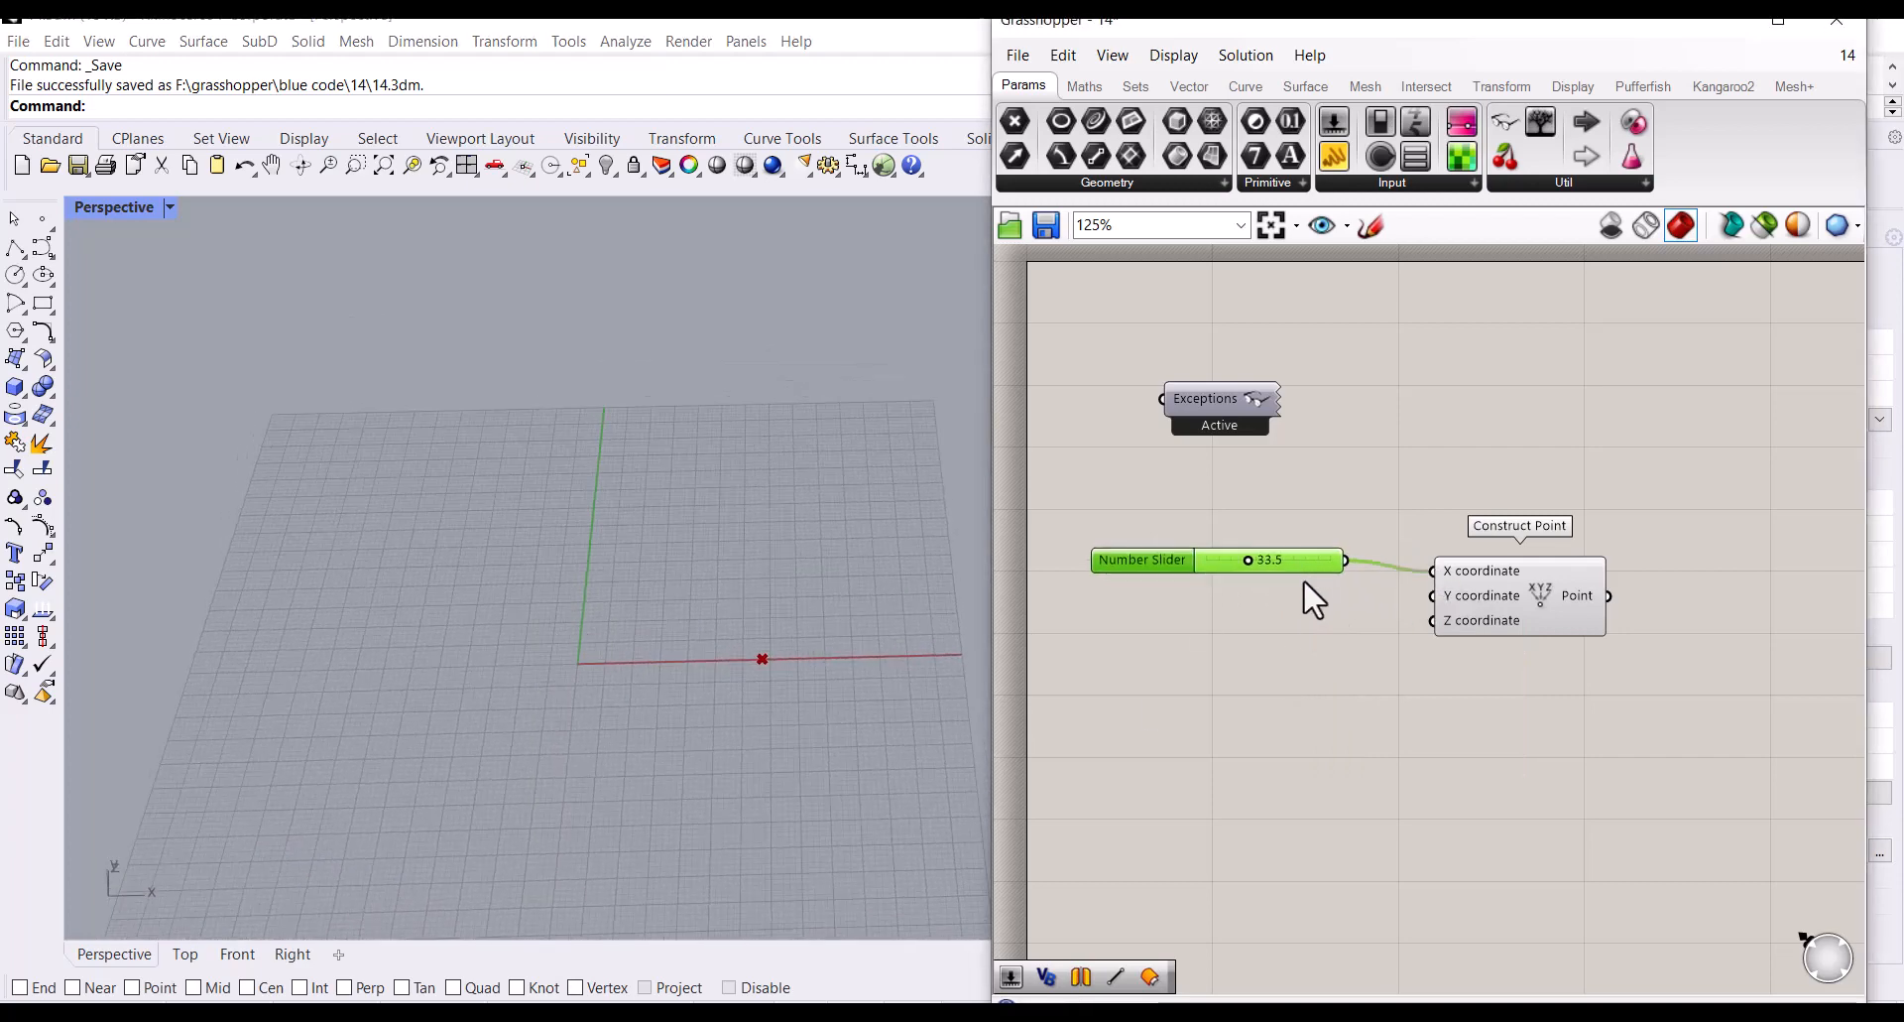
Step: Add a second number slider ranging from 0.0 to 100.0 and connect it to Construct Point's Y coordinate
{"action": "double_click", "coordinate": [1241, 645]}
{"action": "type", "text": "3"}
{"action": "key", "text": "Return"}
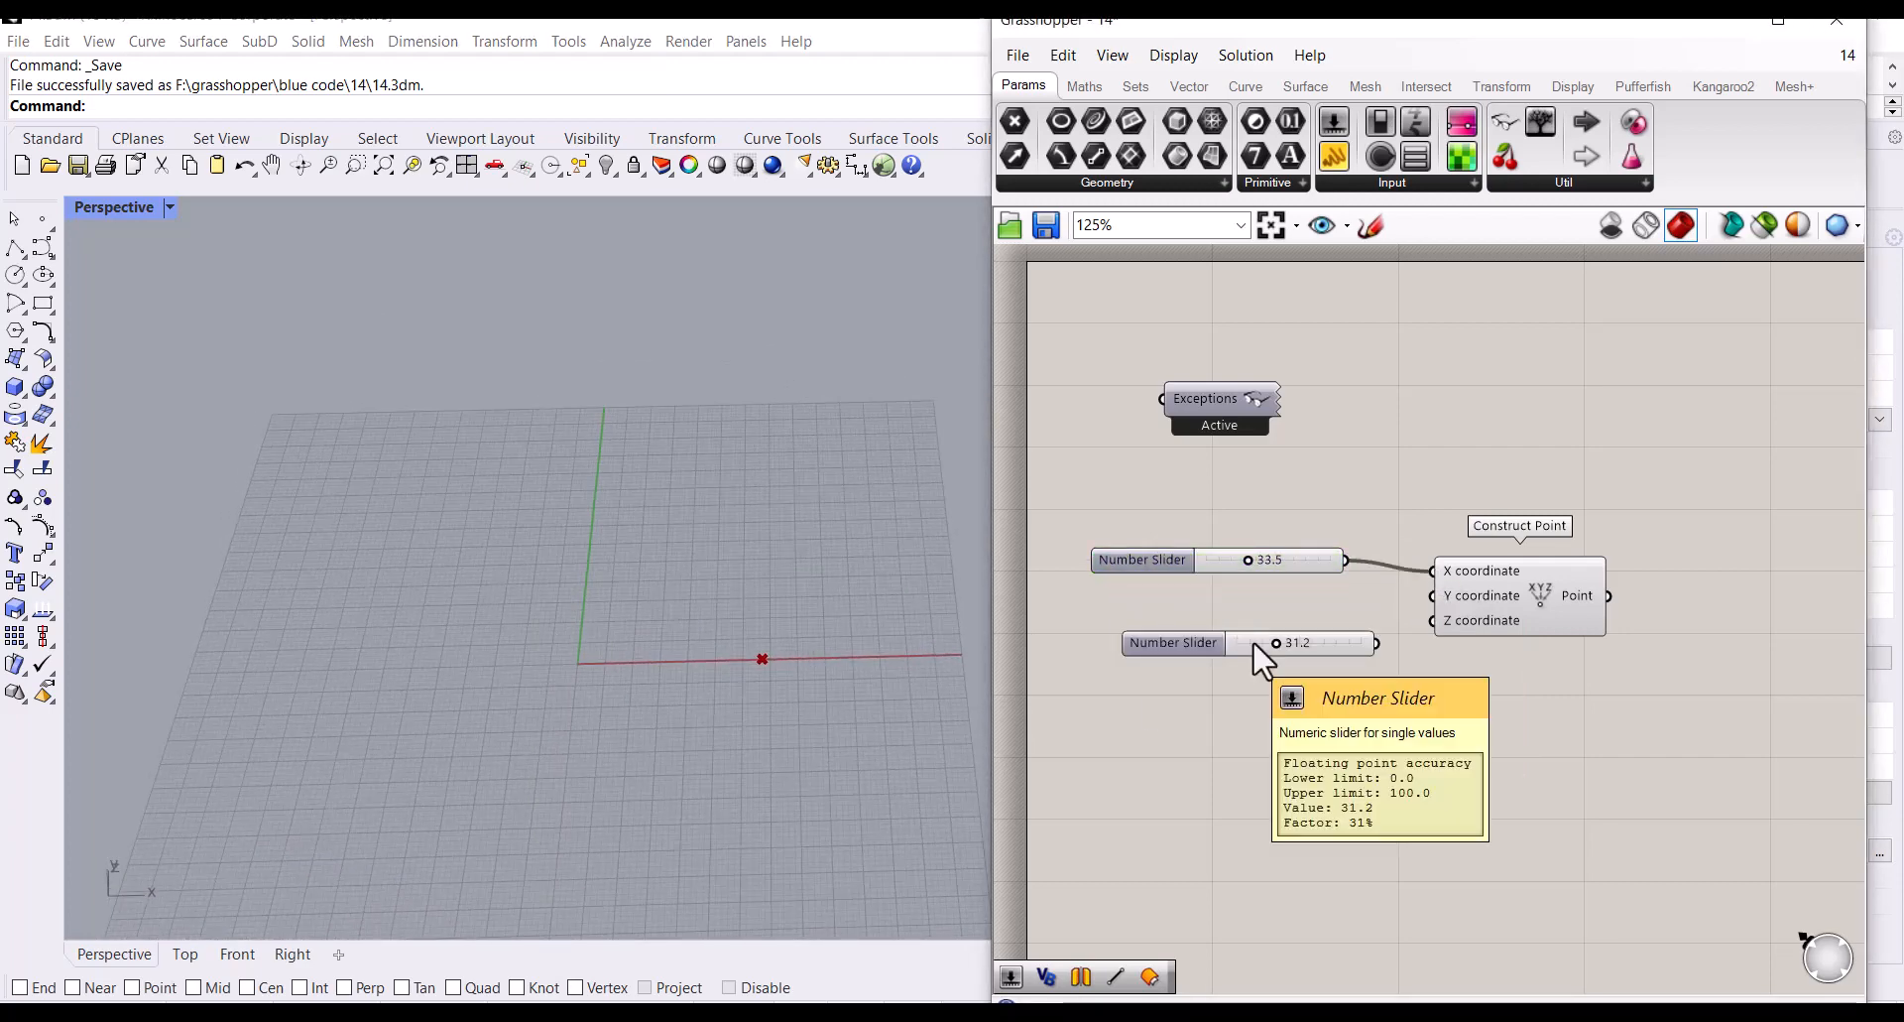
{"action": "left_click_drag", "start_coordinate": [1364, 612], "coordinate": [1377, 643]}
{"action": "right_click_drag", "start_coordinate": [753, 643], "coordinate": [748, 640]}
{"action": "left_click_drag", "start_coordinate": [1276, 643], "coordinate": [1270, 652]}
Step: Set the X coordinate slider to 35 and the Y coordinate slider to 32
{"action": "double_click", "coordinate": [1270, 562]}
{"action": "type", "text": "35"}
{"action": "key", "text": "Return"}
{"action": "double_click", "coordinate": [1325, 650]}
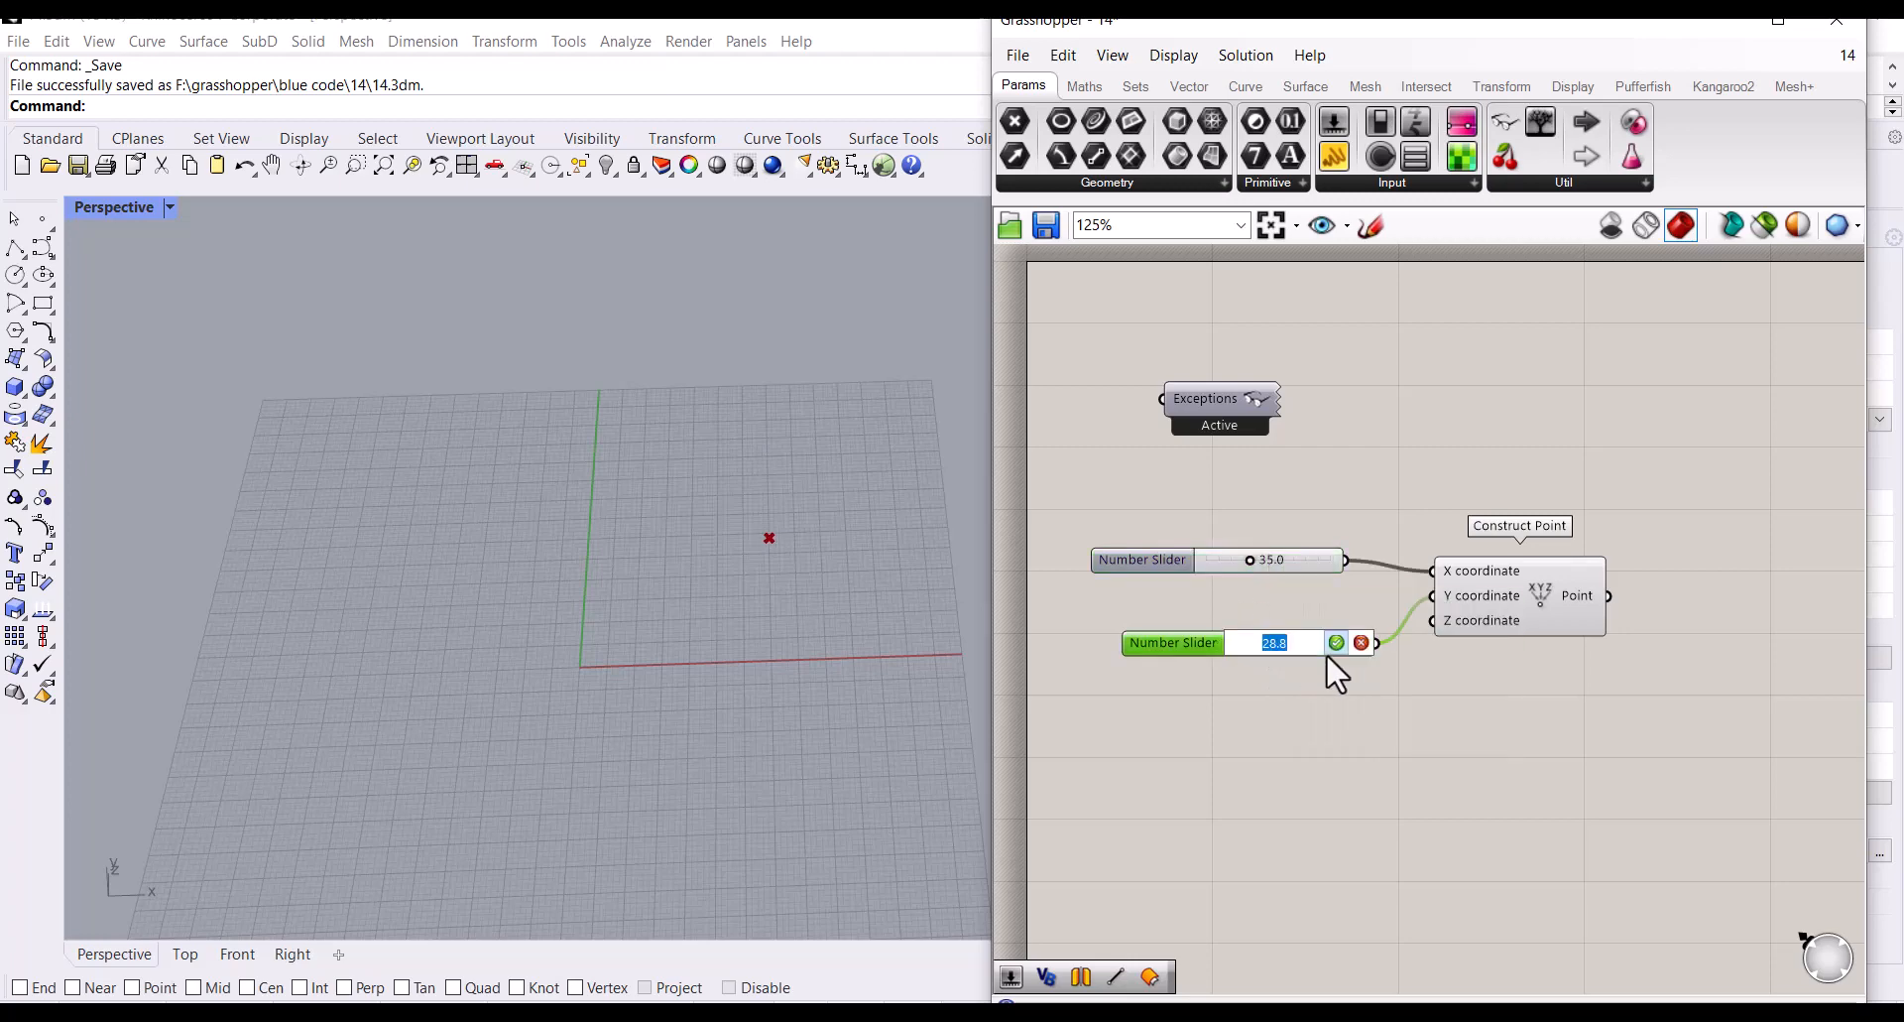
{"action": "type", "text": "32"}
{"action": "key", "text": "Return"}
{"action": "scroll", "coordinate": [794, 552], "scroll_direction": "up", "scroll_amount": 8}
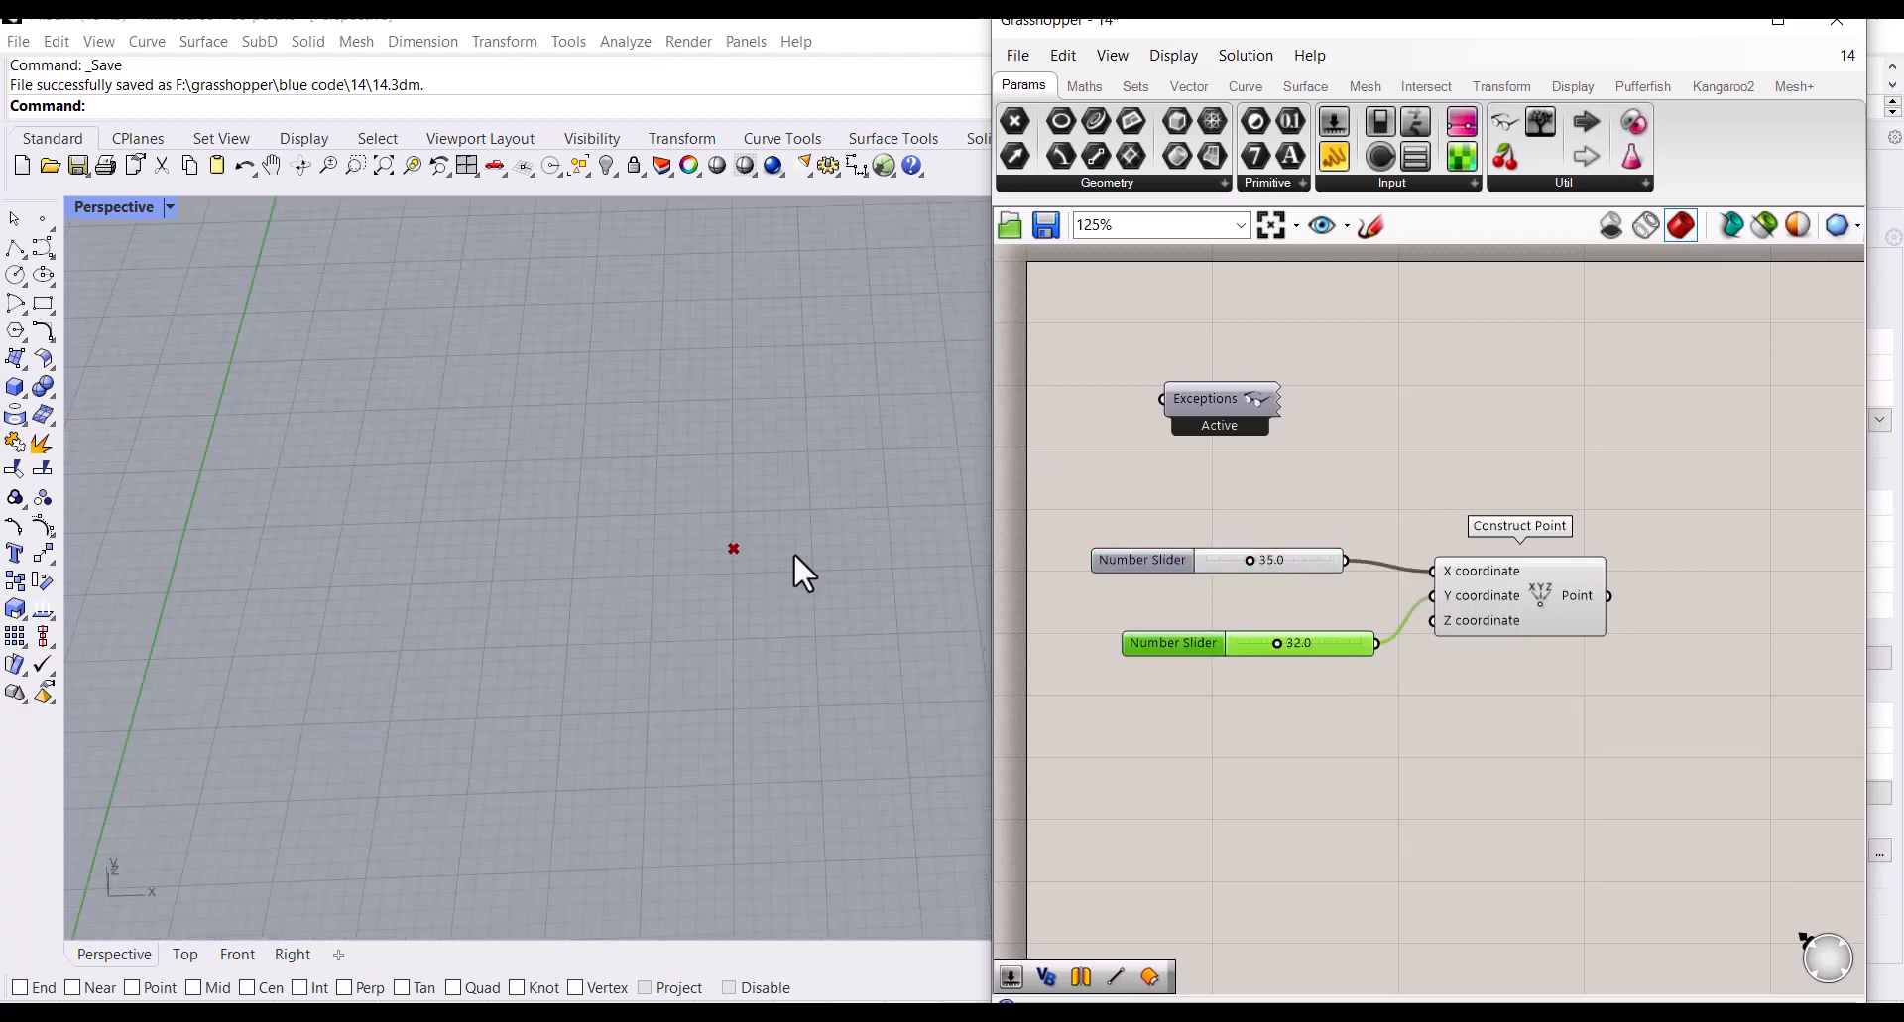
{"action": "scroll", "coordinate": [794, 552], "scroll_direction": "down", "scroll_amount": 5}
{"action": "right_click_drag", "start_coordinate": [708, 579], "coordinate": [603, 595]}
{"action": "left_click_drag", "start_coordinate": [1328, 635], "coordinate": [1304, 615]}
Step: Add a Mirror component and connect the constructed point to its Geometry input
{"action": "scroll", "coordinate": [1329, 596], "scroll_direction": "down", "scroll_amount": 4}
{"action": "scroll", "coordinate": [1557, 593], "scroll_direction": "up", "scroll_amount": 3}
{"action": "double_click", "coordinate": [1468, 563]}
{"action": "type", "text": "mirr"}
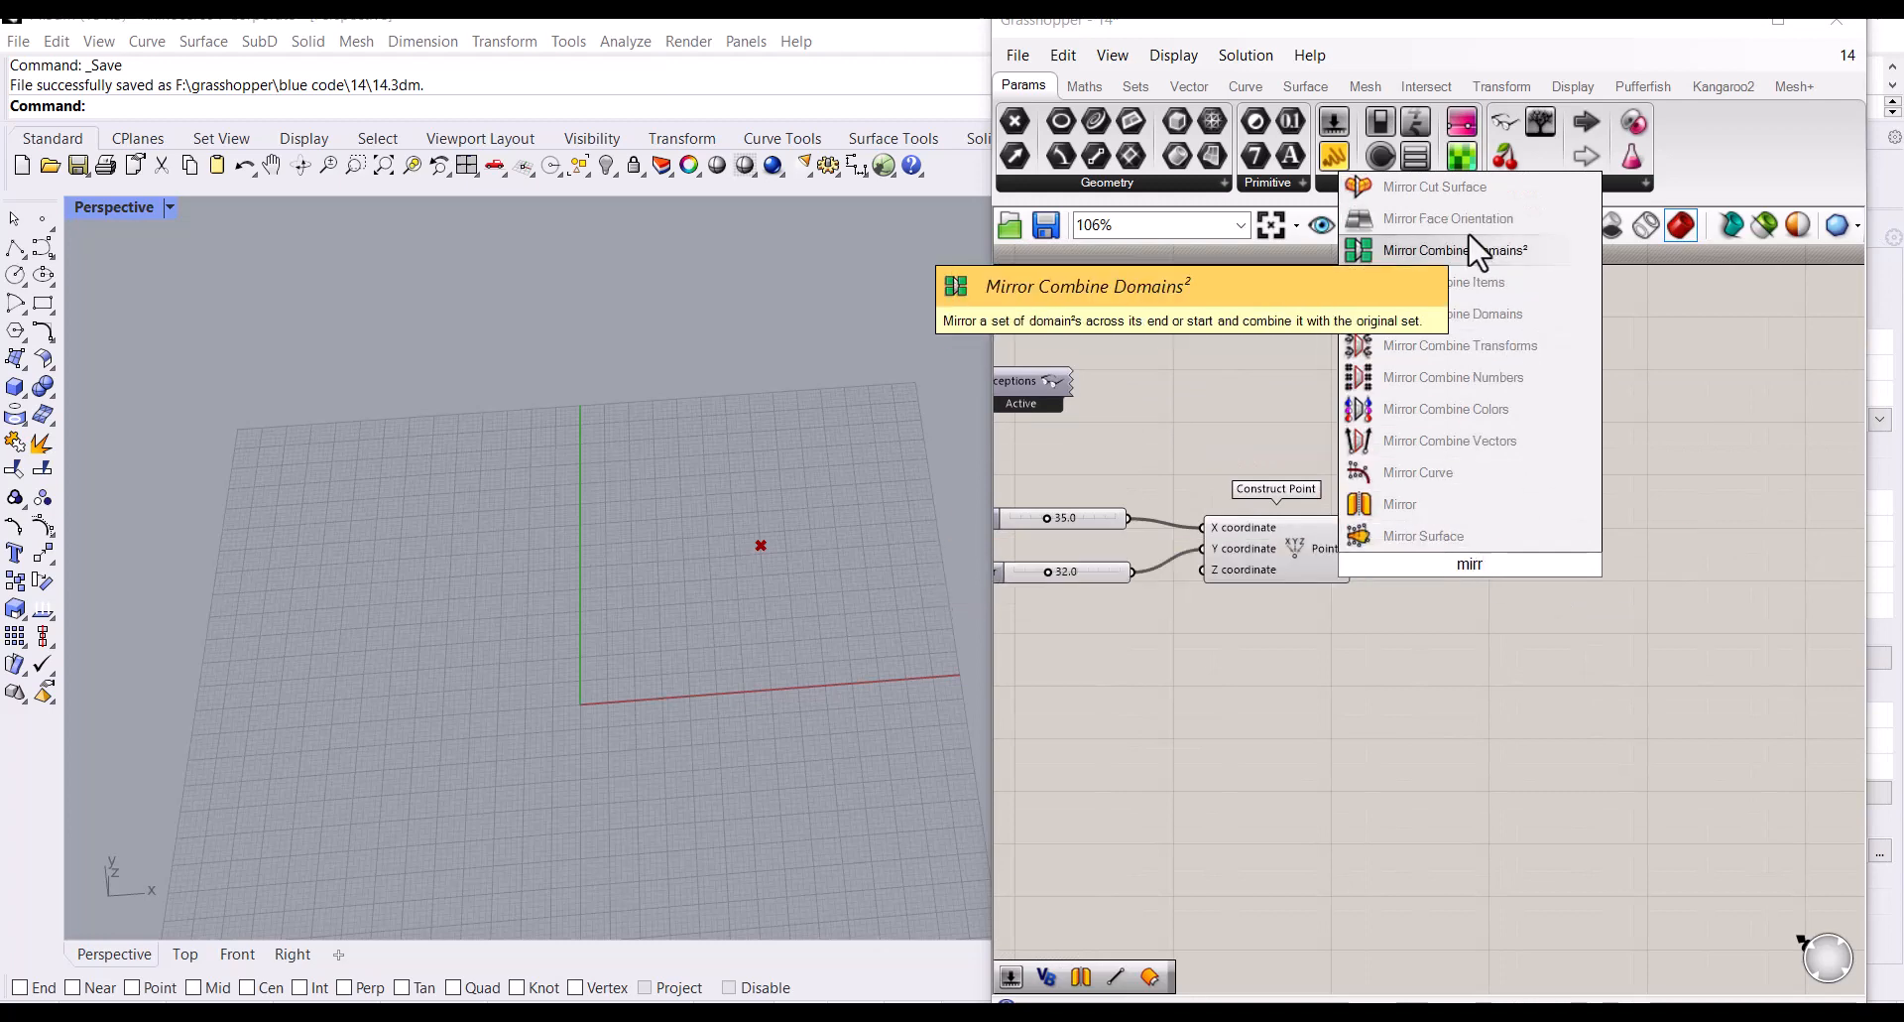
{"action": "left_click", "coordinate": [1467, 541]}
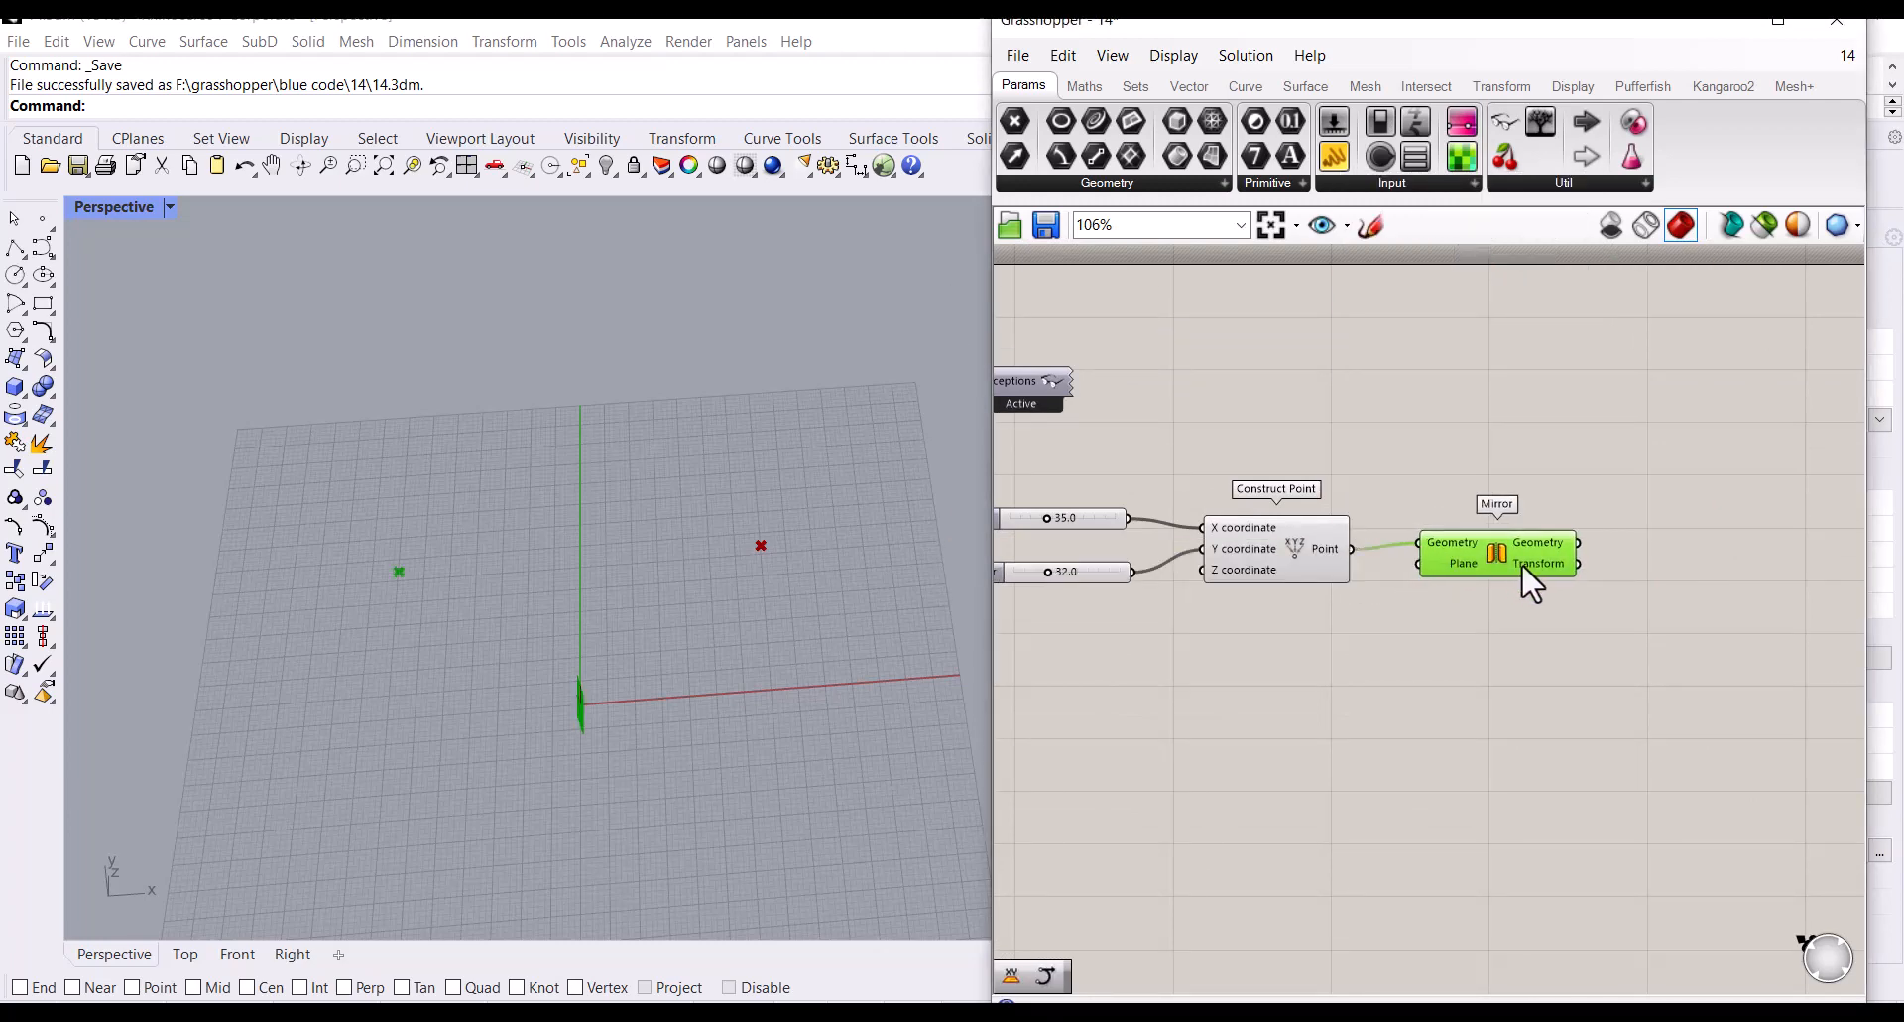
{"action": "left_click_drag", "start_coordinate": [1521, 565], "coordinate": [1531, 572]}
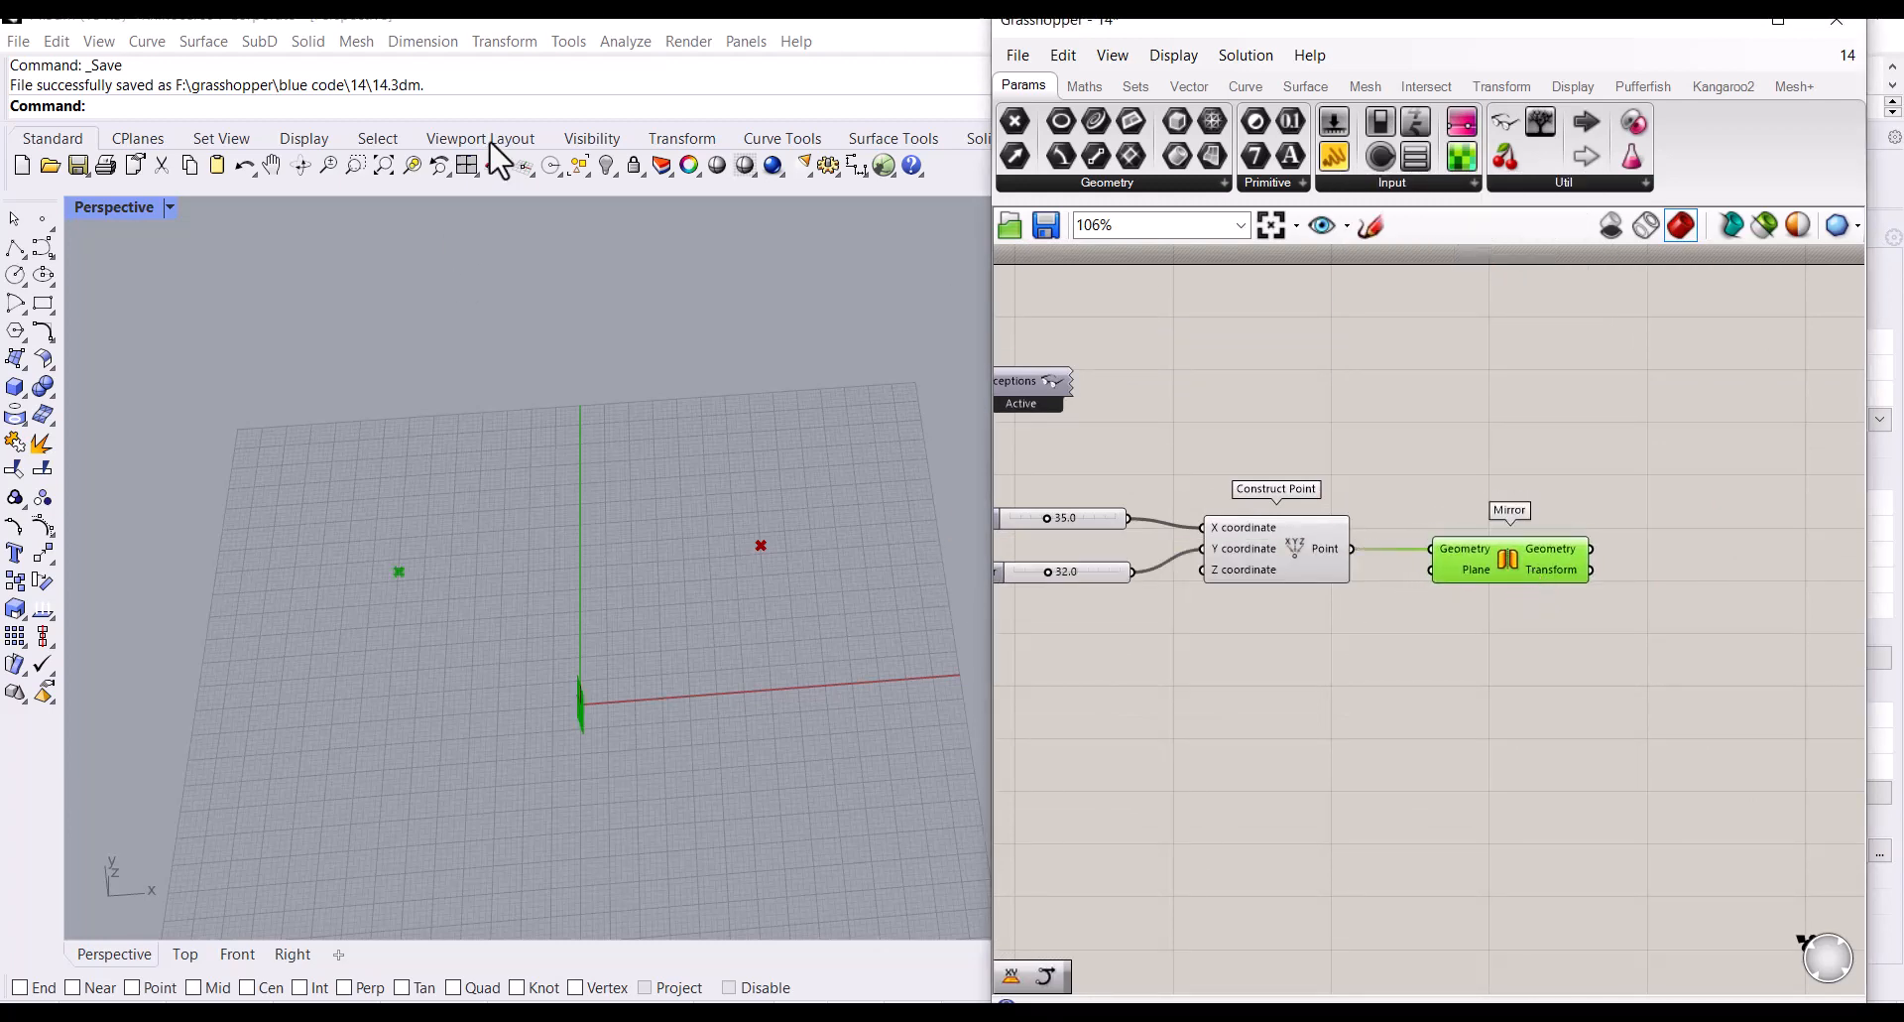
Step: Add an Arc SED component after the Mirror component
{"action": "scroll", "coordinate": [1517, 543], "scroll_direction": "down", "scroll_amount": 4}
{"action": "scroll", "coordinate": [1353, 526], "scroll_direction": "up", "scroll_amount": 3}
{"action": "double_click", "coordinate": [1504, 528]}
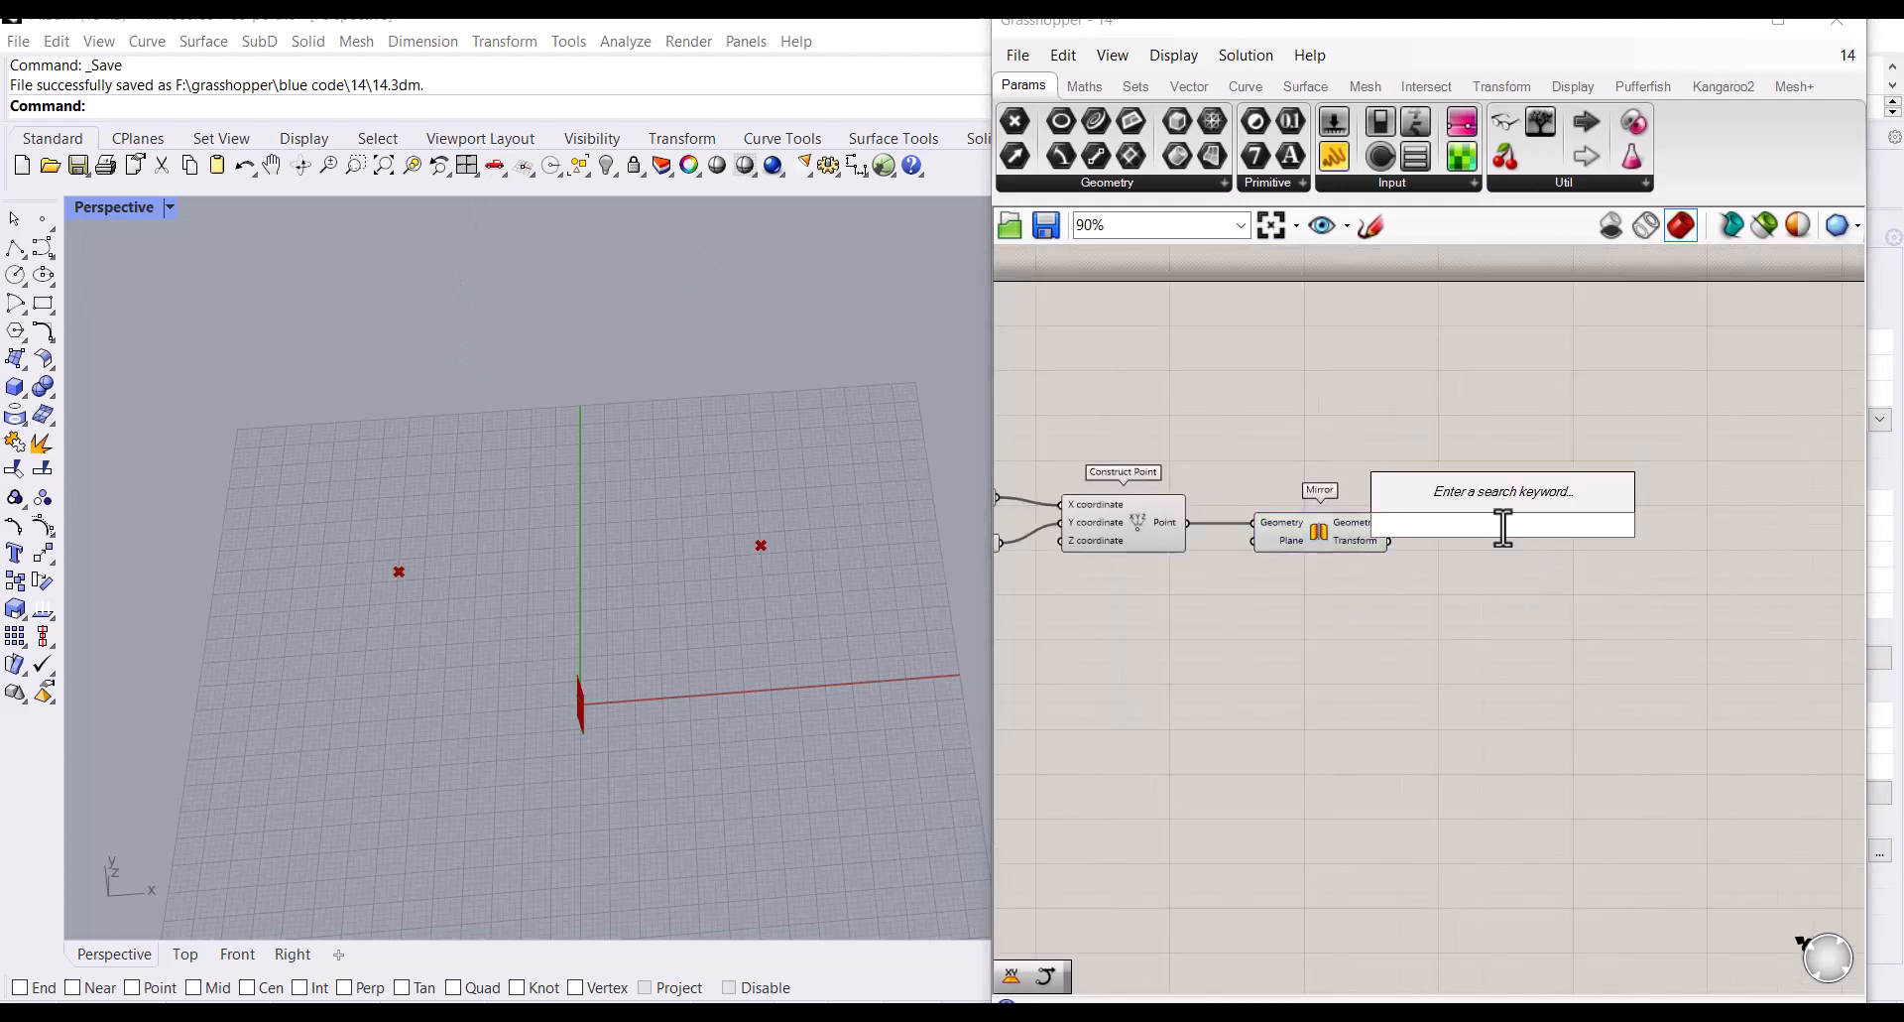
{"action": "type", "text": "arc"}
{"action": "left_click", "coordinate": [1487, 480]}
{"action": "left_click", "coordinate": [1372, 543]}
{"action": "right_click_drag", "start_coordinate": [1374, 617], "coordinate": [1322, 553]}
Step: Connect the constructed point to the arc's Start and the mirrored geometry to its End
{"action": "left_click", "coordinate": [1127, 462]}
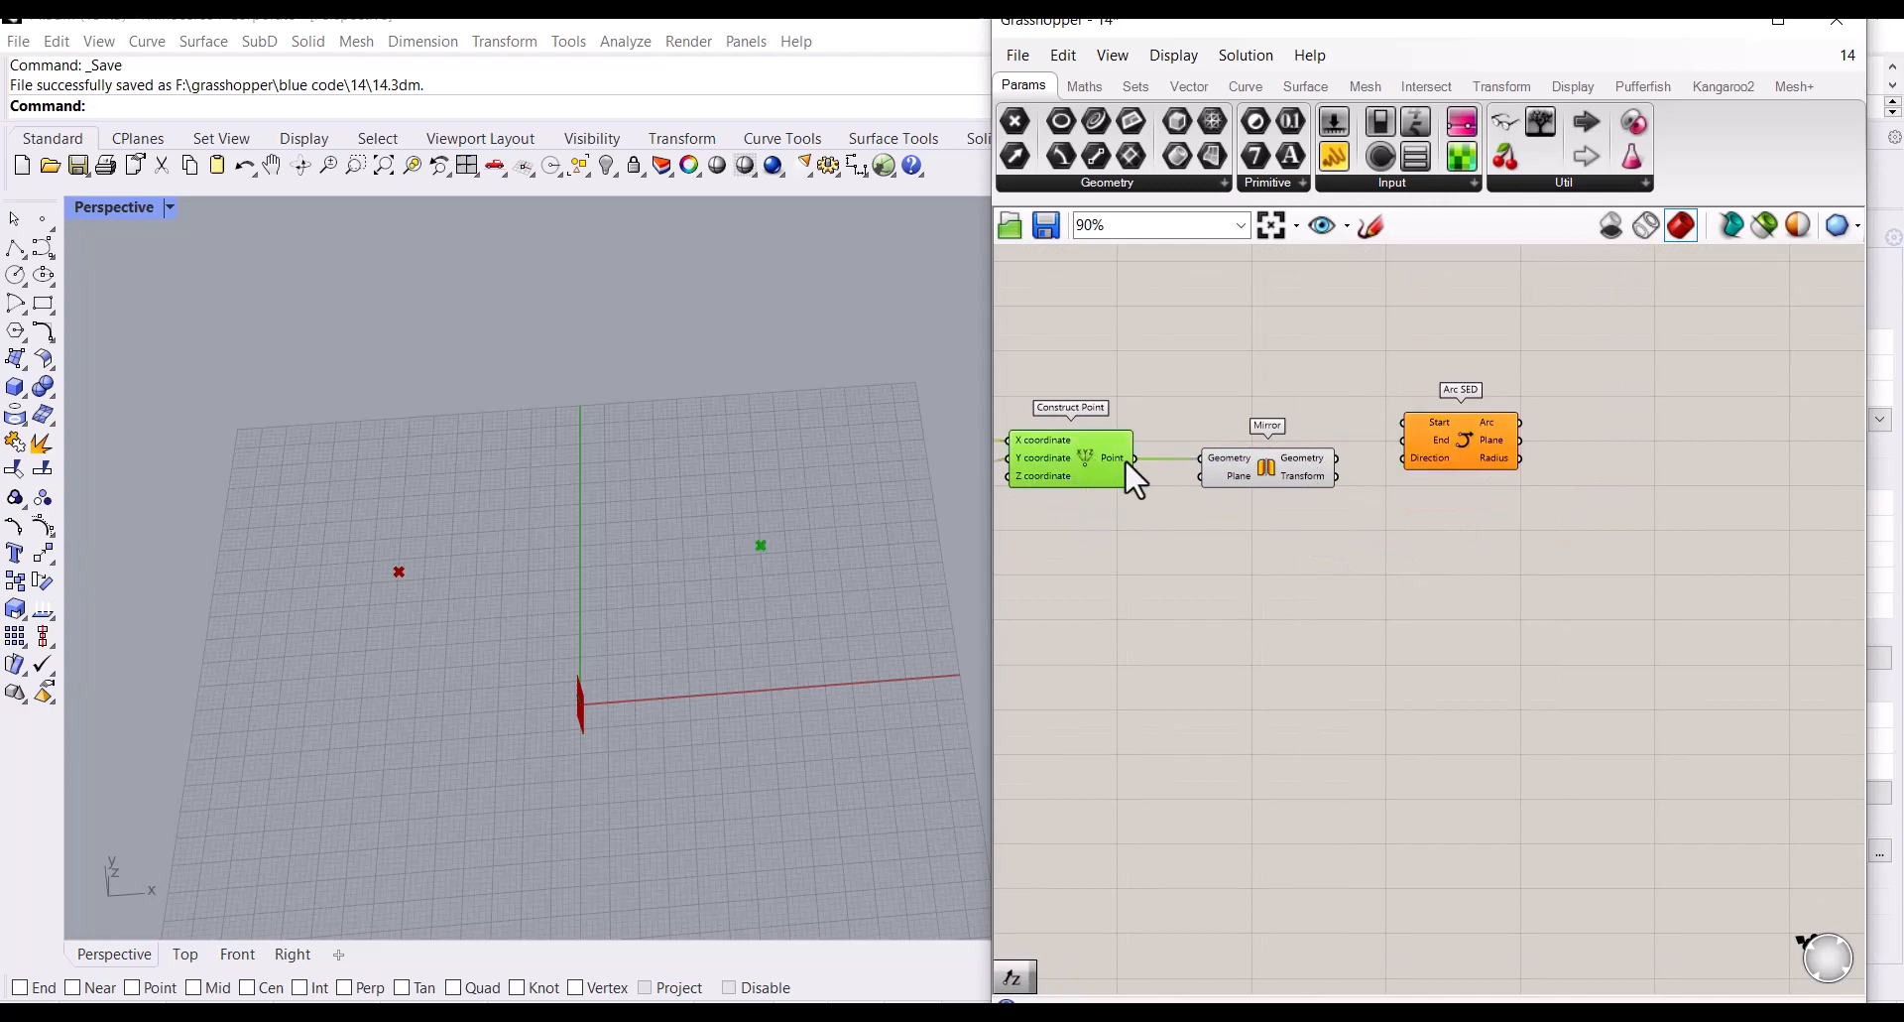
{"action": "left_click_drag", "start_coordinate": [1426, 406], "coordinate": [1409, 423]}
{"action": "left_click_drag", "start_coordinate": [1452, 428], "coordinate": [1448, 369]}
{"action": "left_click_drag", "start_coordinate": [1336, 460], "coordinate": [1393, 383]}
Step: Add a Unit Z vector, connect it to Arc SED's Direction input, and widen the visible Rhino viewport area
{"action": "right_click_drag", "start_coordinate": [635, 585], "coordinate": [375, 516]}
{"action": "scroll", "coordinate": [695, 521], "scroll_direction": "up", "scroll_amount": 4}
{"action": "left_click_drag", "start_coordinate": [1494, 408], "coordinate": [1499, 411]}
{"action": "double_click", "coordinate": [1438, 512]}
{"action": "left_click", "coordinate": [1445, 501]}
{"action": "left_click_drag", "start_coordinate": [1502, 513], "coordinate": [1372, 530]}
{"action": "right_click_drag", "start_coordinate": [776, 536], "coordinate": [978, 489]}
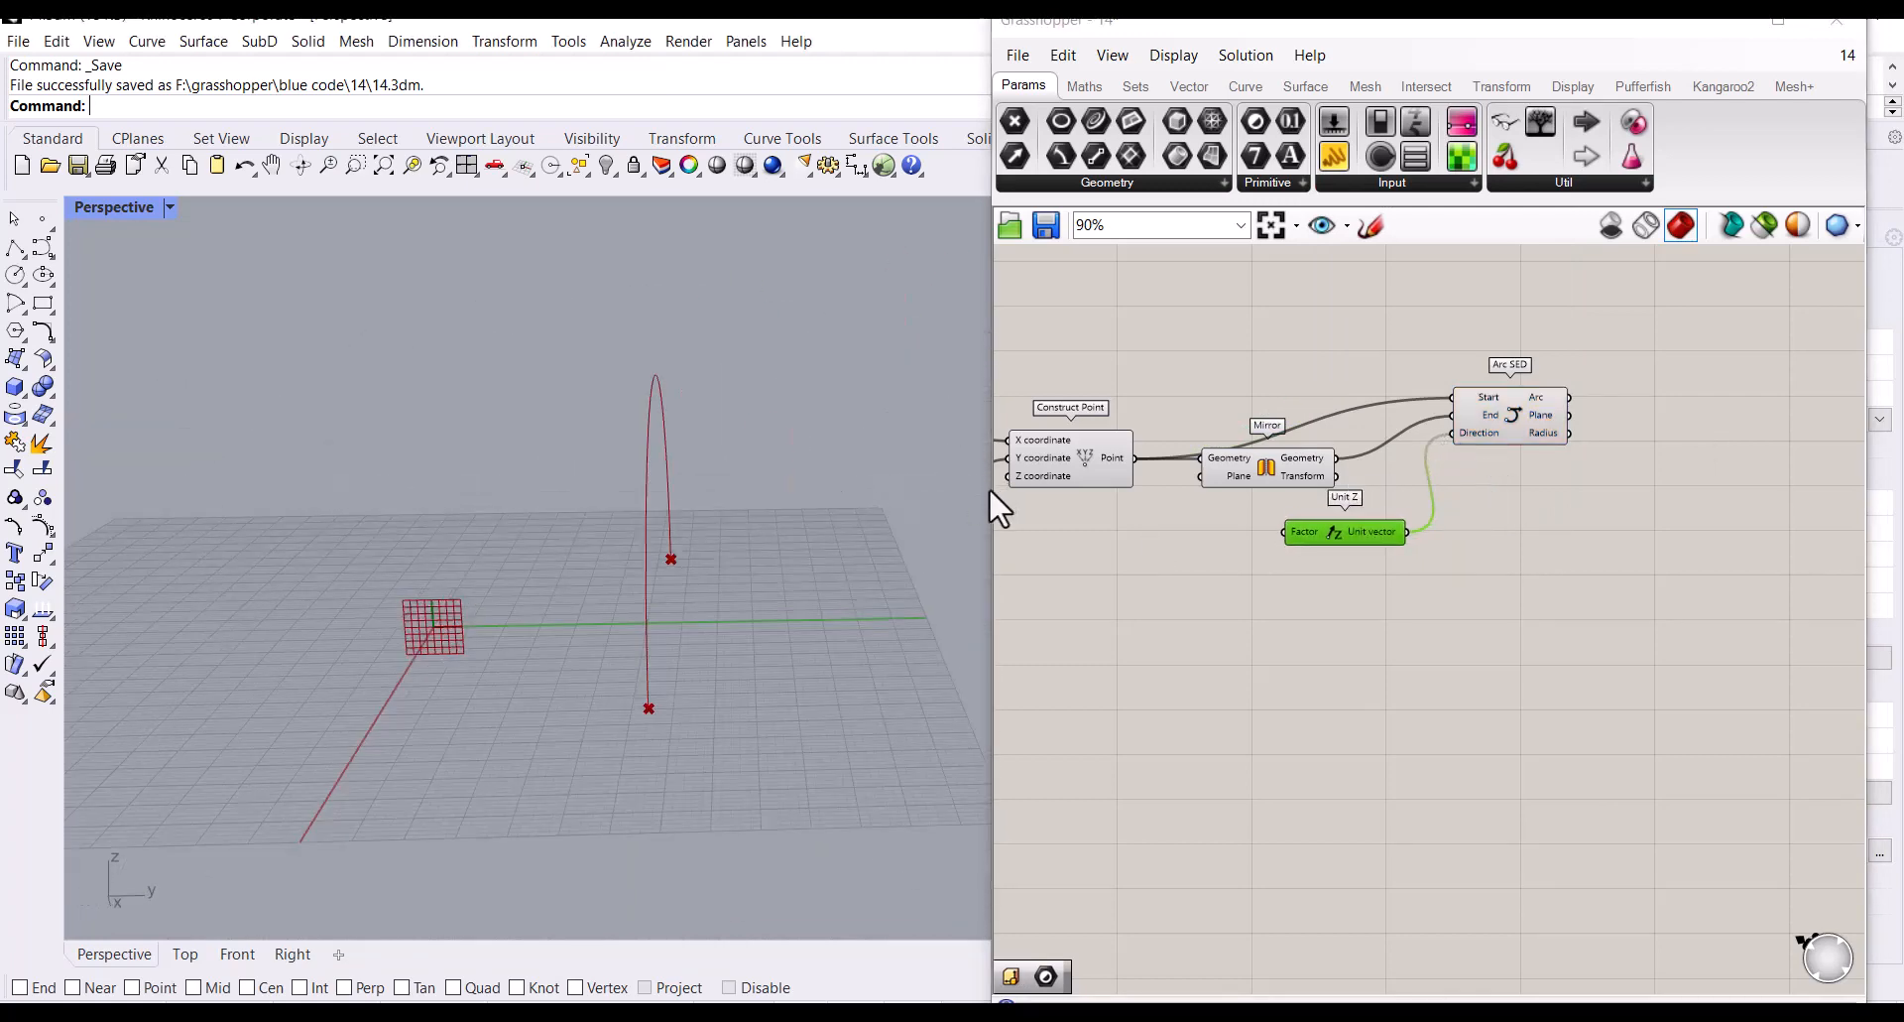
{"action": "left_click_drag", "start_coordinate": [990, 486], "coordinate": [1084, 500]}
{"action": "right_click_drag", "start_coordinate": [1007, 514], "coordinate": [735, 497]}
Step: Add a Scale NU component and connect the arc output to its Geometry input
{"action": "scroll", "coordinate": [1515, 443], "scroll_direction": "down", "scroll_amount": 3}
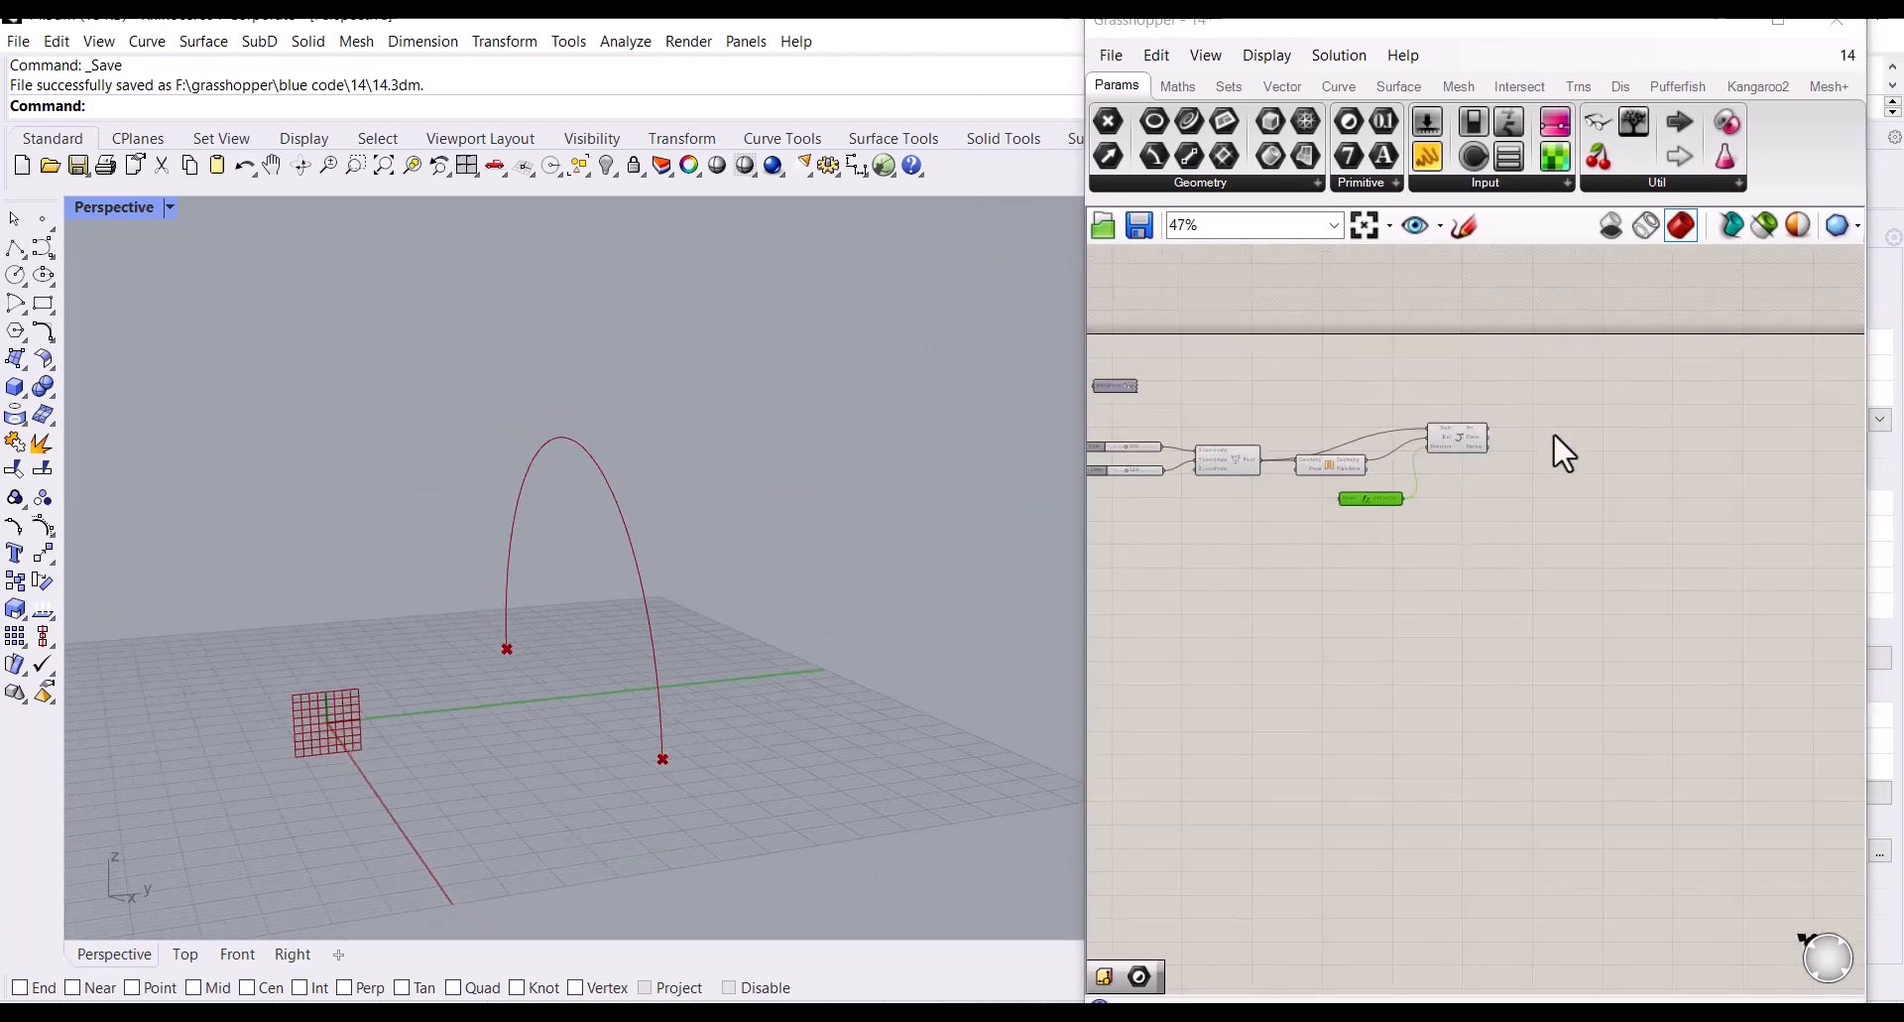
{"action": "scroll", "coordinate": [1515, 443], "scroll_direction": "up", "scroll_amount": 3}
{"action": "left_click", "coordinate": [1401, 438]}
{"action": "double_click", "coordinate": [1531, 440]}
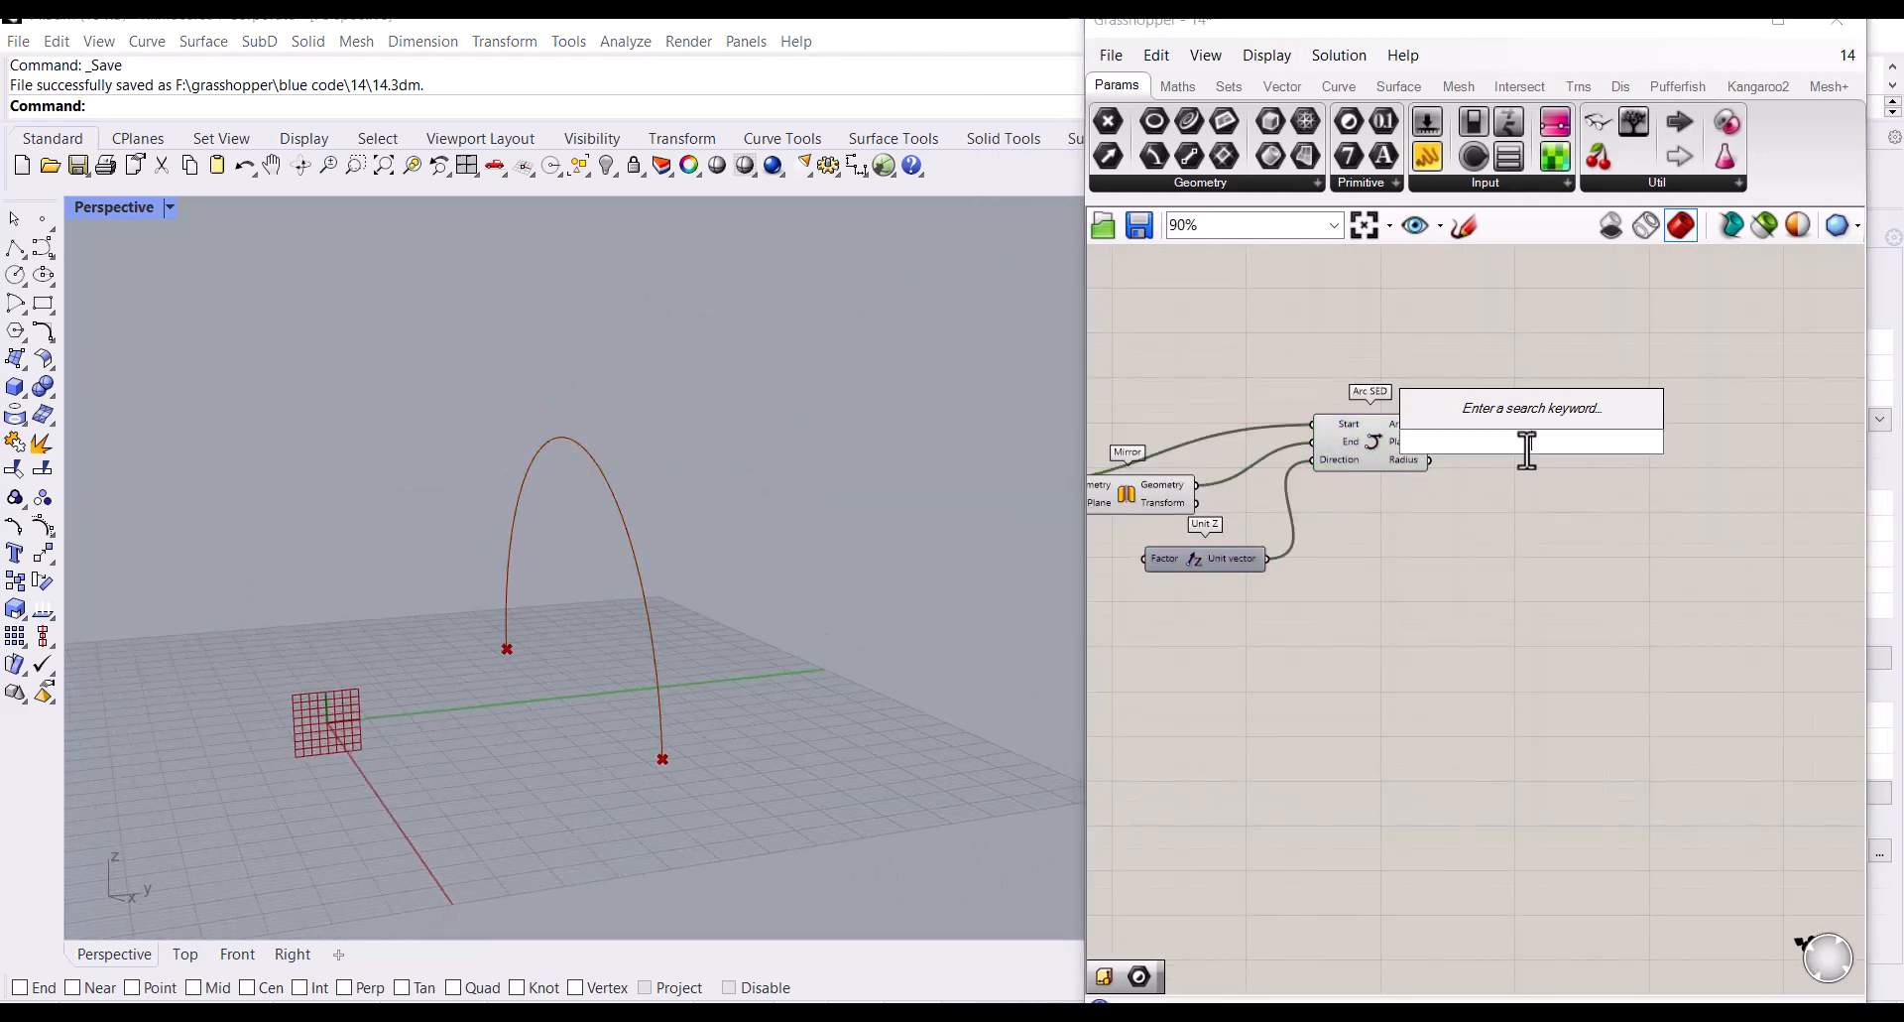
{"action": "type", "text": "sc"}
{"action": "left_click", "coordinate": [1505, 413]}
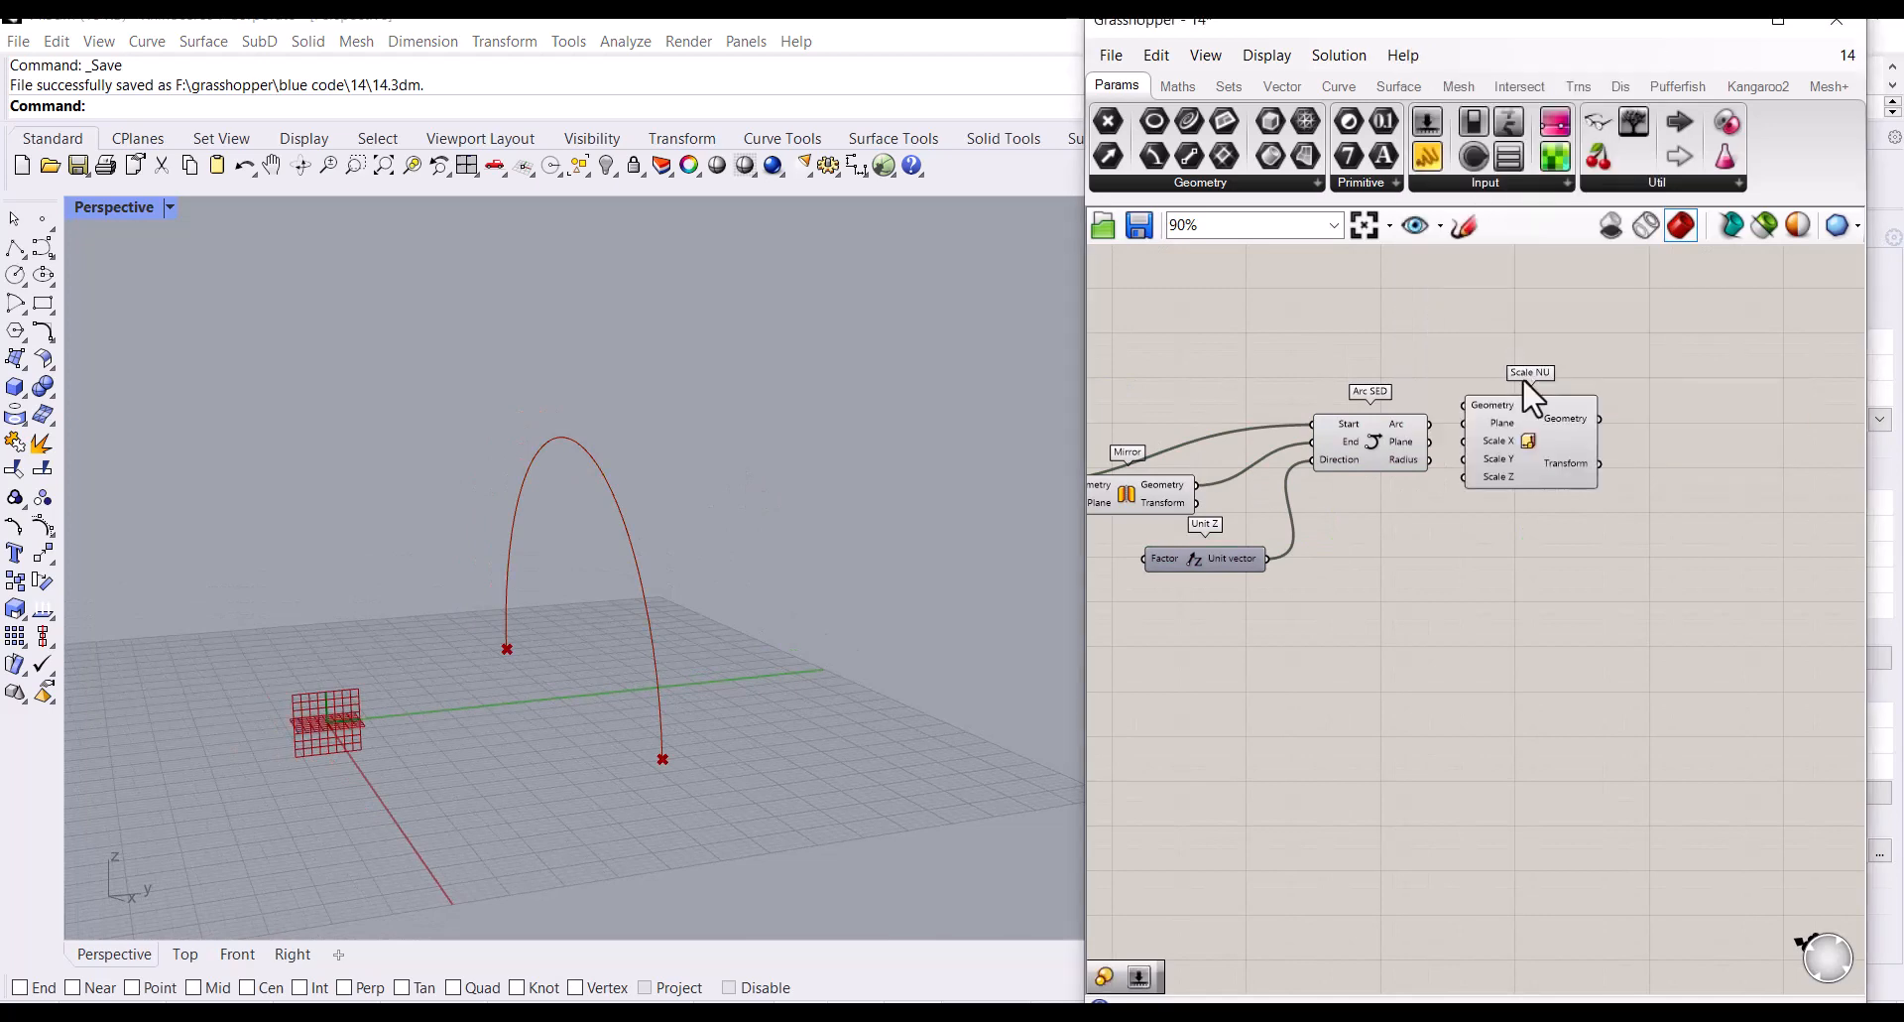
{"action": "scroll", "coordinate": [1416, 436], "scroll_direction": "up", "scroll_amount": 2}
{"action": "left_click_drag", "start_coordinate": [1428, 424], "coordinate": [1543, 433]}
{"action": "left_click", "coordinate": [1612, 491]}
Step: Add a number slider set to 2 and connect it to Scale NU's Scale Z input
{"action": "double_click", "coordinate": [1437, 530]}
{"action": "type", "text": "2"}
{"action": "key", "text": "Return"}
{"action": "left_click_drag", "start_coordinate": [1547, 554], "coordinate": [1454, 546]}
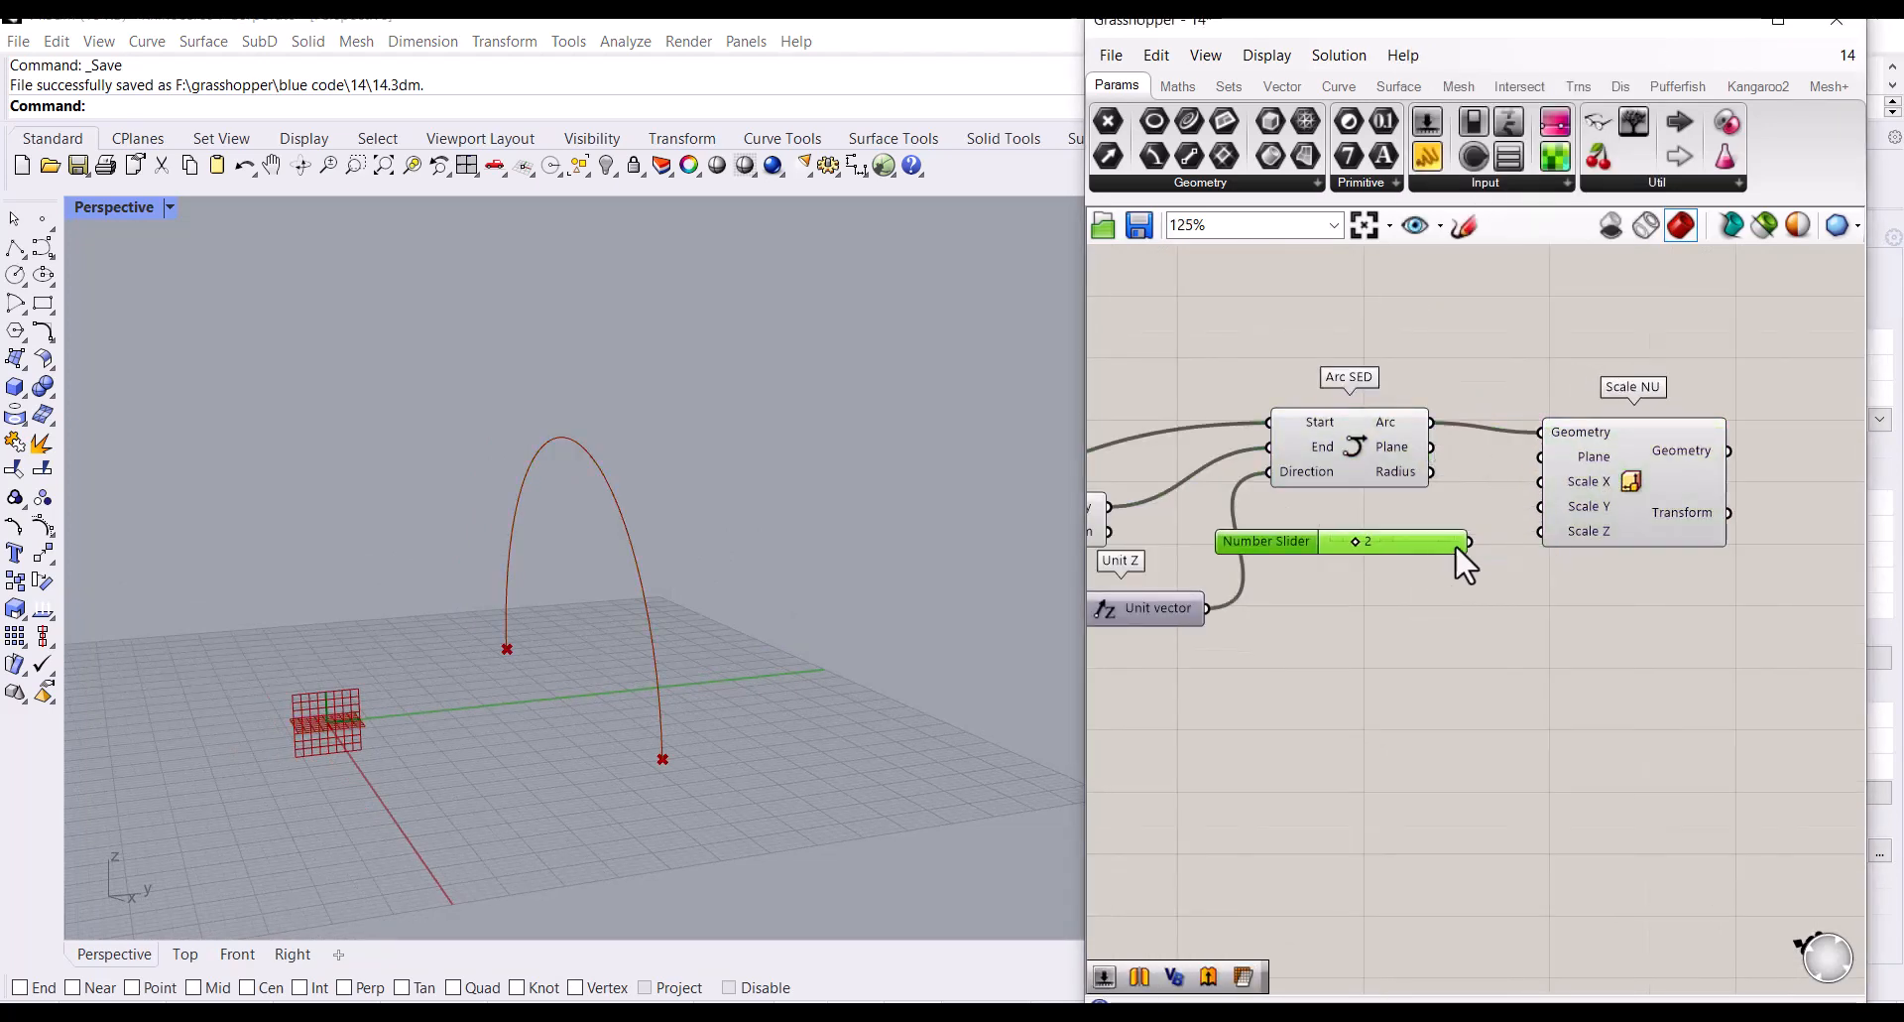
{"action": "right_click_drag", "start_coordinate": [998, 593], "coordinate": [695, 635]}
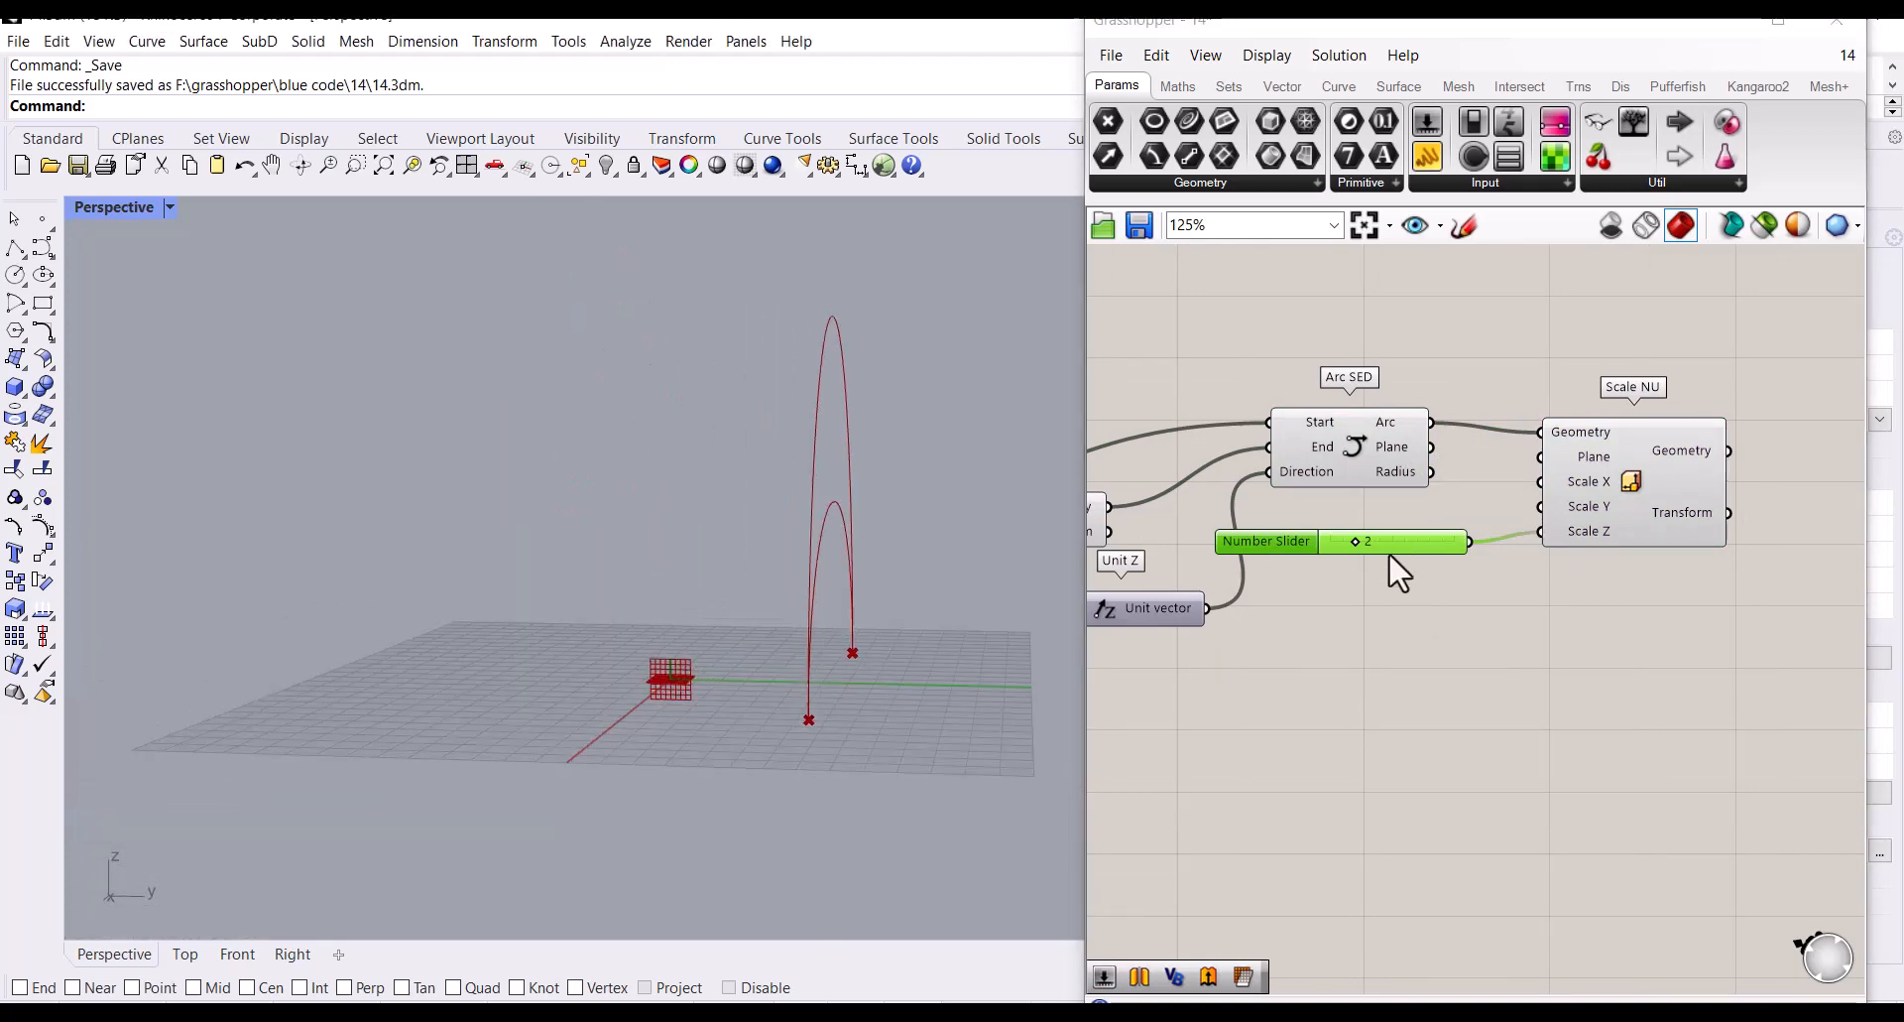
Step: Replace the slider feeding Scale Z with a new number slider set to 1.25
{"action": "scroll", "coordinate": [1403, 556], "scroll_direction": "up", "scroll_amount": 2}
{"action": "left_click", "coordinate": [1396, 632]}
{"action": "double_click", "coordinate": [1396, 632]}
{"action": "type", "text": "1.25"}
{"action": "key", "text": "Return"}
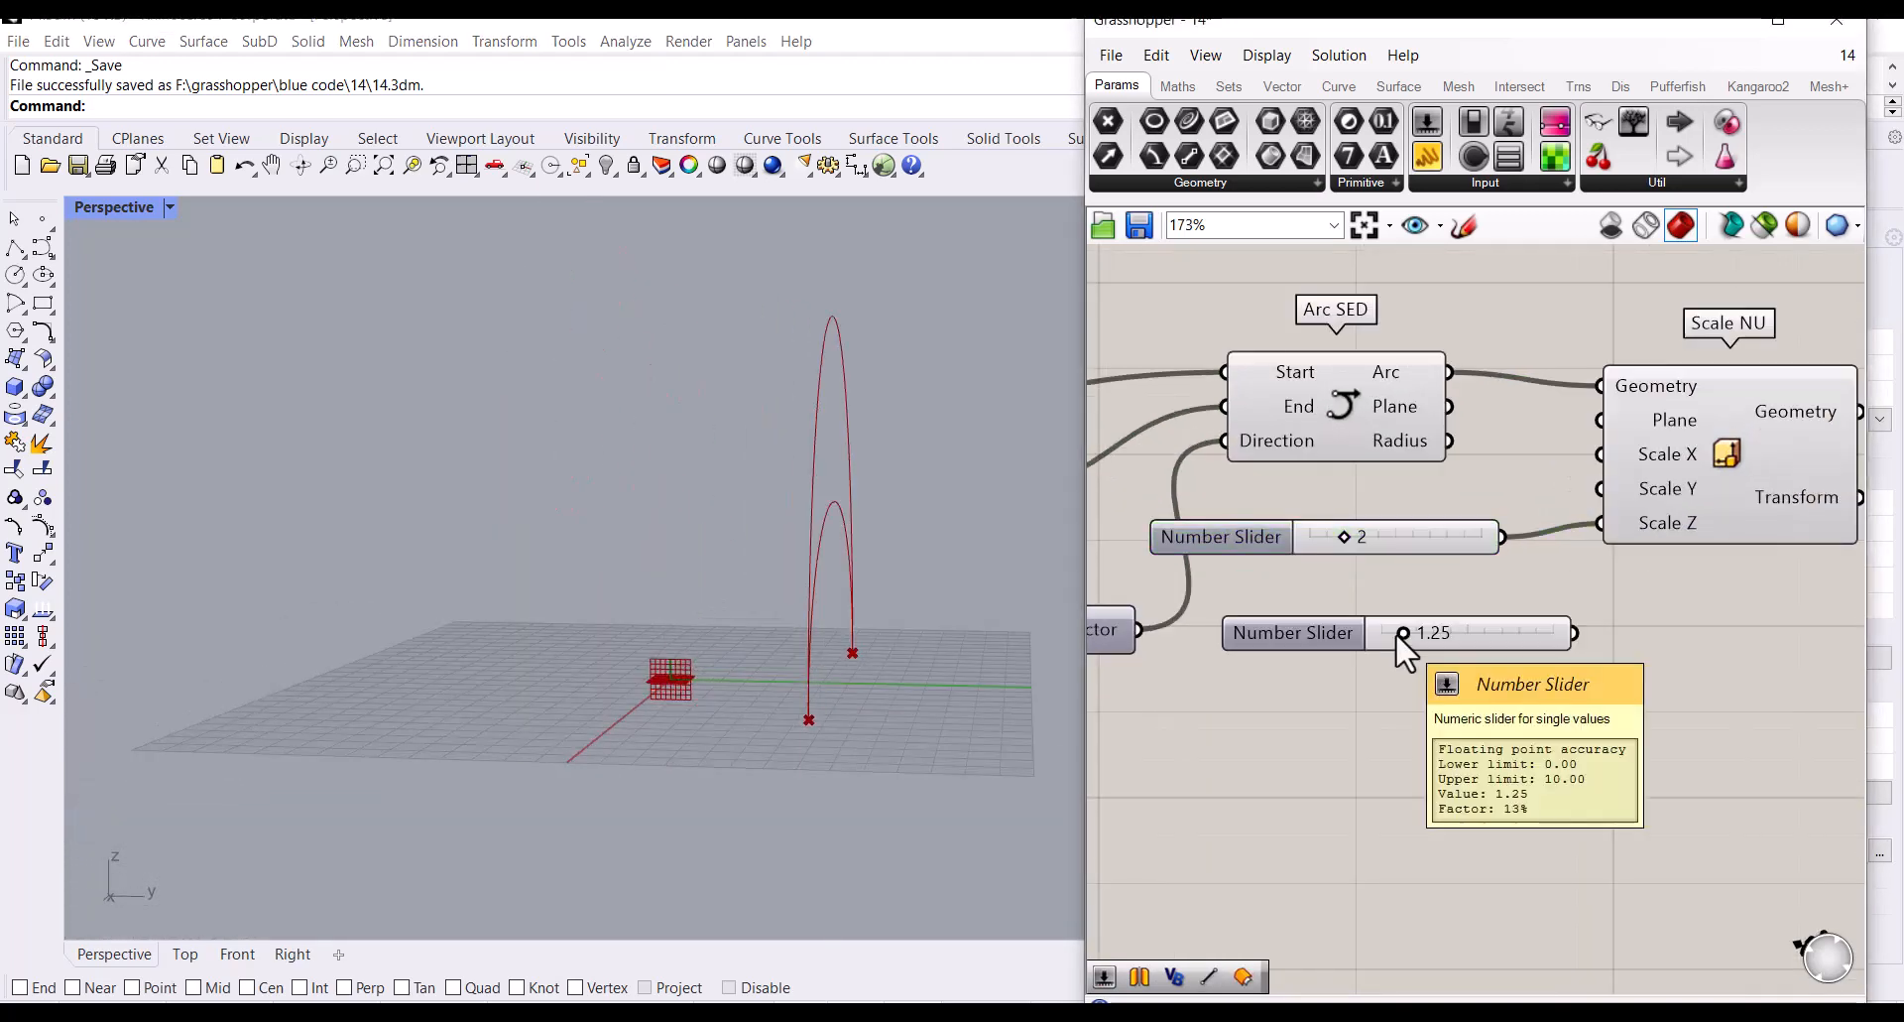
{"action": "left_click", "coordinate": [1434, 537]}
{"action": "key", "text": "Delete"}
{"action": "left_click_drag", "start_coordinate": [1510, 619], "coordinate": [1514, 596]}
Step: Inspect the original arc and its Z-scaled version in the viewport alongside the component graph
{"action": "right_click_drag", "start_coordinate": [861, 619], "coordinate": [650, 584]}
{"action": "scroll", "coordinate": [1473, 466], "scroll_direction": "down", "scroll_amount": 5}
{"action": "scroll", "coordinate": [1360, 460], "scroll_direction": "up", "scroll_amount": 6}
{"action": "left_click_drag", "start_coordinate": [1359, 462], "coordinate": [1349, 468]}
{"action": "left_click_drag", "start_coordinate": [1359, 589], "coordinate": [1371, 591]}
{"action": "scroll", "coordinate": [1408, 580], "scroll_direction": "down", "scroll_amount": 8}
{"action": "scroll", "coordinate": [928, 601], "scroll_direction": "up", "scroll_amount": 4}
{"action": "right_click_drag", "start_coordinate": [912, 604], "coordinate": [950, 644]}
{"action": "right_click_drag", "start_coordinate": [1667, 532], "coordinate": [1496, 508]}
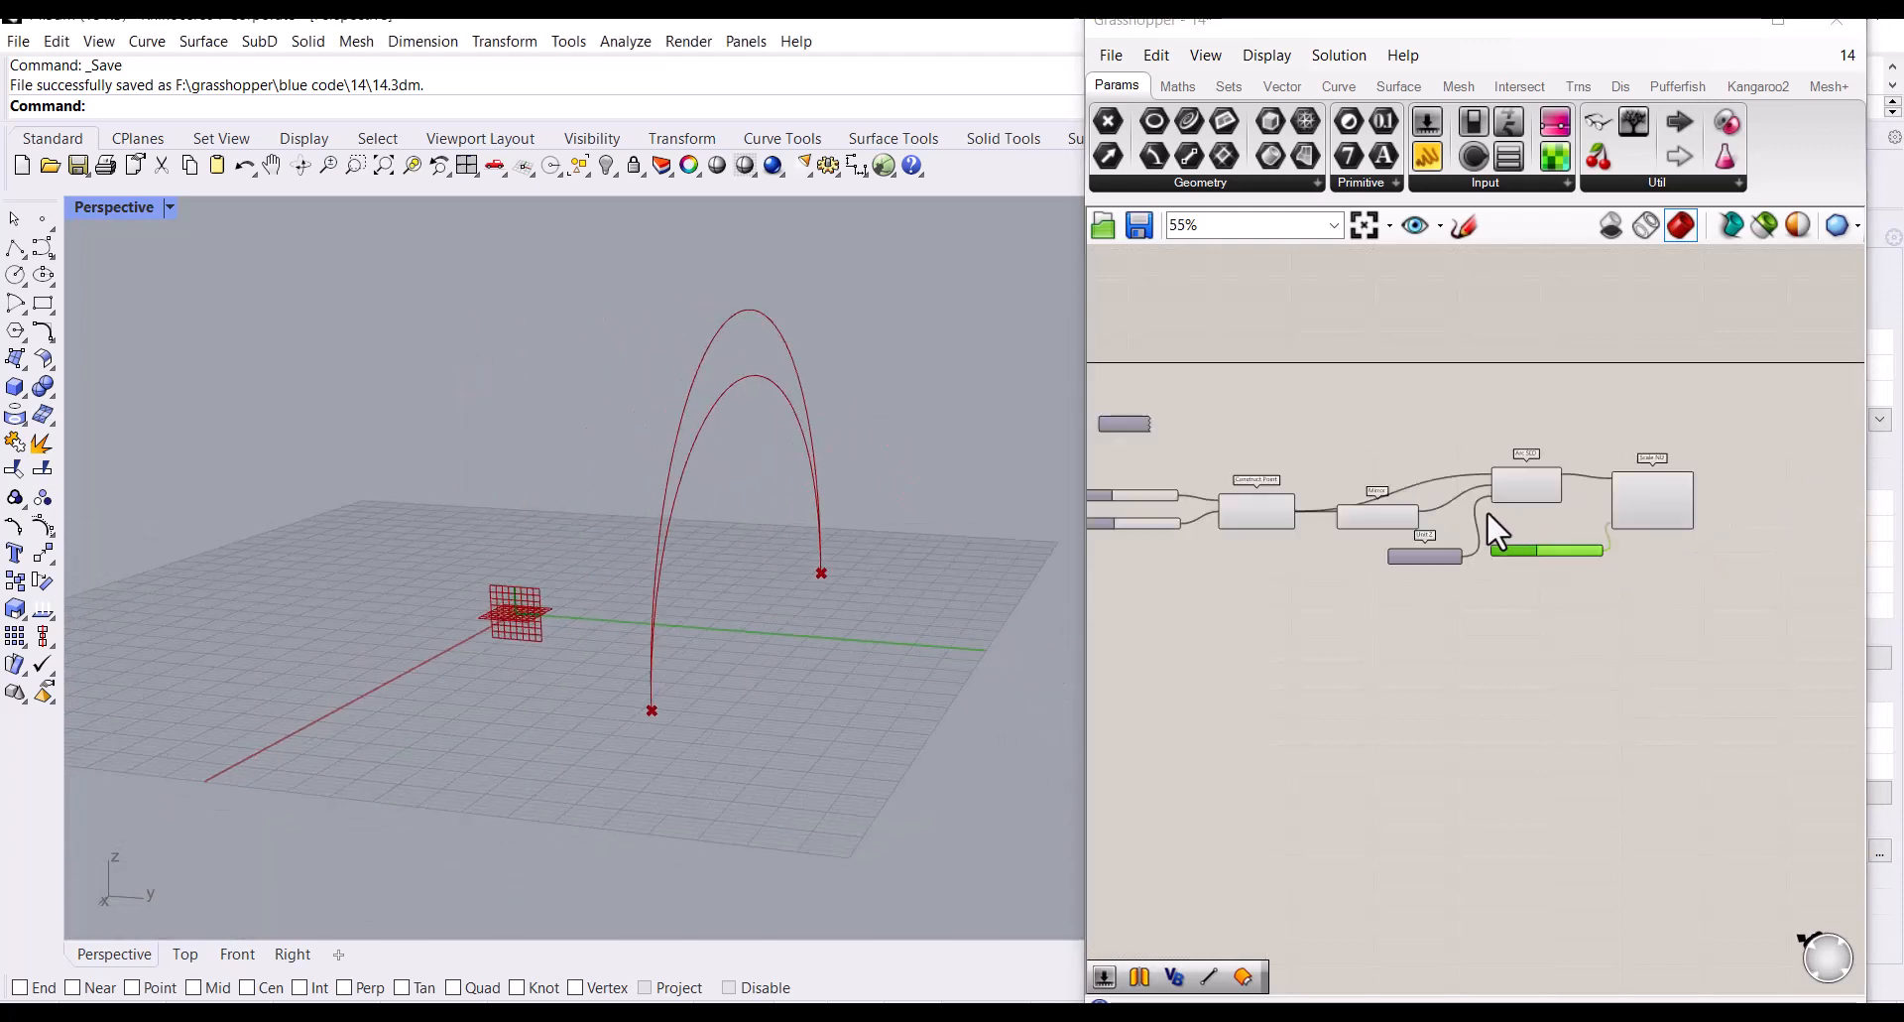
{"action": "scroll", "coordinate": [1485, 509], "scroll_direction": "up", "scroll_amount": 4}
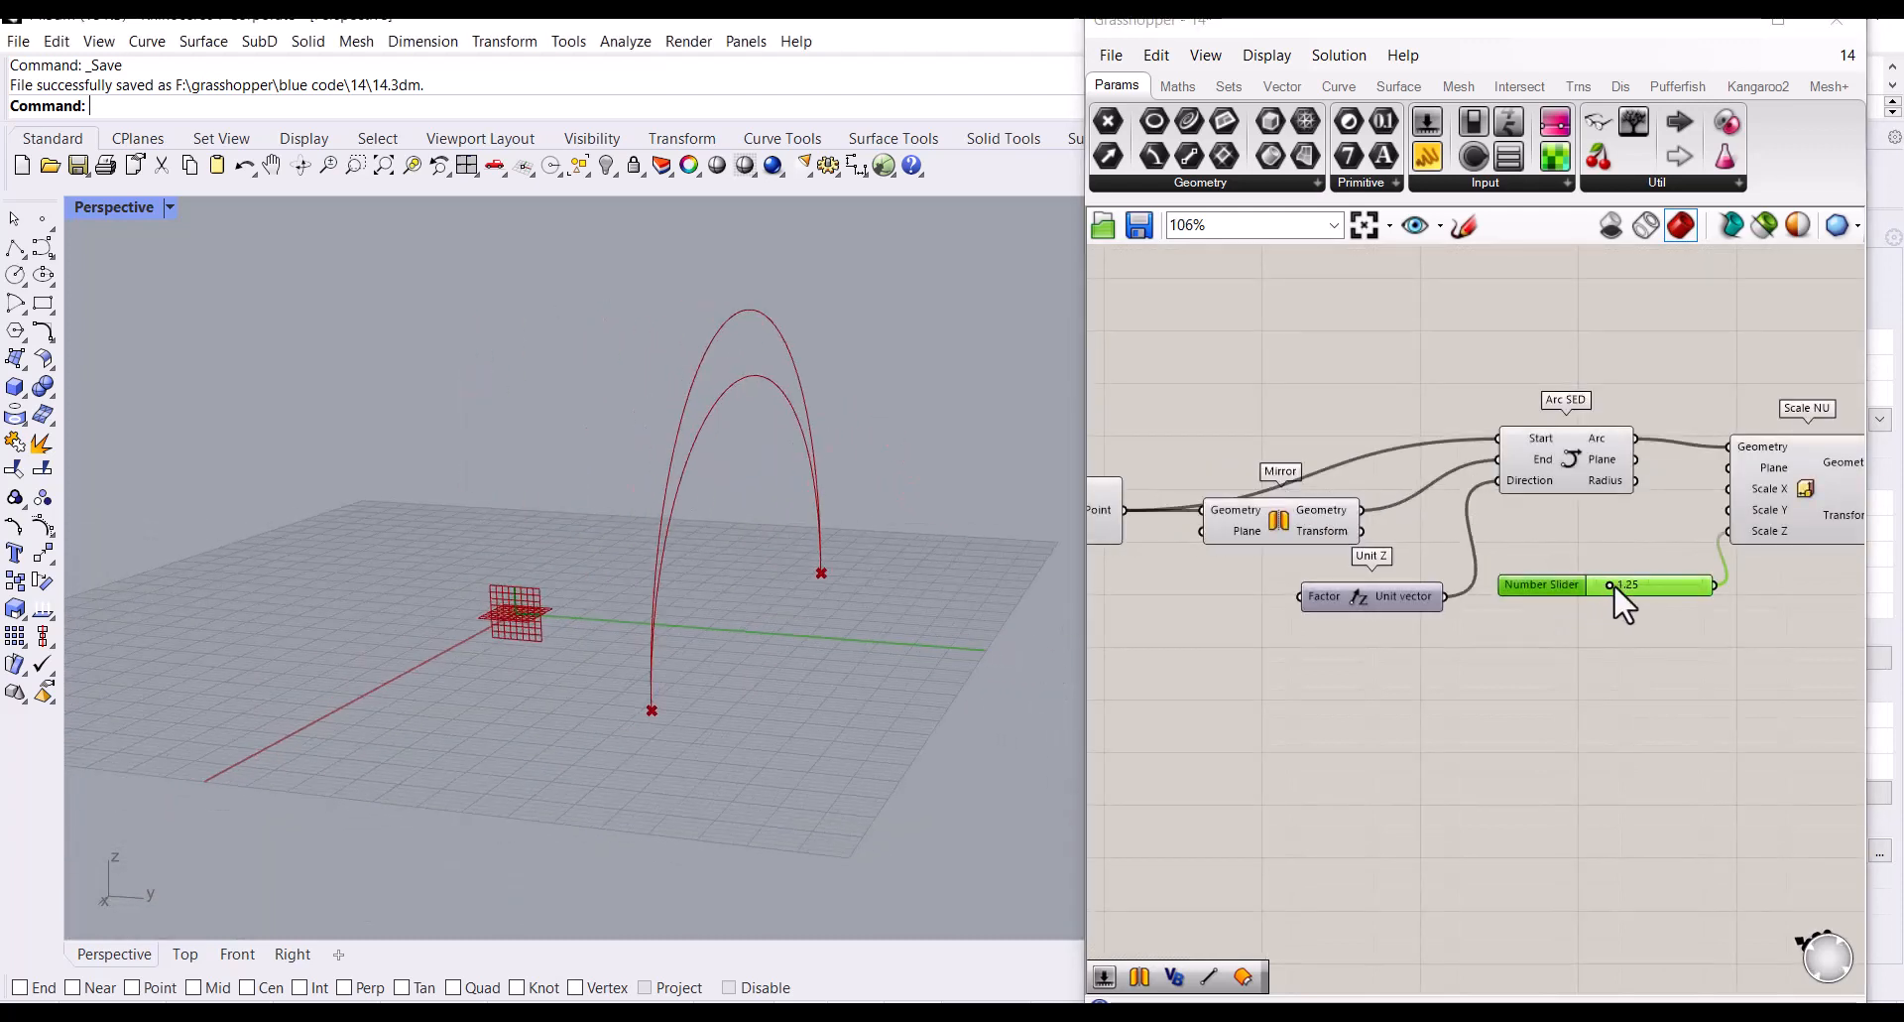
Step: Hide the Arc SED preview and set the Scale Z slider to 2.10
{"action": "left_click", "coordinate": [1589, 449]}
{"action": "right_click_drag", "start_coordinate": [714, 596], "coordinate": [598, 591]}
{"action": "left_click_drag", "start_coordinate": [1610, 584], "coordinate": [1618, 587]}
{"action": "mouse_move", "coordinate": [1061, 574]}
{"action": "right_mouse_down"}
{"action": "mouse_move", "coordinate": [926, 574]}
{"action": "mouse_move", "coordinate": [1063, 607]}
{"action": "right_mouse_up"}
Step: Add a Rotate Axis component and connect Scale NU's Geometry output to its Geometry input
{"action": "right_click_drag", "start_coordinate": [1805, 482], "coordinate": [1593, 514]}
{"action": "left_click", "coordinate": [1592, 514]}
{"action": "right_click_drag", "start_coordinate": [1758, 476], "coordinate": [1634, 500]}
{"action": "scroll", "coordinate": [1634, 500], "scroll_direction": "down", "scroll_amount": 1}
{"action": "double_click", "coordinate": [1712, 528]}
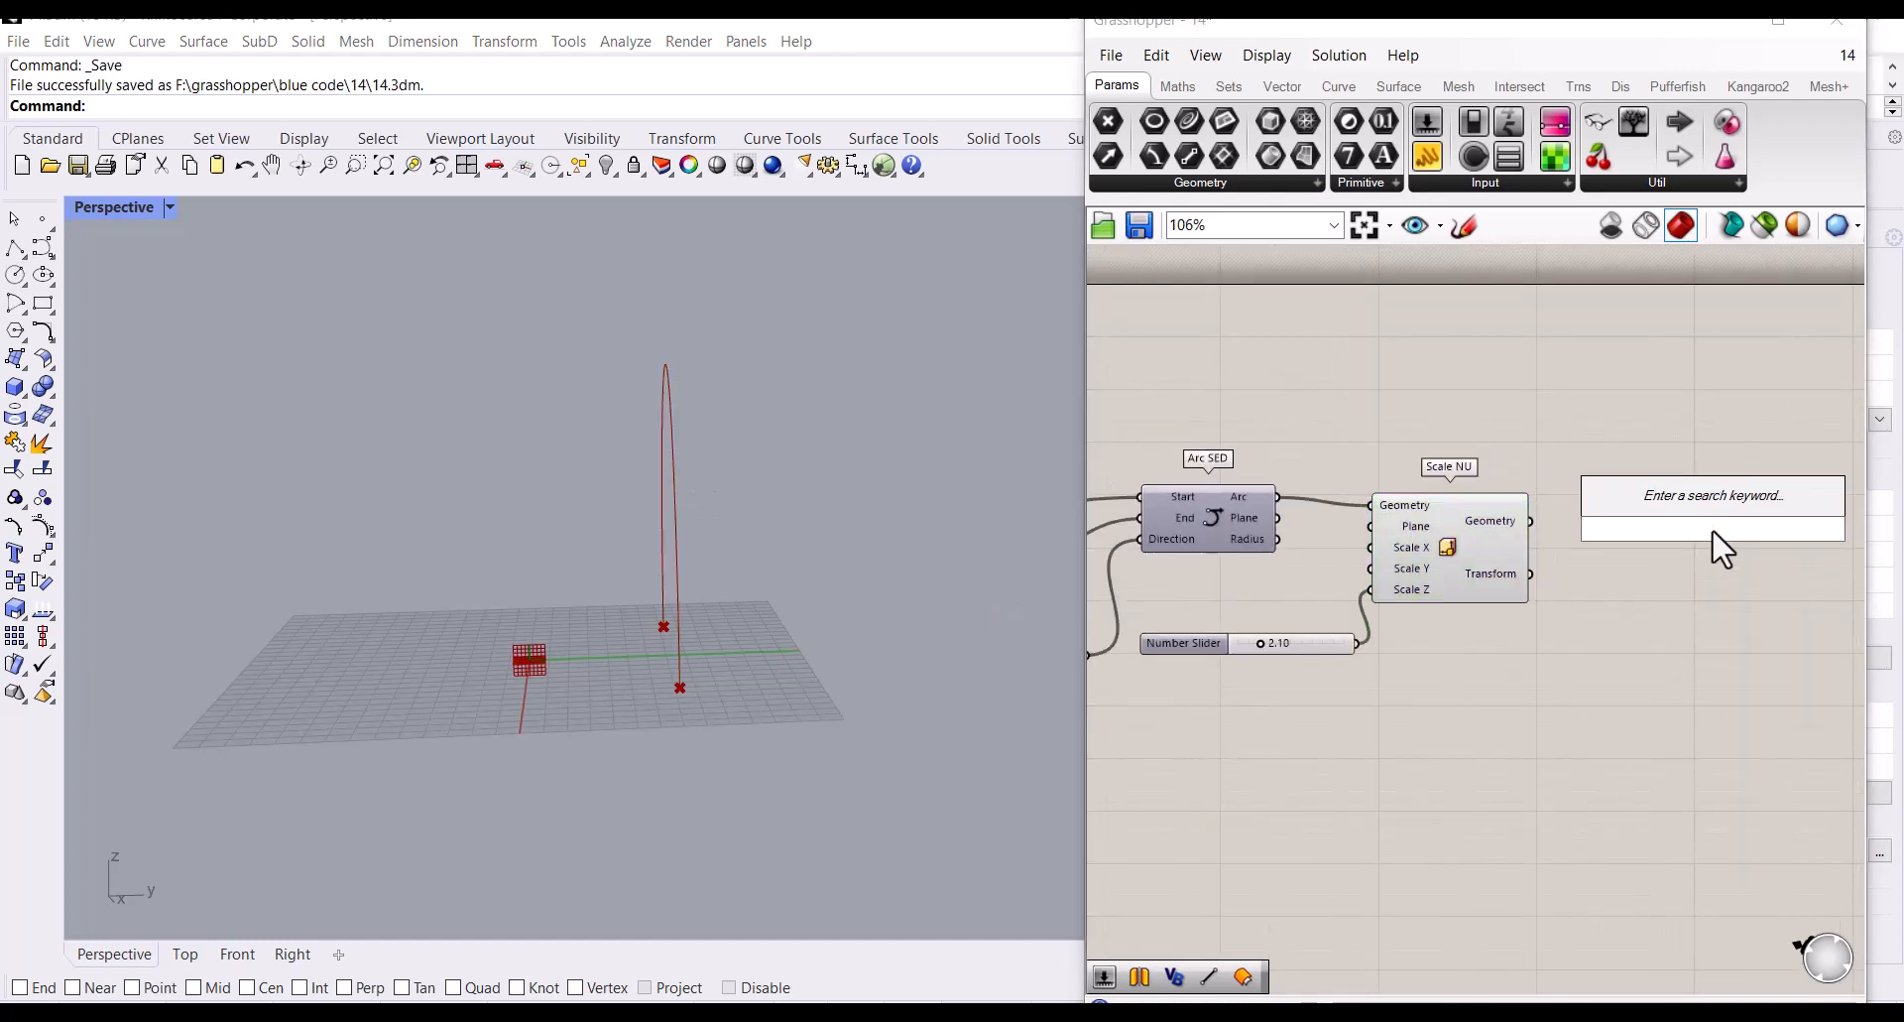
{"action": "type", "text": "rot"}
{"action": "left_click", "coordinate": [1700, 506]}
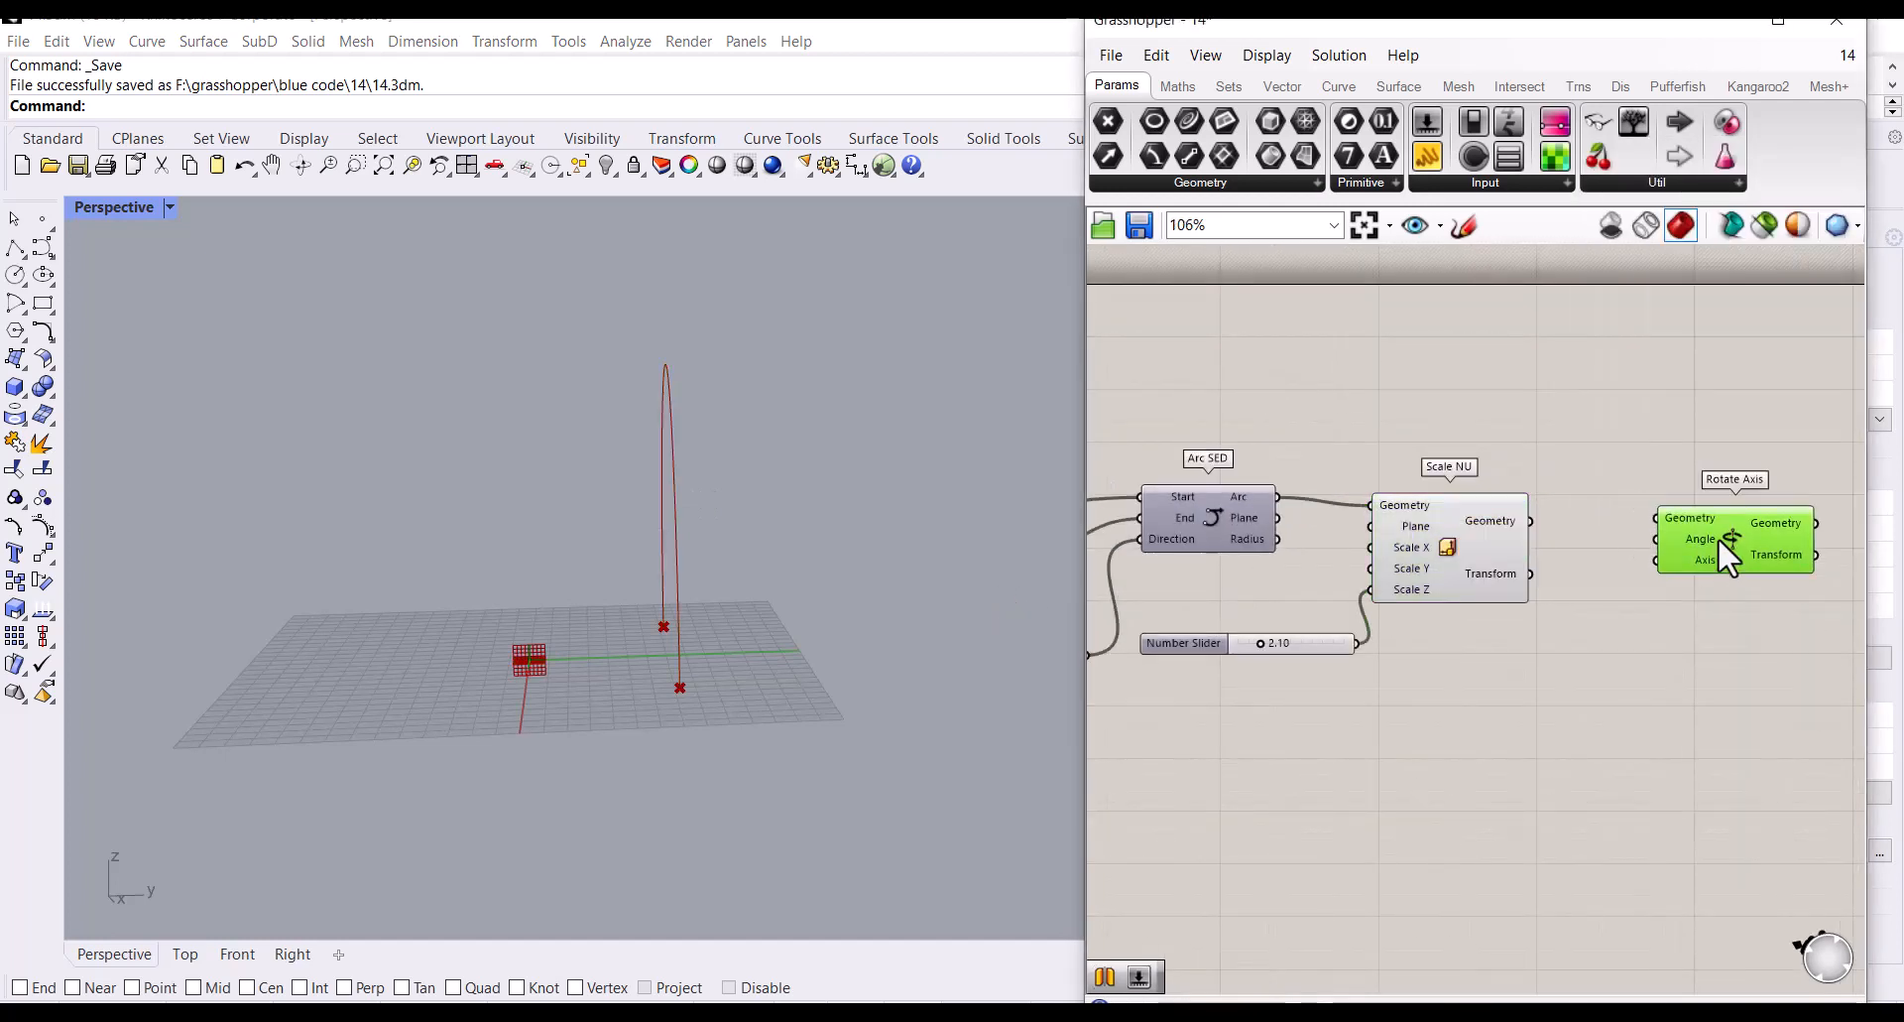
{"action": "left_click", "coordinate": [1486, 535]}
{"action": "left_click", "coordinate": [1748, 573]}
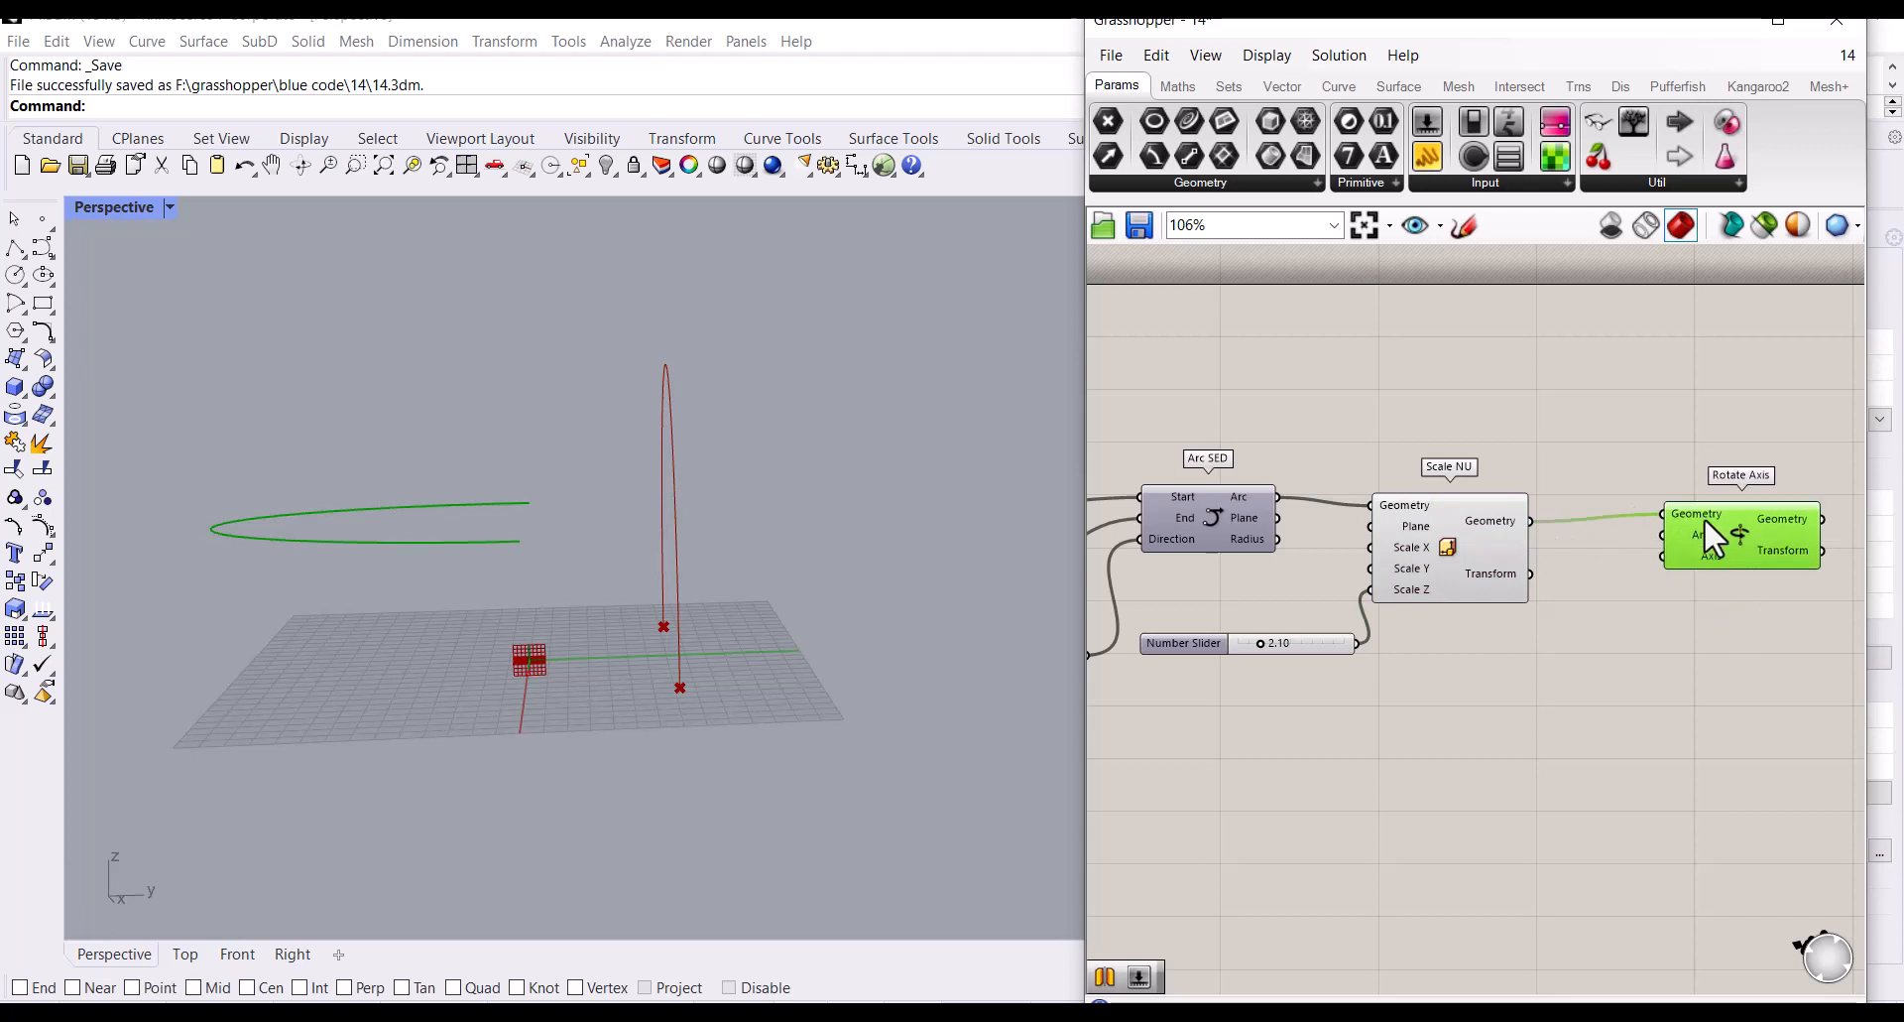
Step: Add a two-point Line component below the Construct Point and Mirror components
{"action": "scroll", "coordinate": [1650, 532], "scroll_direction": "down", "scroll_amount": 3}
{"action": "scroll", "coordinate": [1755, 519], "scroll_direction": "up", "scroll_amount": 2}
{"action": "scroll", "coordinate": [1766, 496], "scroll_direction": "down", "scroll_amount": 1}
{"action": "left_click", "coordinate": [1293, 514]}
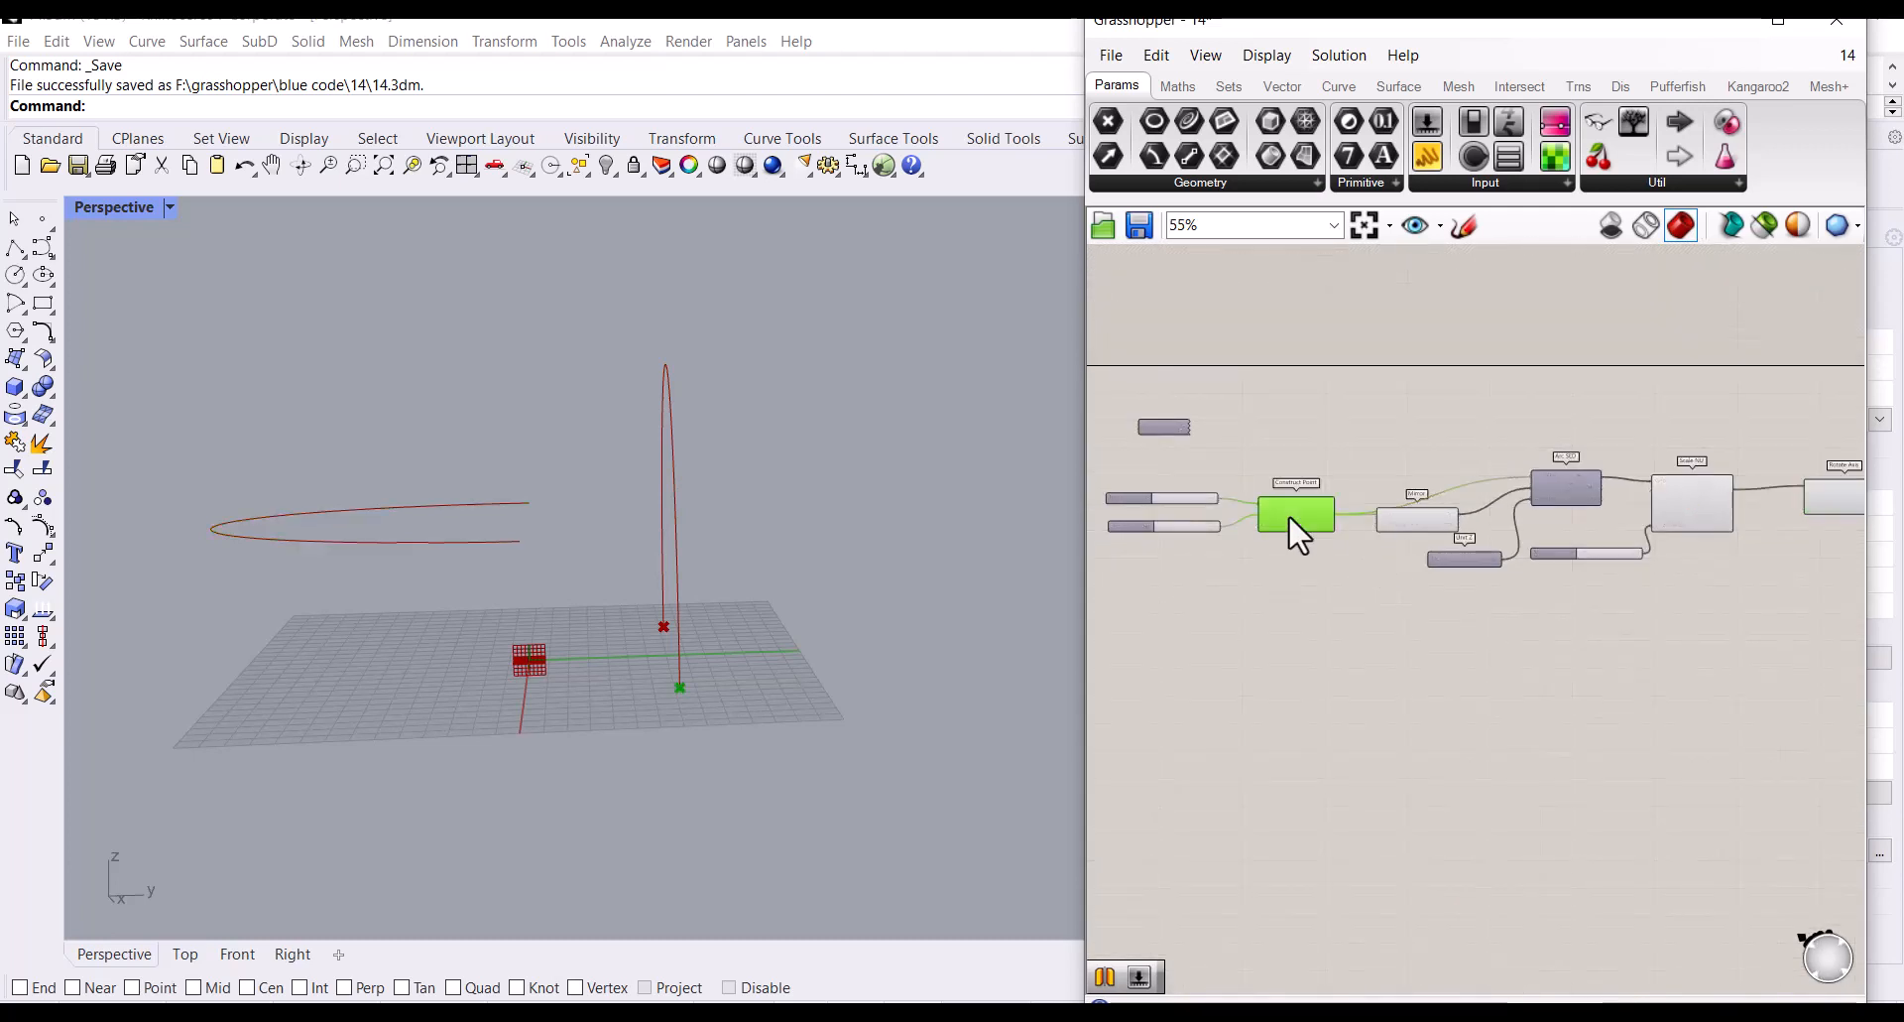
{"action": "right_click_drag", "start_coordinate": [640, 605], "coordinate": [774, 617]}
{"action": "scroll", "coordinate": [603, 627], "scroll_direction": "up", "scroll_amount": 4}
{"action": "scroll", "coordinate": [1353, 522], "scroll_direction": "up", "scroll_amount": 3}
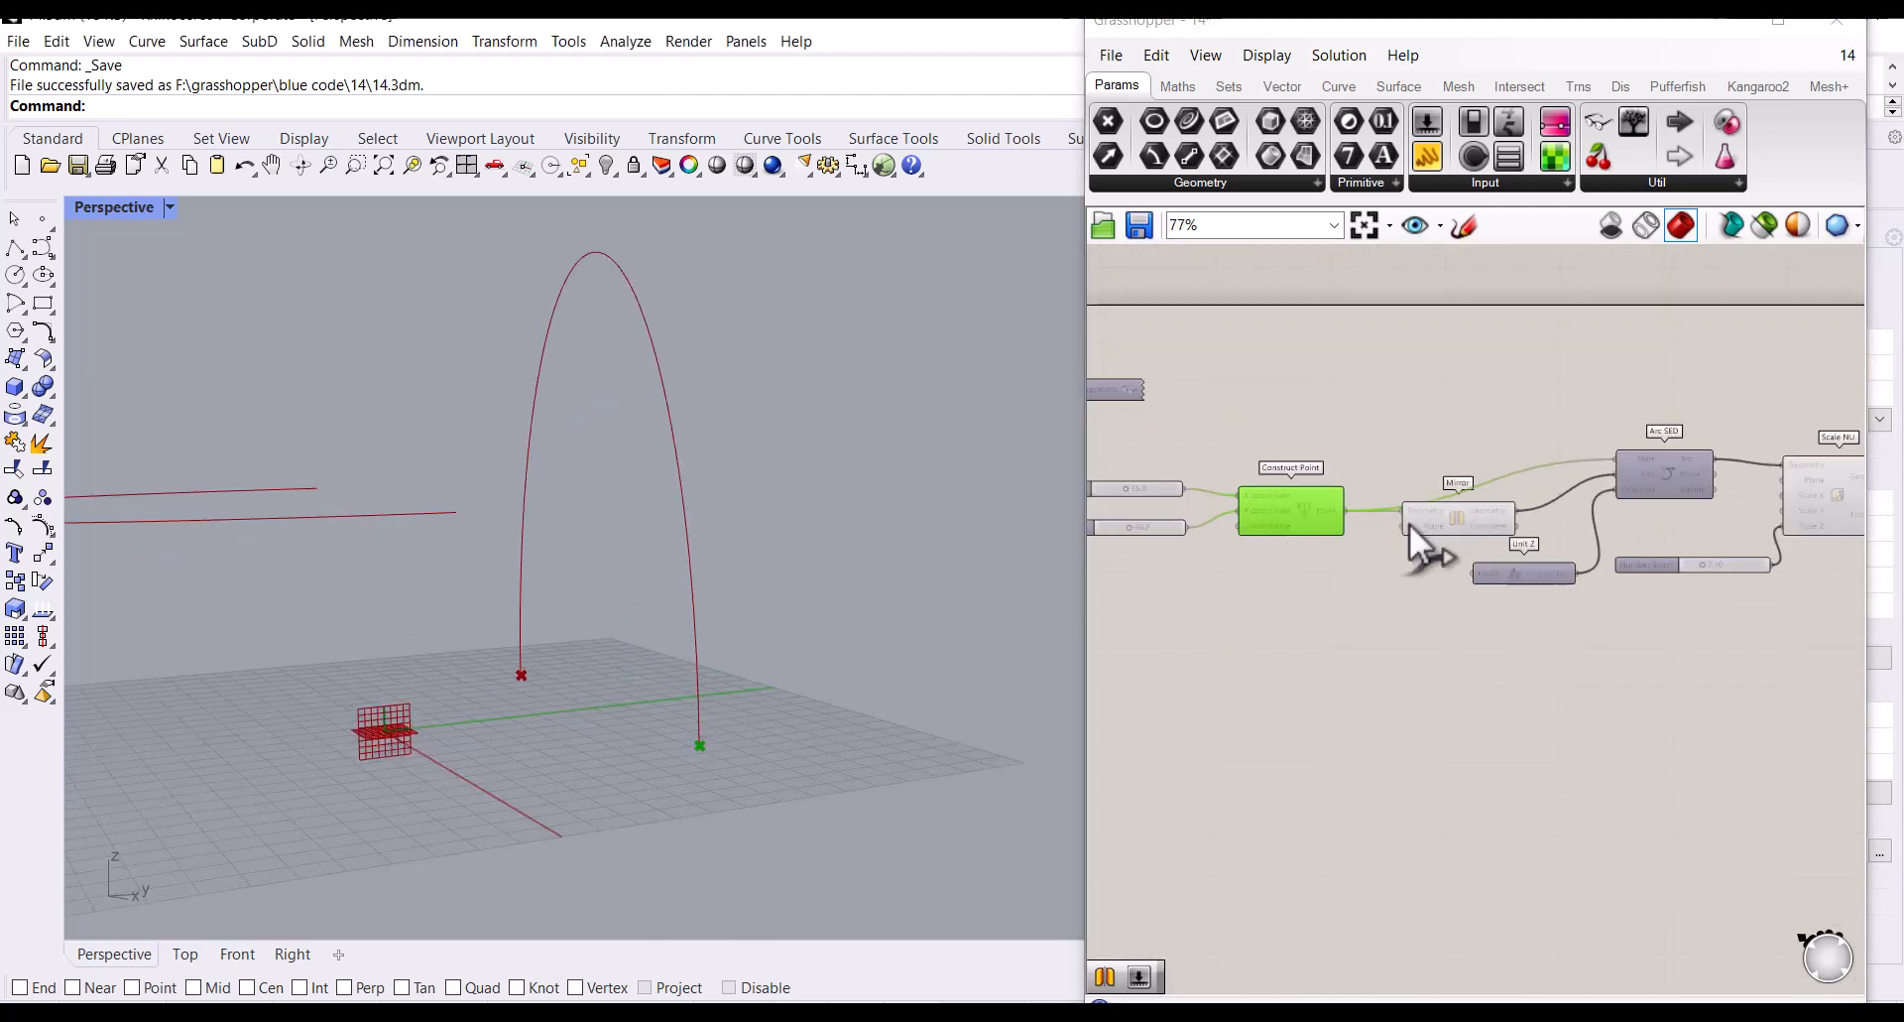
{"action": "left_click", "coordinate": [1437, 522]}
{"action": "double_click", "coordinate": [1359, 710]}
{"action": "type", "text": "lin"}
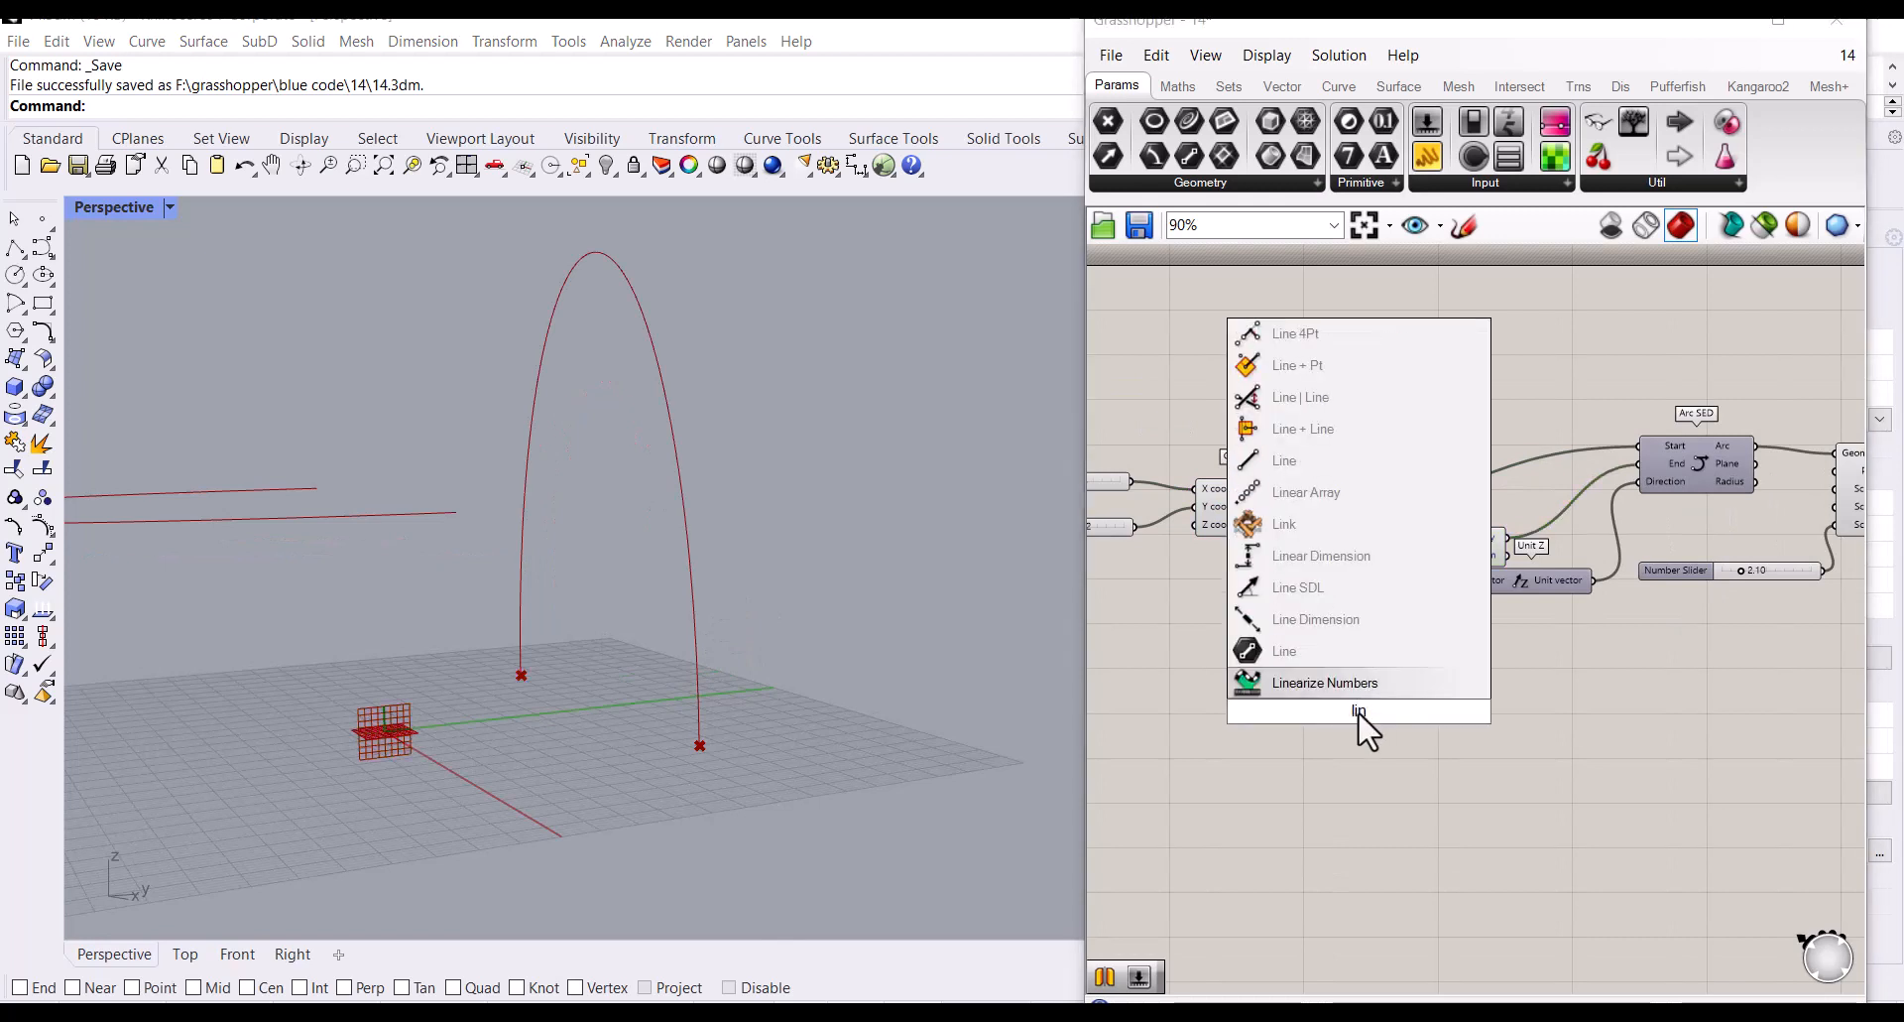
{"action": "left_click", "coordinate": [1309, 462]}
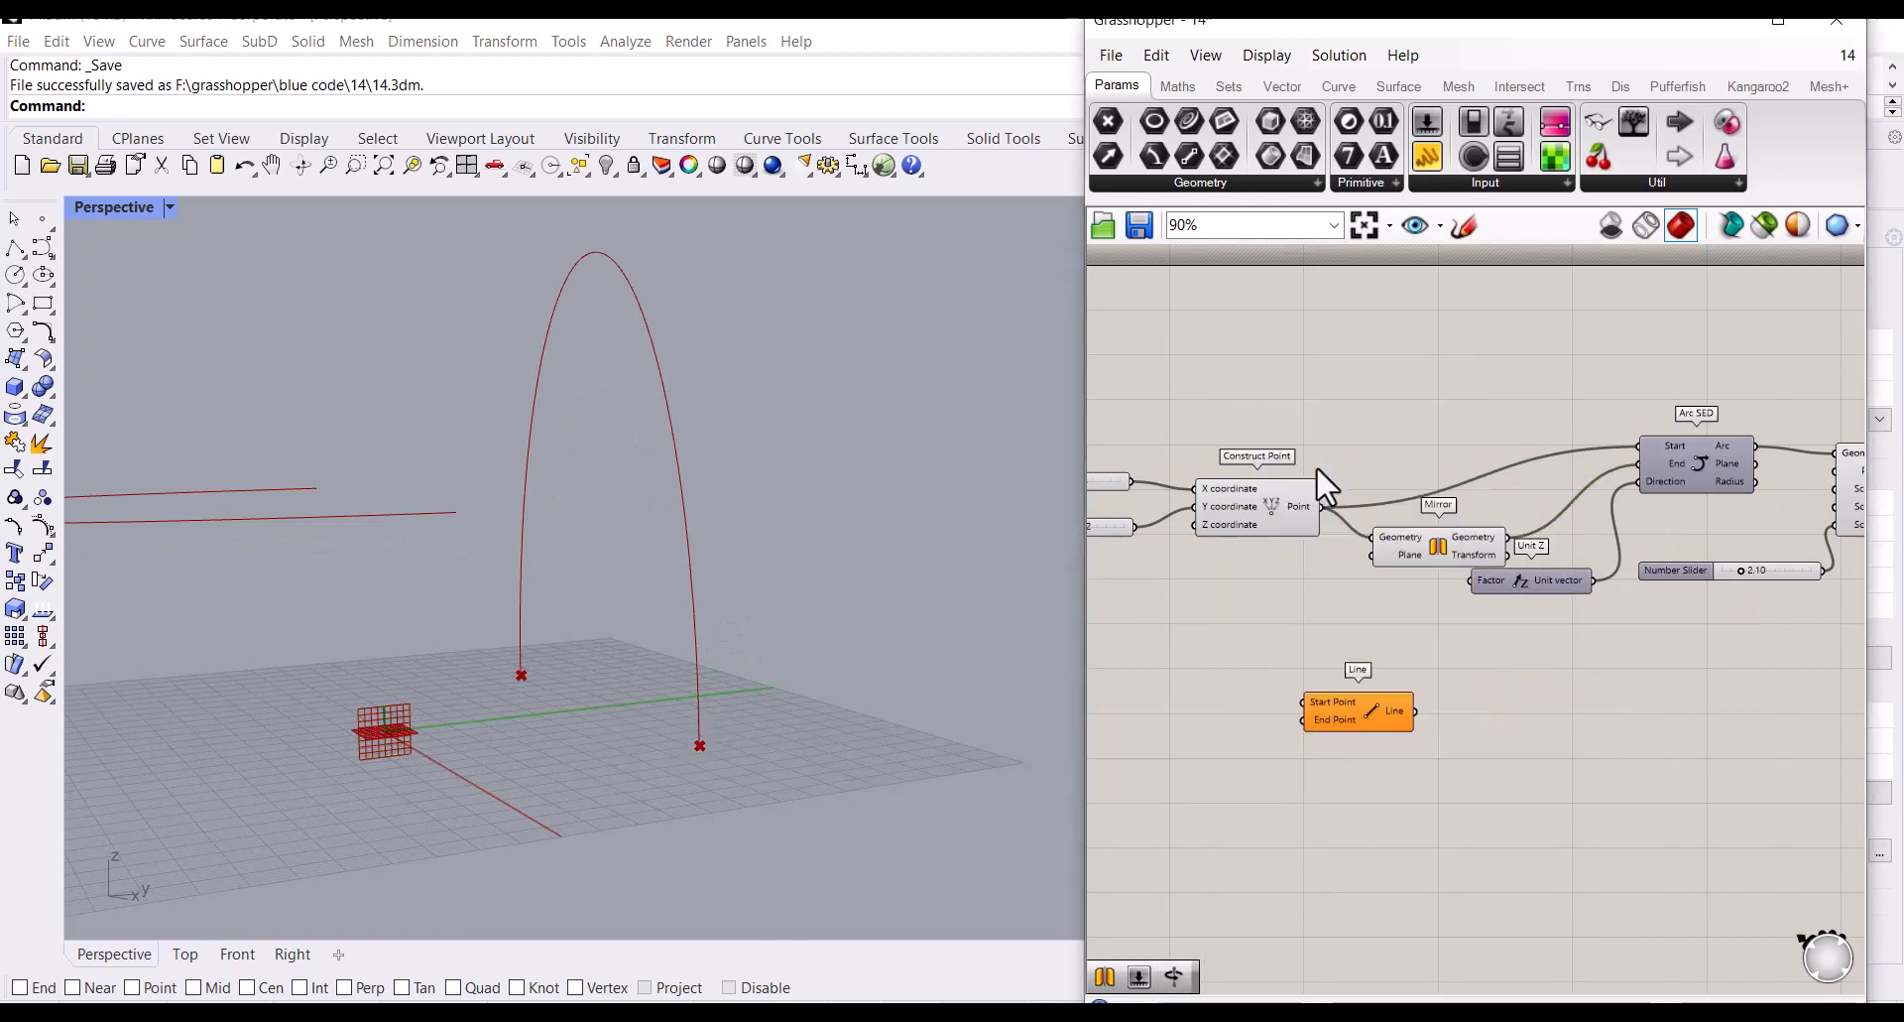
Step: Connect the constructed point to the line's Start Point and the mirrored geometry to its End Point
{"action": "left_click", "coordinate": [1248, 502]}
{"action": "left_click_drag", "start_coordinate": [1525, 707], "coordinate": [1604, 699]}
{"action": "left_click_drag", "start_coordinate": [1450, 544], "coordinate": [1476, 520]}
{"action": "left_click", "coordinate": [1599, 702]}
{"action": "right_click_drag", "start_coordinate": [702, 659], "coordinate": [807, 645]}
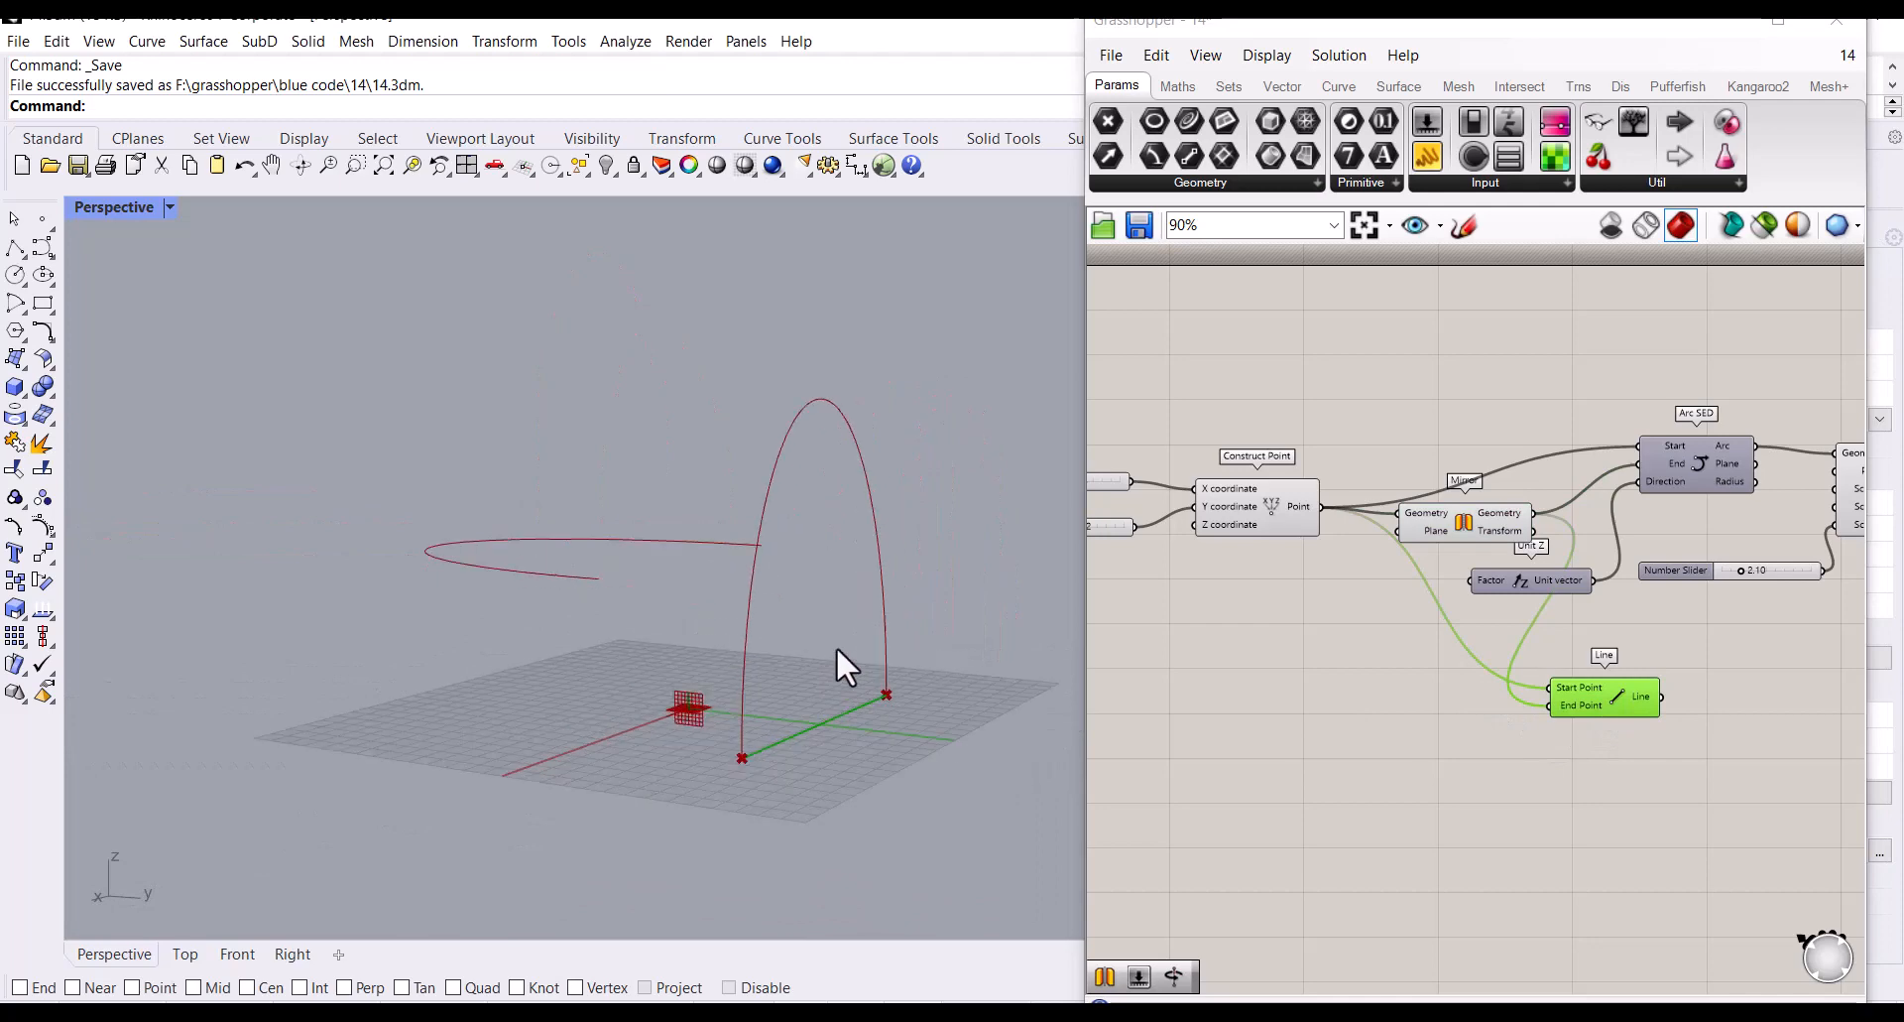
Step: Connect the line to Rotate Axis's Axis input and switch its Angle input to degrees
{"action": "scroll", "coordinate": [1532, 688], "scroll_direction": "down", "scroll_amount": 5}
{"action": "scroll", "coordinate": [1531, 688], "scroll_direction": "up", "scroll_amount": 4}
{"action": "left_click_drag", "start_coordinate": [1256, 735], "coordinate": [1651, 558]}
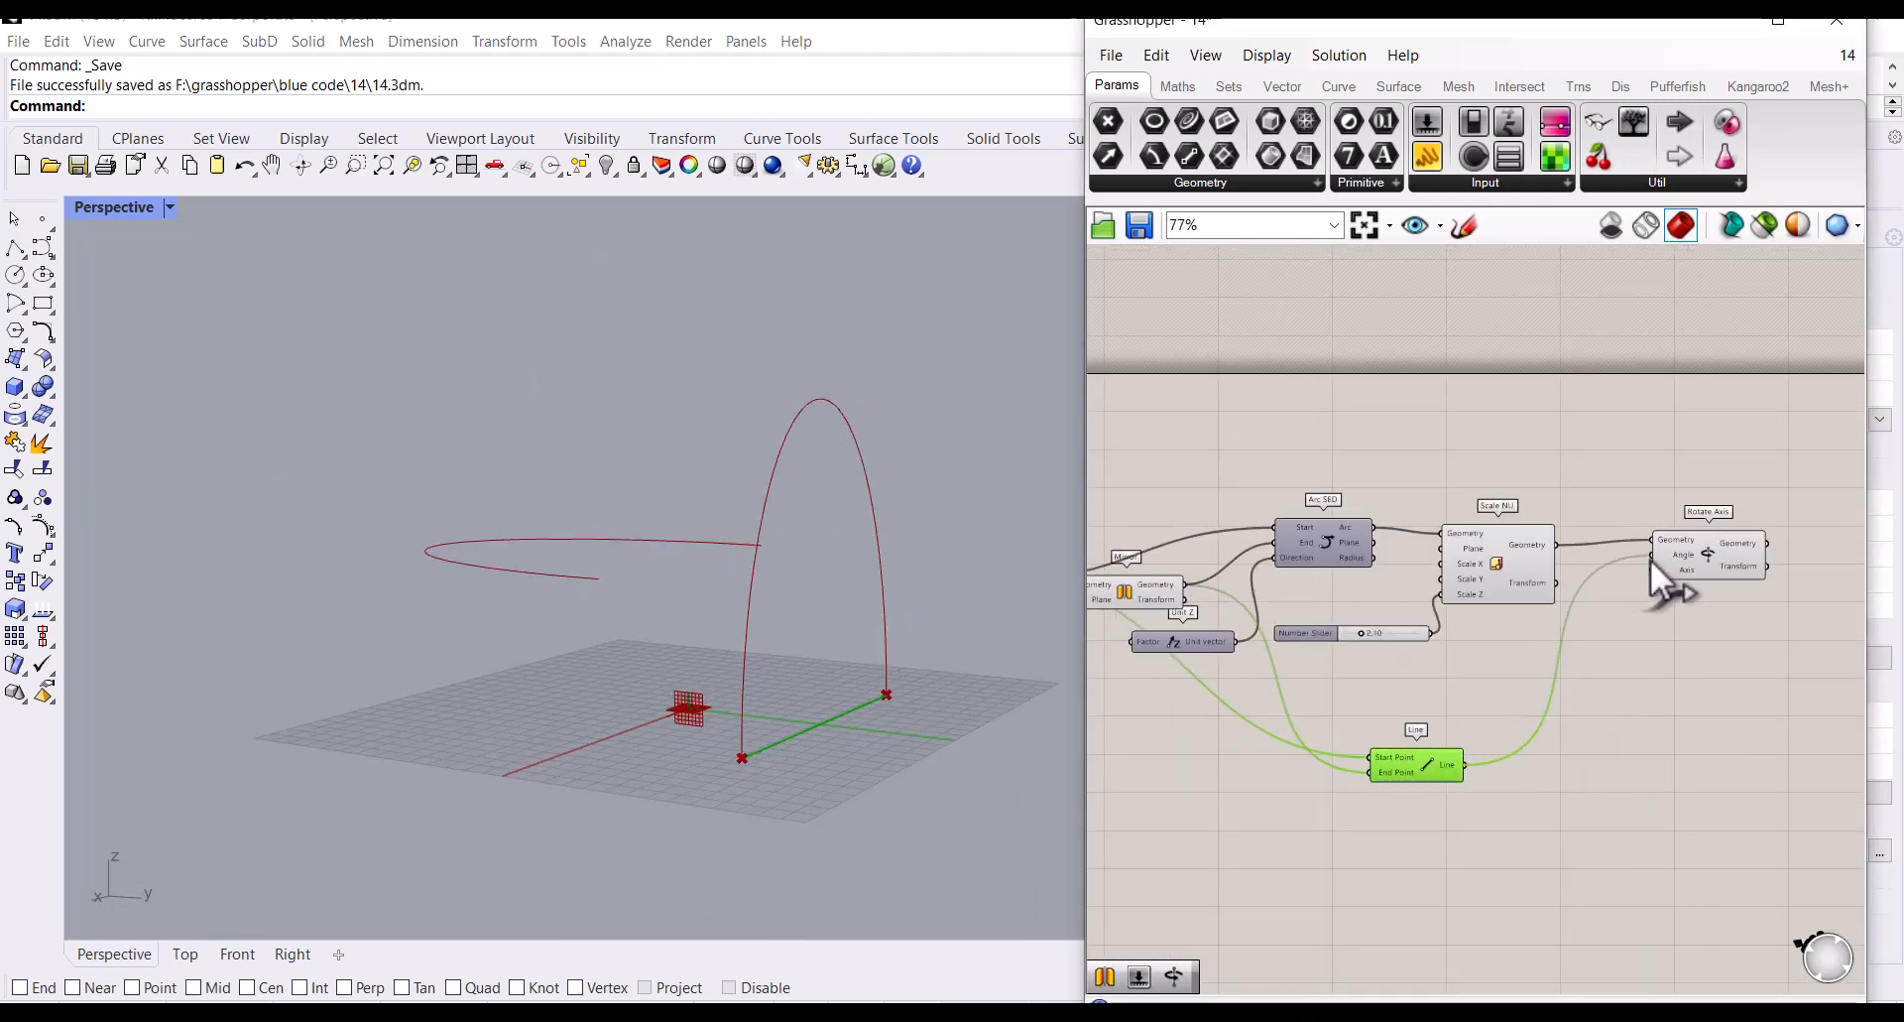
{"action": "scroll", "coordinate": [1745, 566], "scroll_direction": "up", "scroll_amount": 1}
{"action": "left_click", "coordinate": [1733, 541]}
{"action": "right_click", "coordinate": [1736, 541]}
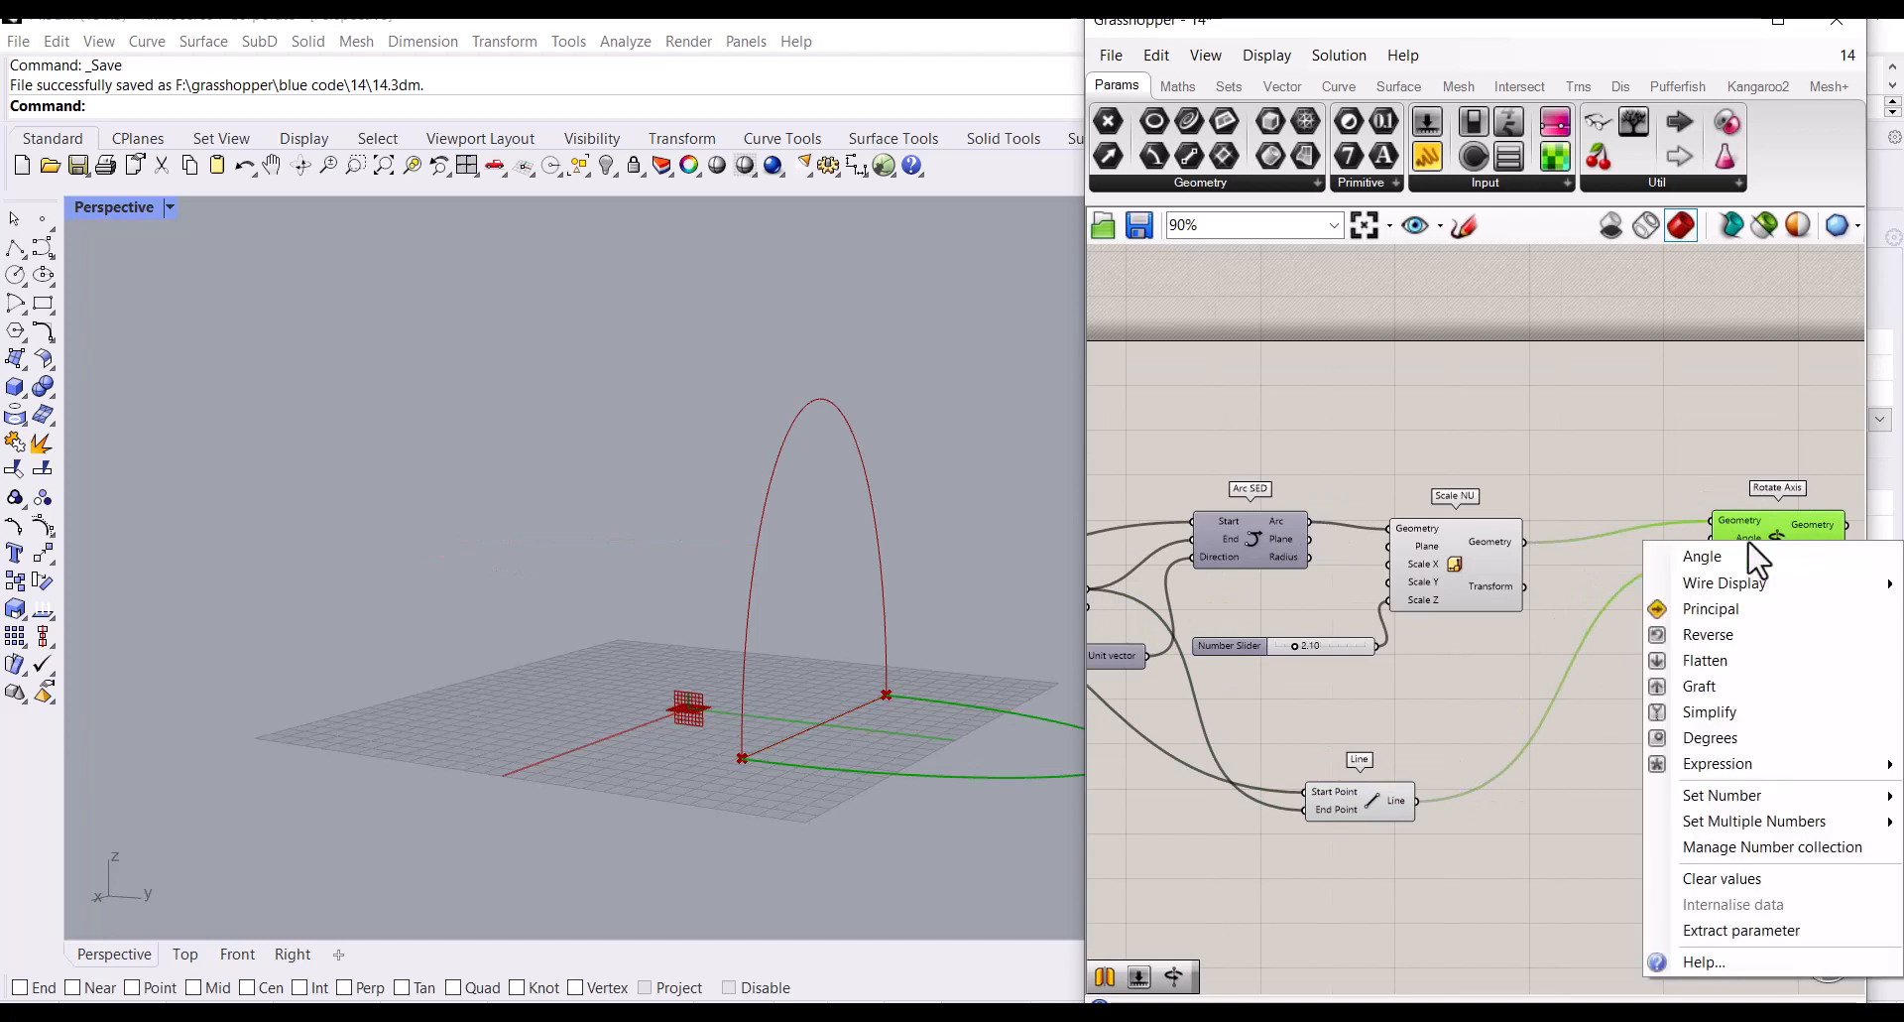
{"action": "left_click", "coordinate": [1711, 739]}
Step: Add a number slider set to 25 and connect it to Rotate Axis's Angle input
{"action": "double_click", "coordinate": [1585, 407]}
{"action": "type", "text": "45"}
{"action": "key", "text": "Return"}
{"action": "left_click_drag", "start_coordinate": [1616, 412], "coordinate": [1765, 485]}
{"action": "scroll", "coordinate": [1265, 520], "scroll_direction": "down", "scroll_amount": 2}
{"action": "scroll", "coordinate": [1639, 530], "scroll_direction": "up", "scroll_amount": 2}
Step: Hide the previews of the Scale NU and Line components
{"action": "left_click_drag", "start_coordinate": [1461, 542], "coordinate": [1582, 520]}
{"action": "key", "text": "ctrl+q"}
{"action": "left_click", "coordinate": [1488, 595]}
{"action": "right_click_drag", "start_coordinate": [1260, 744], "coordinate": [1482, 605]}
{"action": "scroll", "coordinate": [1468, 635], "scroll_direction": "down", "scroll_amount": 1}
{"action": "left_click", "coordinate": [1460, 648]}
{"action": "key", "text": "ctrl+q"}
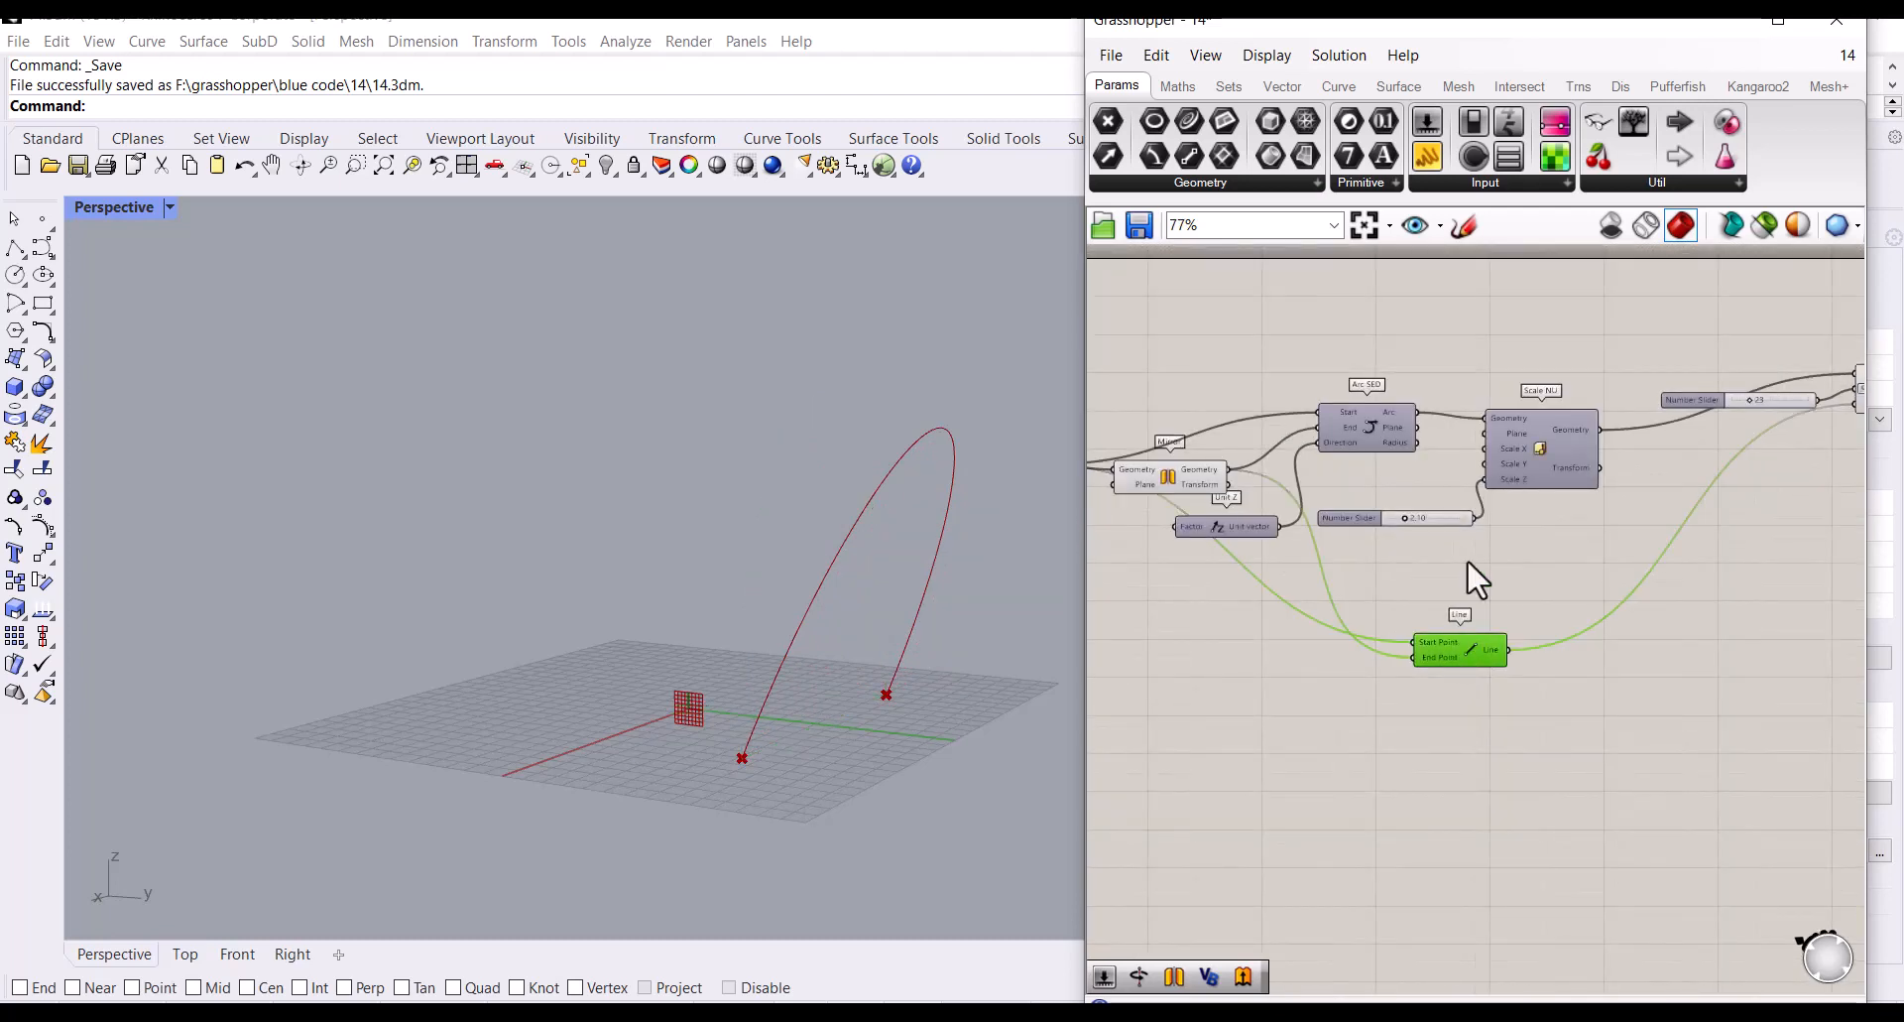
Step: Select the Rotate Axis component and examine the tilted arc from the side along with the whole definition
{"action": "scroll", "coordinate": [1587, 476], "scroll_direction": "down", "scroll_amount": 2}
{"action": "right_click_drag", "start_coordinate": [1825, 412], "coordinate": [1668, 400]}
{"action": "scroll", "coordinate": [1661, 401], "scroll_direction": "up", "scroll_amount": 5}
{"action": "left_click", "coordinate": [1619, 435]}
{"action": "scroll", "coordinate": [774, 516], "scroll_direction": "down", "scroll_amount": 3}
{"action": "mouse_move", "coordinate": [766, 526]}
{"action": "right_mouse_down"}
{"action": "mouse_move", "coordinate": [839, 560]}
{"action": "mouse_move", "coordinate": [754, 536]}
{"action": "right_mouse_up"}
{"action": "scroll", "coordinate": [1568, 528], "scroll_direction": "down", "scroll_amount": 5}
{"action": "scroll", "coordinate": [1456, 543], "scroll_direction": "down", "scroll_amount": 4}
{"action": "scroll", "coordinate": [1621, 523], "scroll_direction": "up", "scroll_amount": 3}
{"action": "scroll", "coordinate": [1622, 500], "scroll_direction": "down", "scroll_amount": 3}
{"action": "scroll", "coordinate": [1444, 556], "scroll_direction": "up", "scroll_amount": 5}
{"action": "scroll", "coordinate": [1319, 502], "scroll_direction": "down", "scroll_amount": 2}
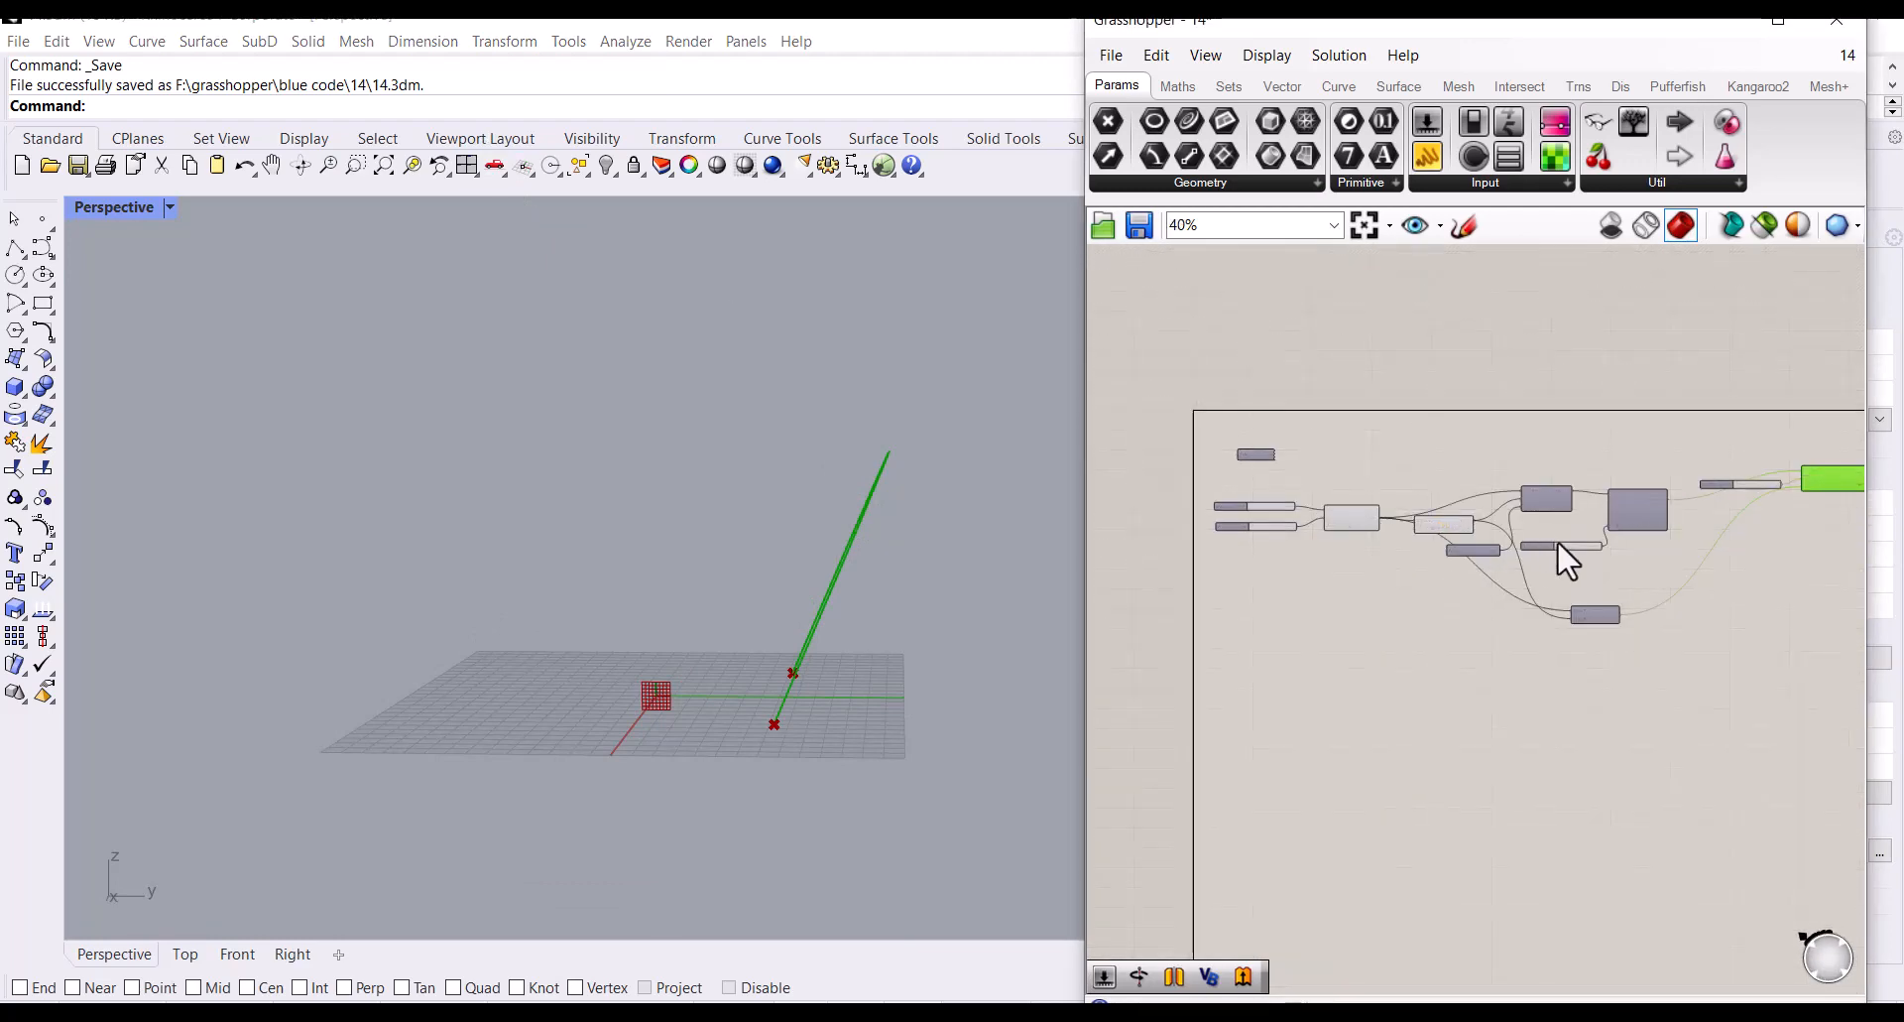
{"action": "scroll", "coordinate": [1619, 476], "scroll_direction": "up", "scroll_amount": 2}
{"action": "scroll", "coordinate": [1633, 476], "scroll_direction": "down", "scroll_amount": 2}
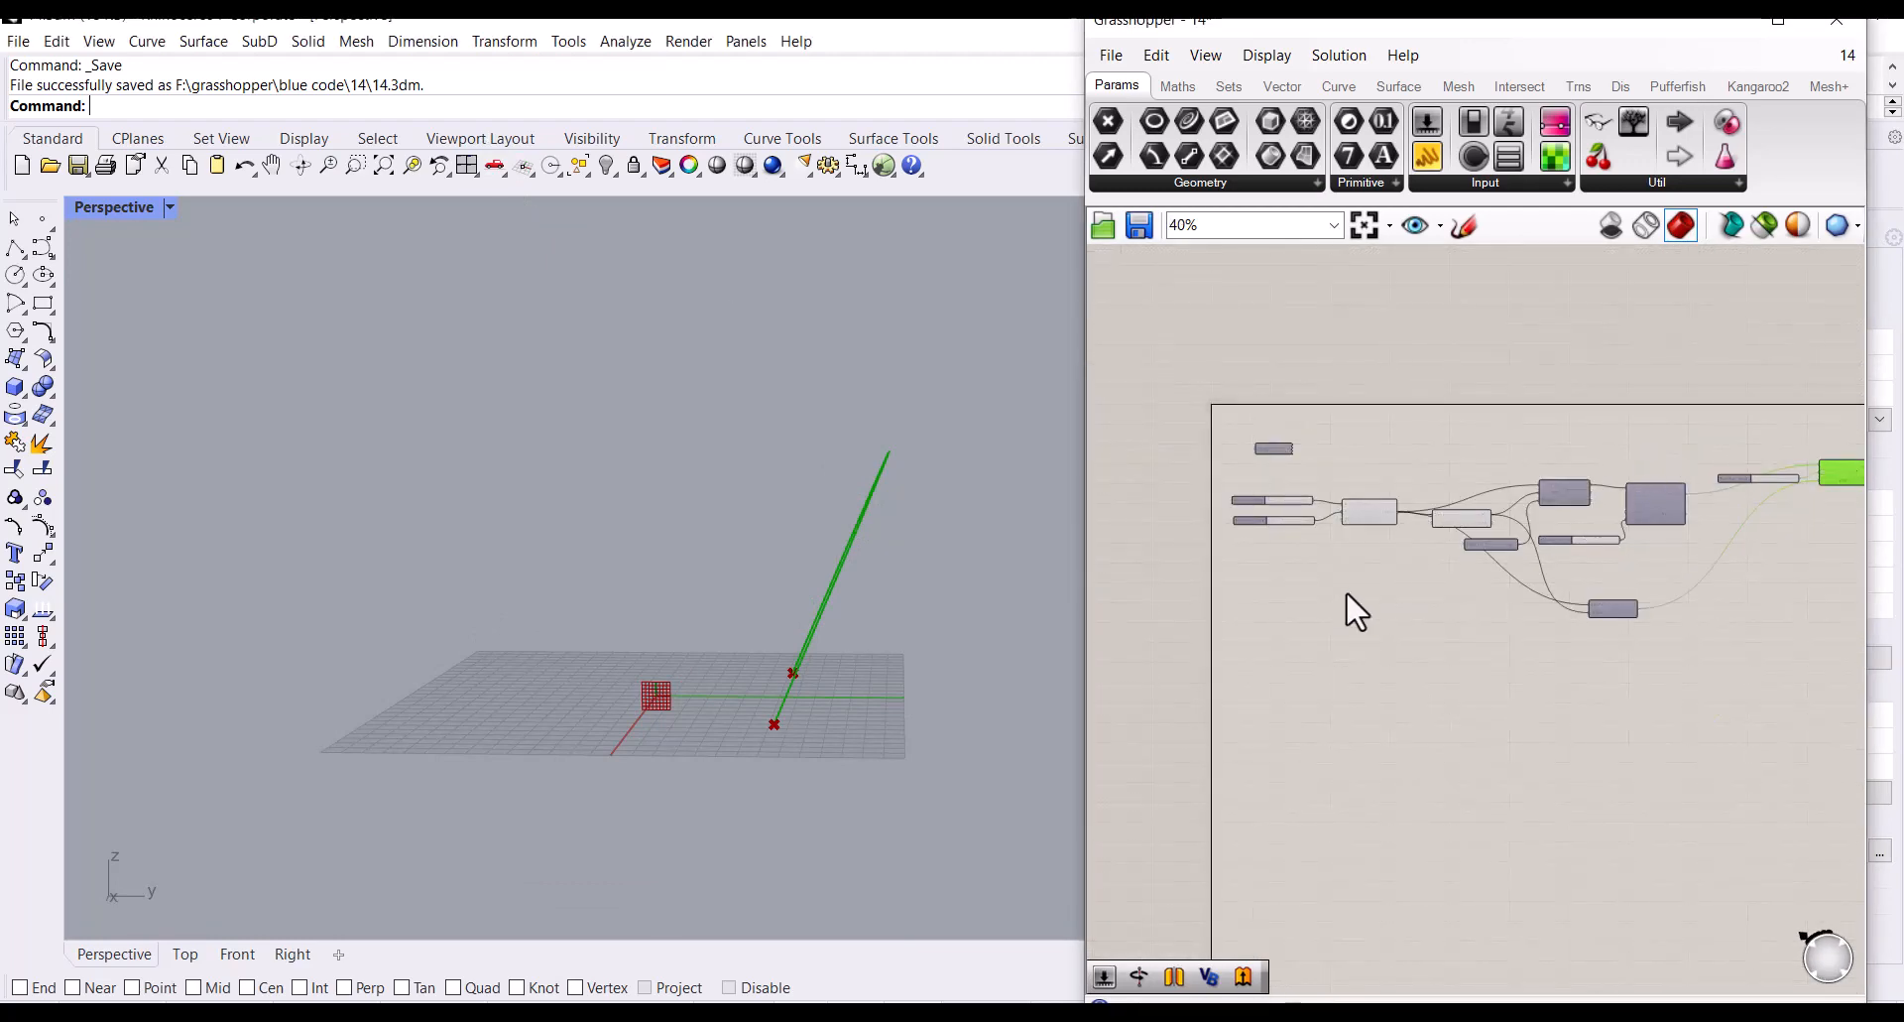
{"action": "left_click_drag", "start_coordinate": [1655, 458], "coordinate": [1283, 595]}
{"action": "scroll", "coordinate": [1579, 544], "scroll_direction": "up", "scroll_amount": 2}
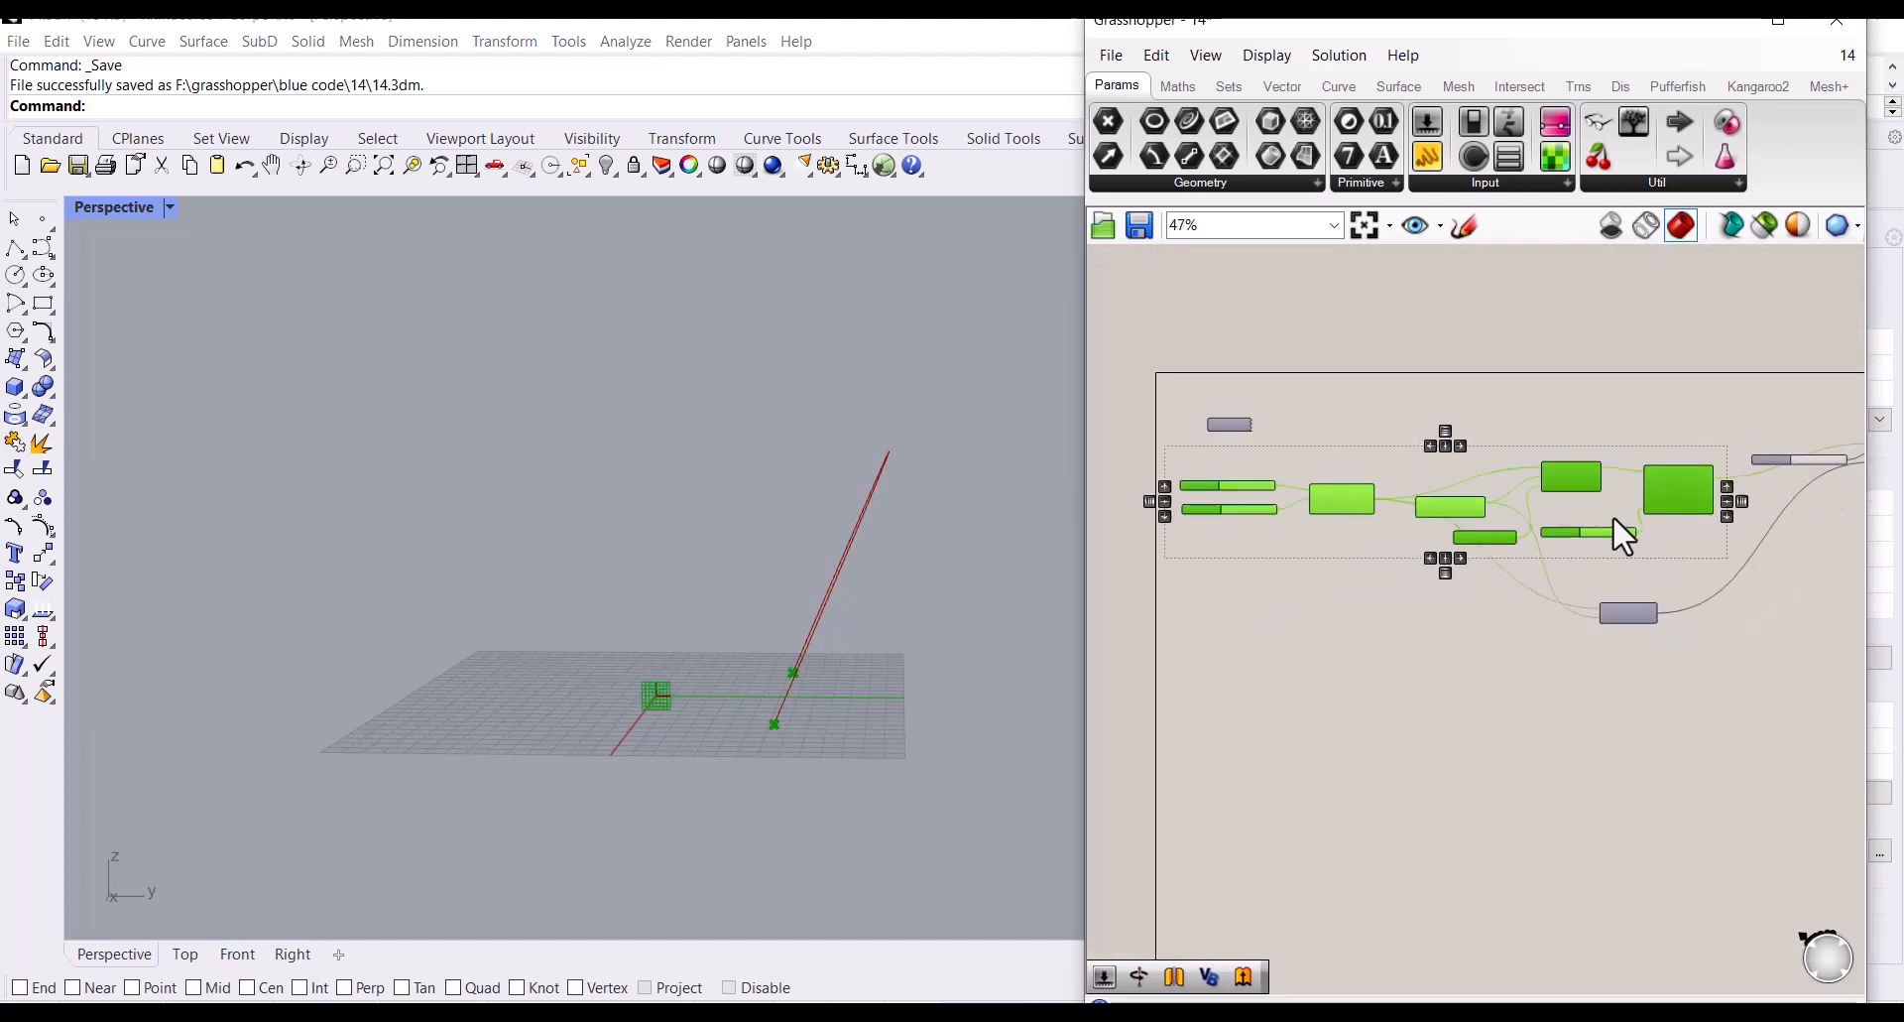
{"action": "left_click_drag", "start_coordinate": [1674, 497], "coordinate": [1627, 510]}
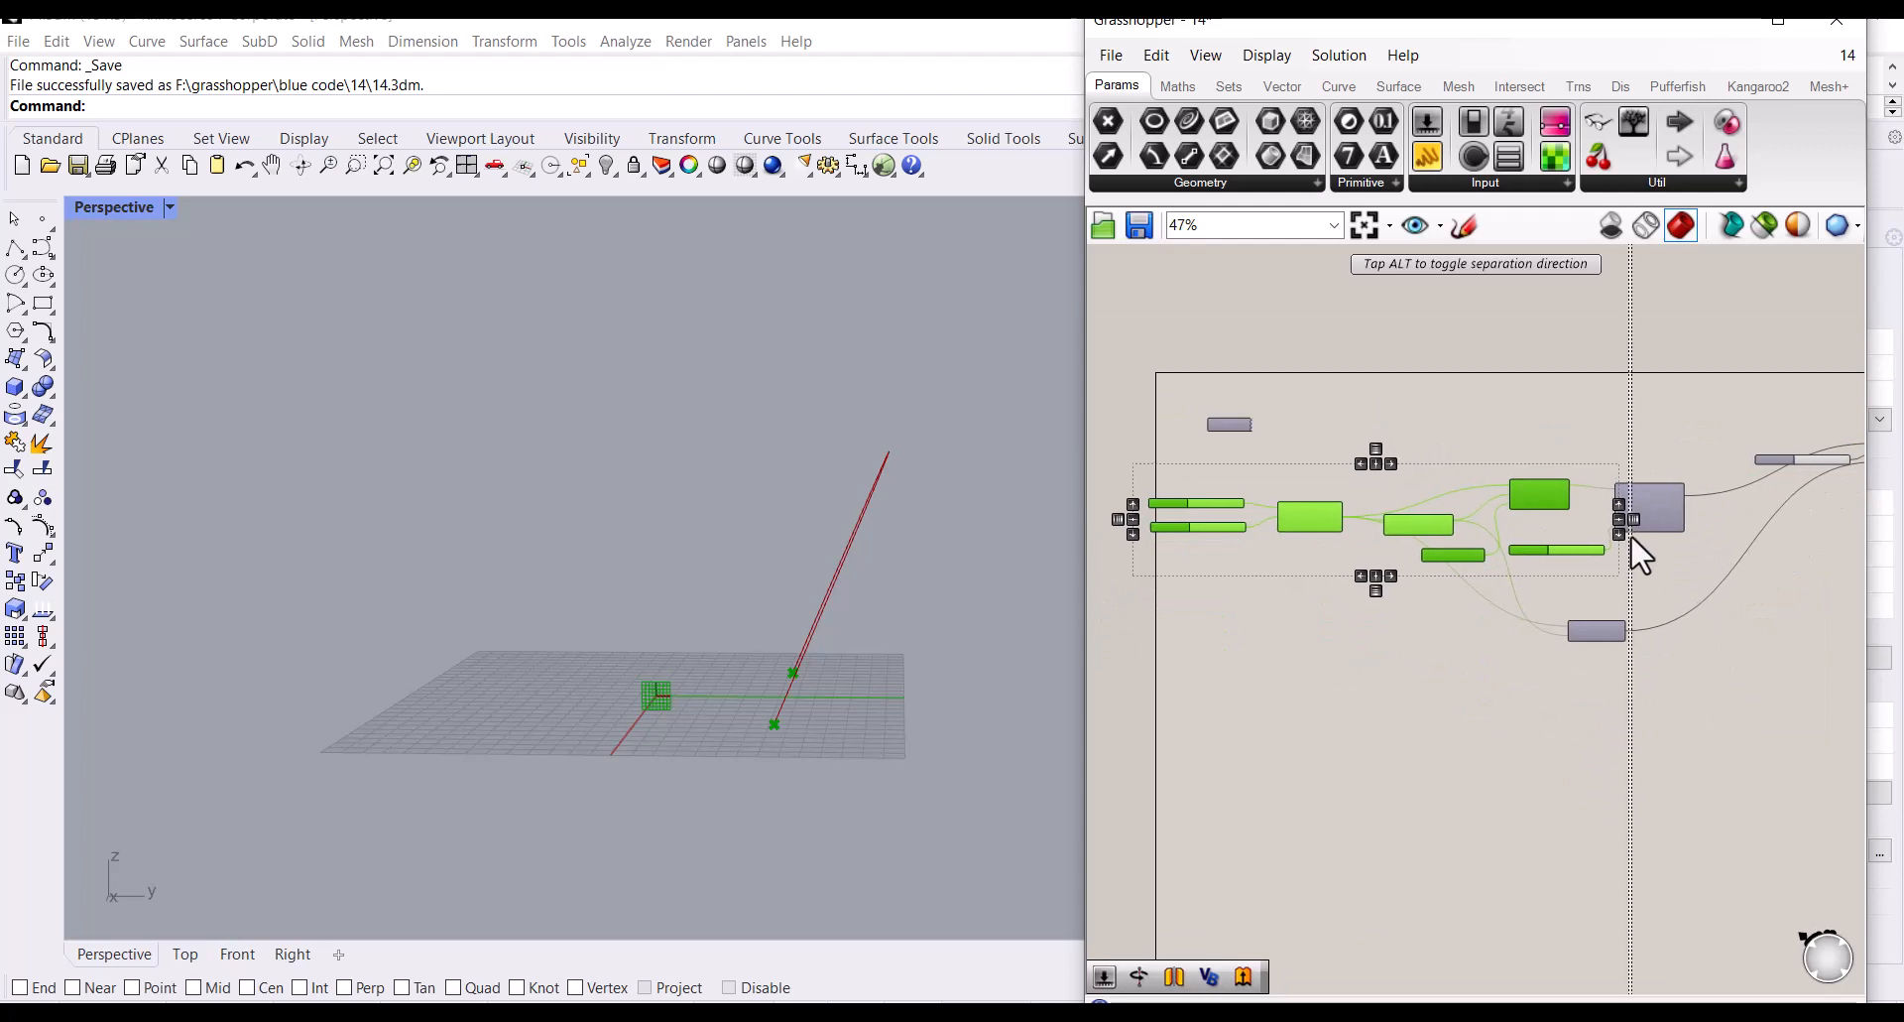
{"action": "left_click", "coordinate": [1649, 506]}
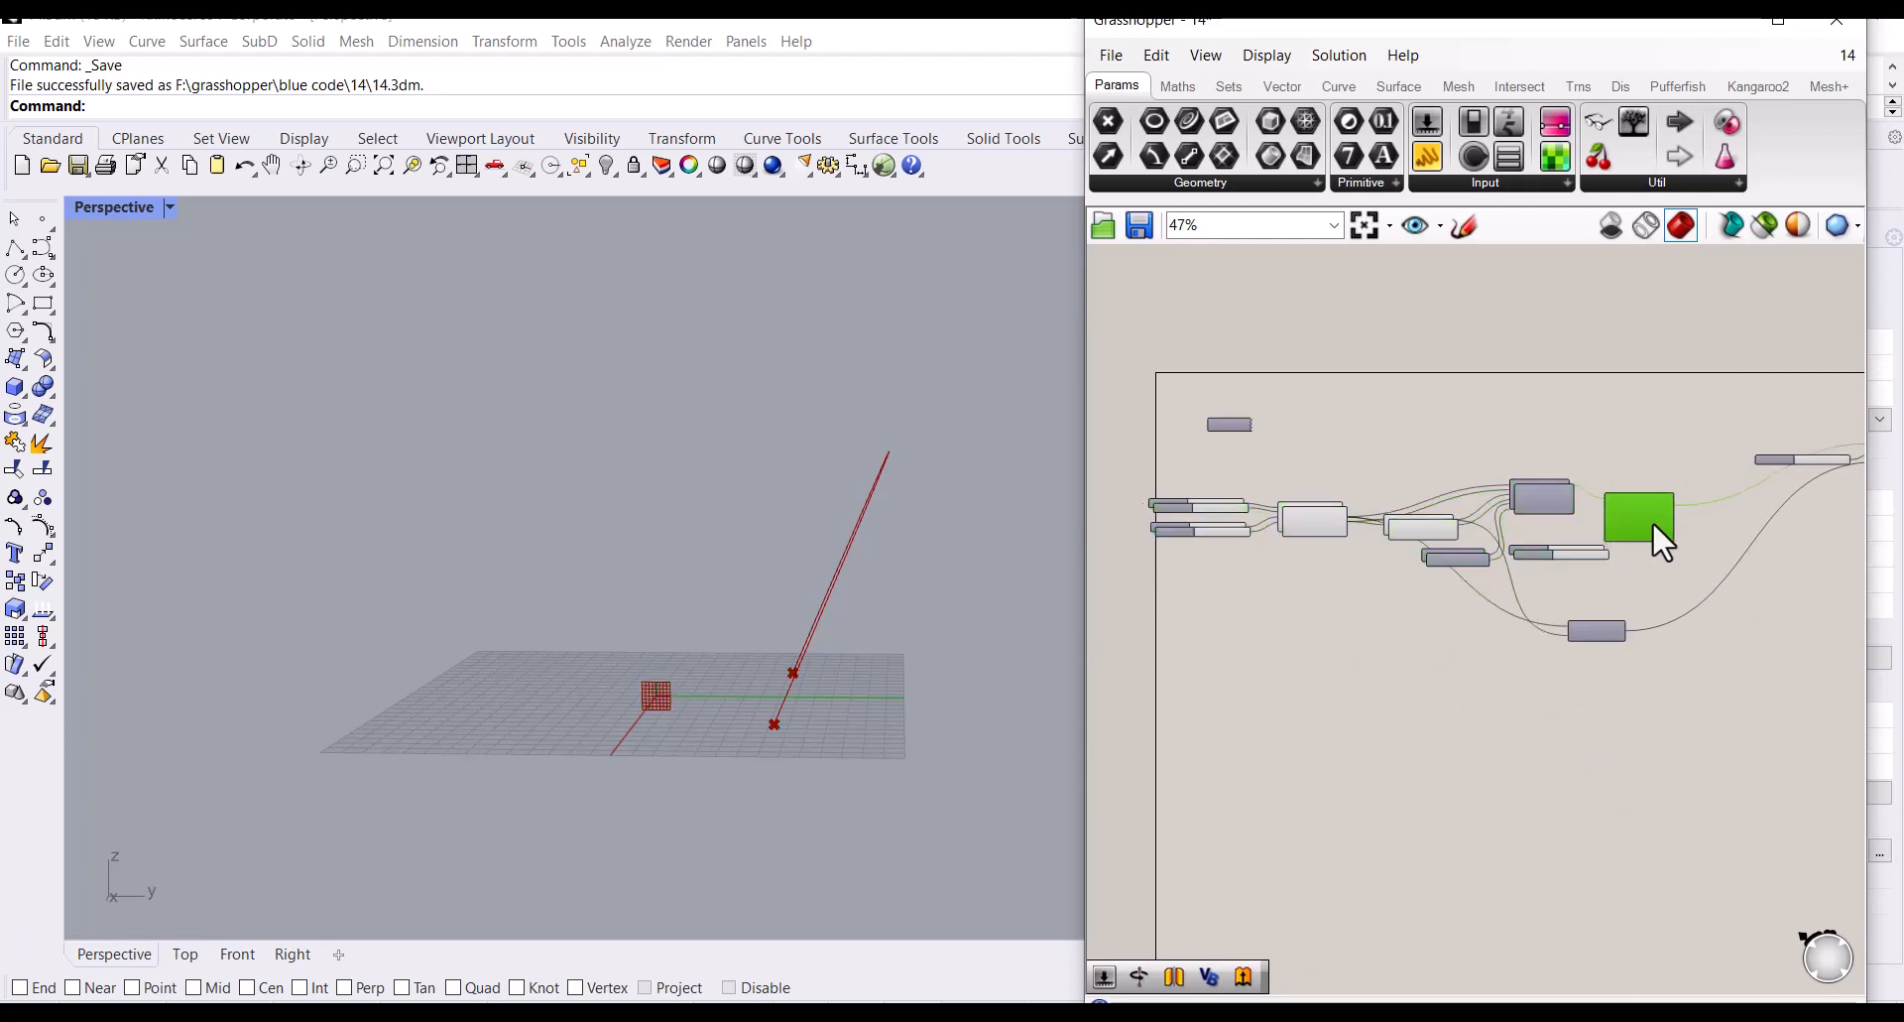
{"action": "type", "text": "Z"}
Step: Duplicate the sliders, Construct Point, Mirror, Unit Z, Arc SED, Scale NU and Line components below the originals
{"action": "left_click_drag", "start_coordinate": [1681, 438], "coordinate": [1170, 684]}
{"action": "scroll", "coordinate": [1537, 579], "scroll_direction": "up", "scroll_amount": 2}
{"action": "left_click_drag", "start_coordinate": [1537, 579], "coordinate": [1513, 845], "text": "alt"}
{"action": "scroll", "coordinate": [1514, 845], "scroll_direction": "down", "scroll_amount": 3}
{"action": "right_click_drag", "start_coordinate": [1359, 806], "coordinate": [1575, 571]}
{"action": "scroll", "coordinate": [1422, 597], "scroll_direction": "up", "scroll_amount": 1}
Step: Replace the copied Construct Point's Y coordinate slider with a narrow panel containing 0, feeding the same input
{"action": "left_click", "coordinate": [1586, 498]}
{"action": "scroll", "coordinate": [1626, 461], "scroll_direction": "down", "scroll_amount": 2}
{"action": "scroll", "coordinate": [1478, 592], "scroll_direction": "up", "scroll_amount": 7}
{"action": "left_click", "coordinate": [1314, 634]}
{"action": "key", "text": "Delete"}
{"action": "double_click", "coordinate": [1329, 635]}
{"action": "type", "text": "pan"}
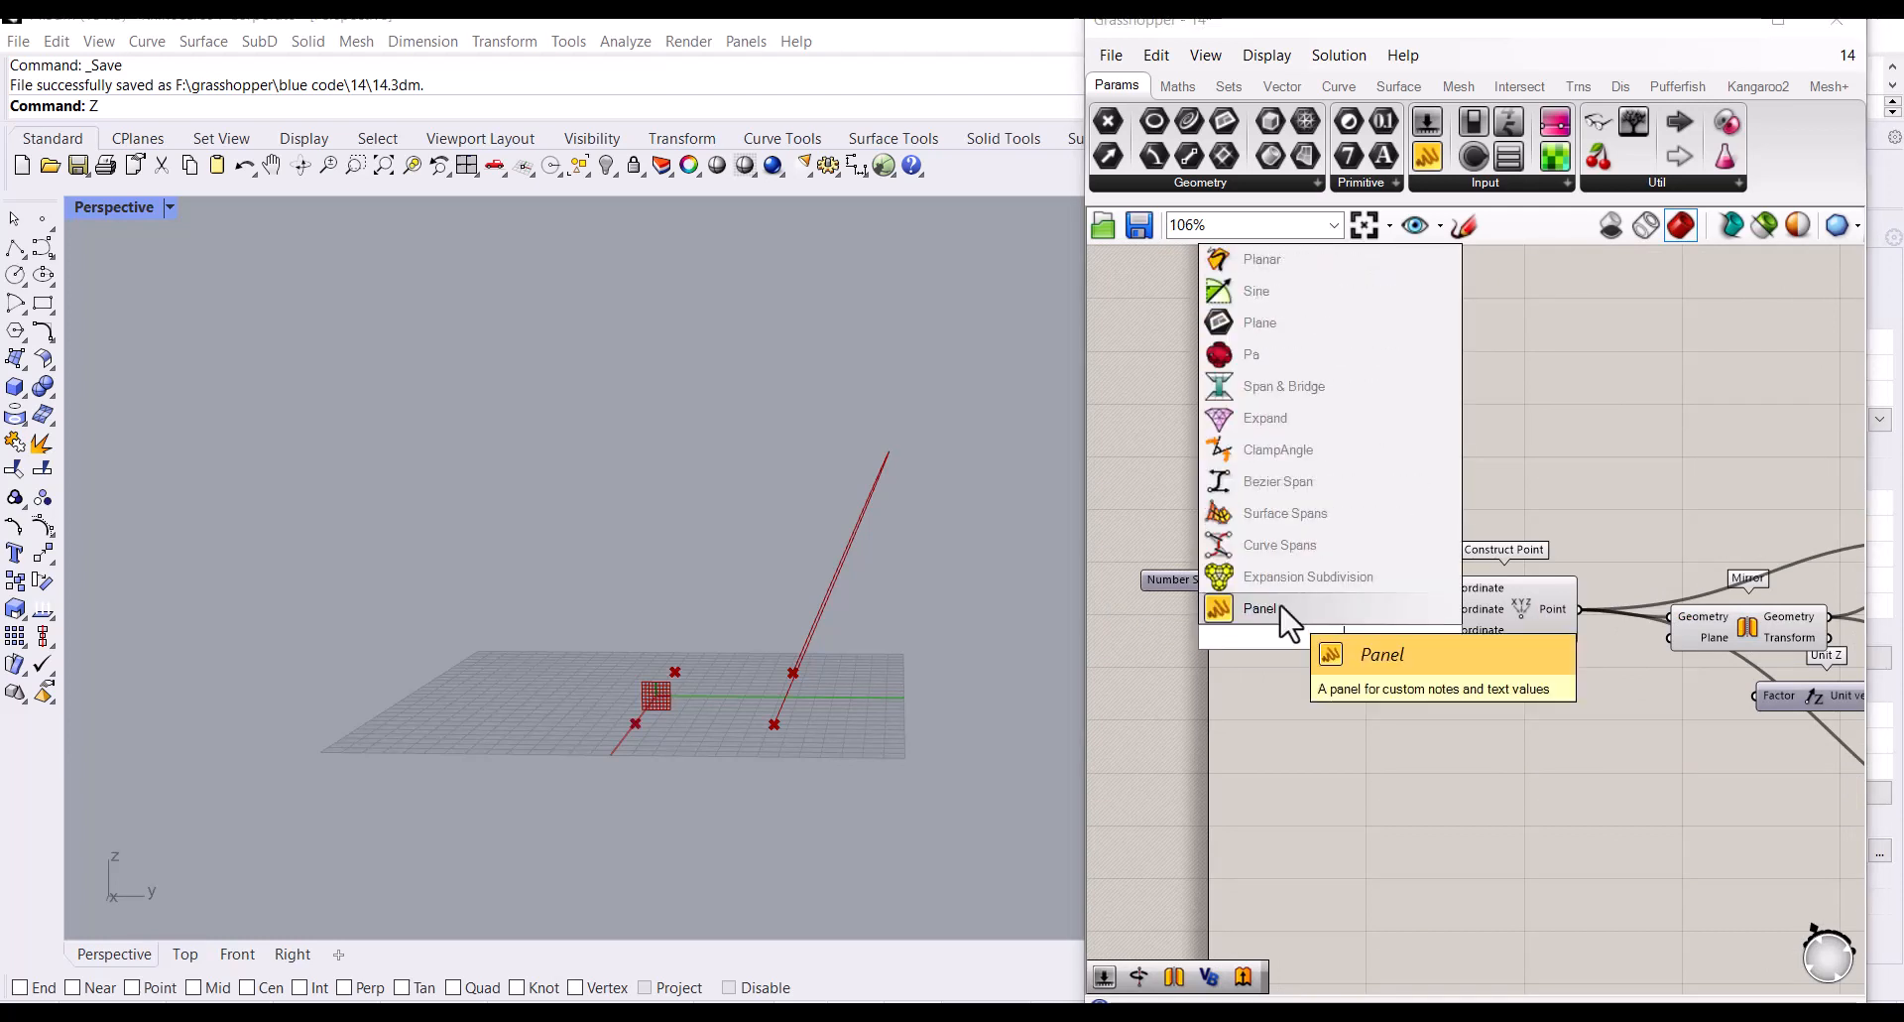
{"action": "left_click", "coordinate": [1281, 608]}
{"action": "double_click", "coordinate": [1305, 651]}
{"action": "type", "text": "0"}
{"action": "left_click", "coordinate": [1331, 558]}
{"action": "left_click_drag", "start_coordinate": [1365, 659], "coordinate": [1278, 672]}
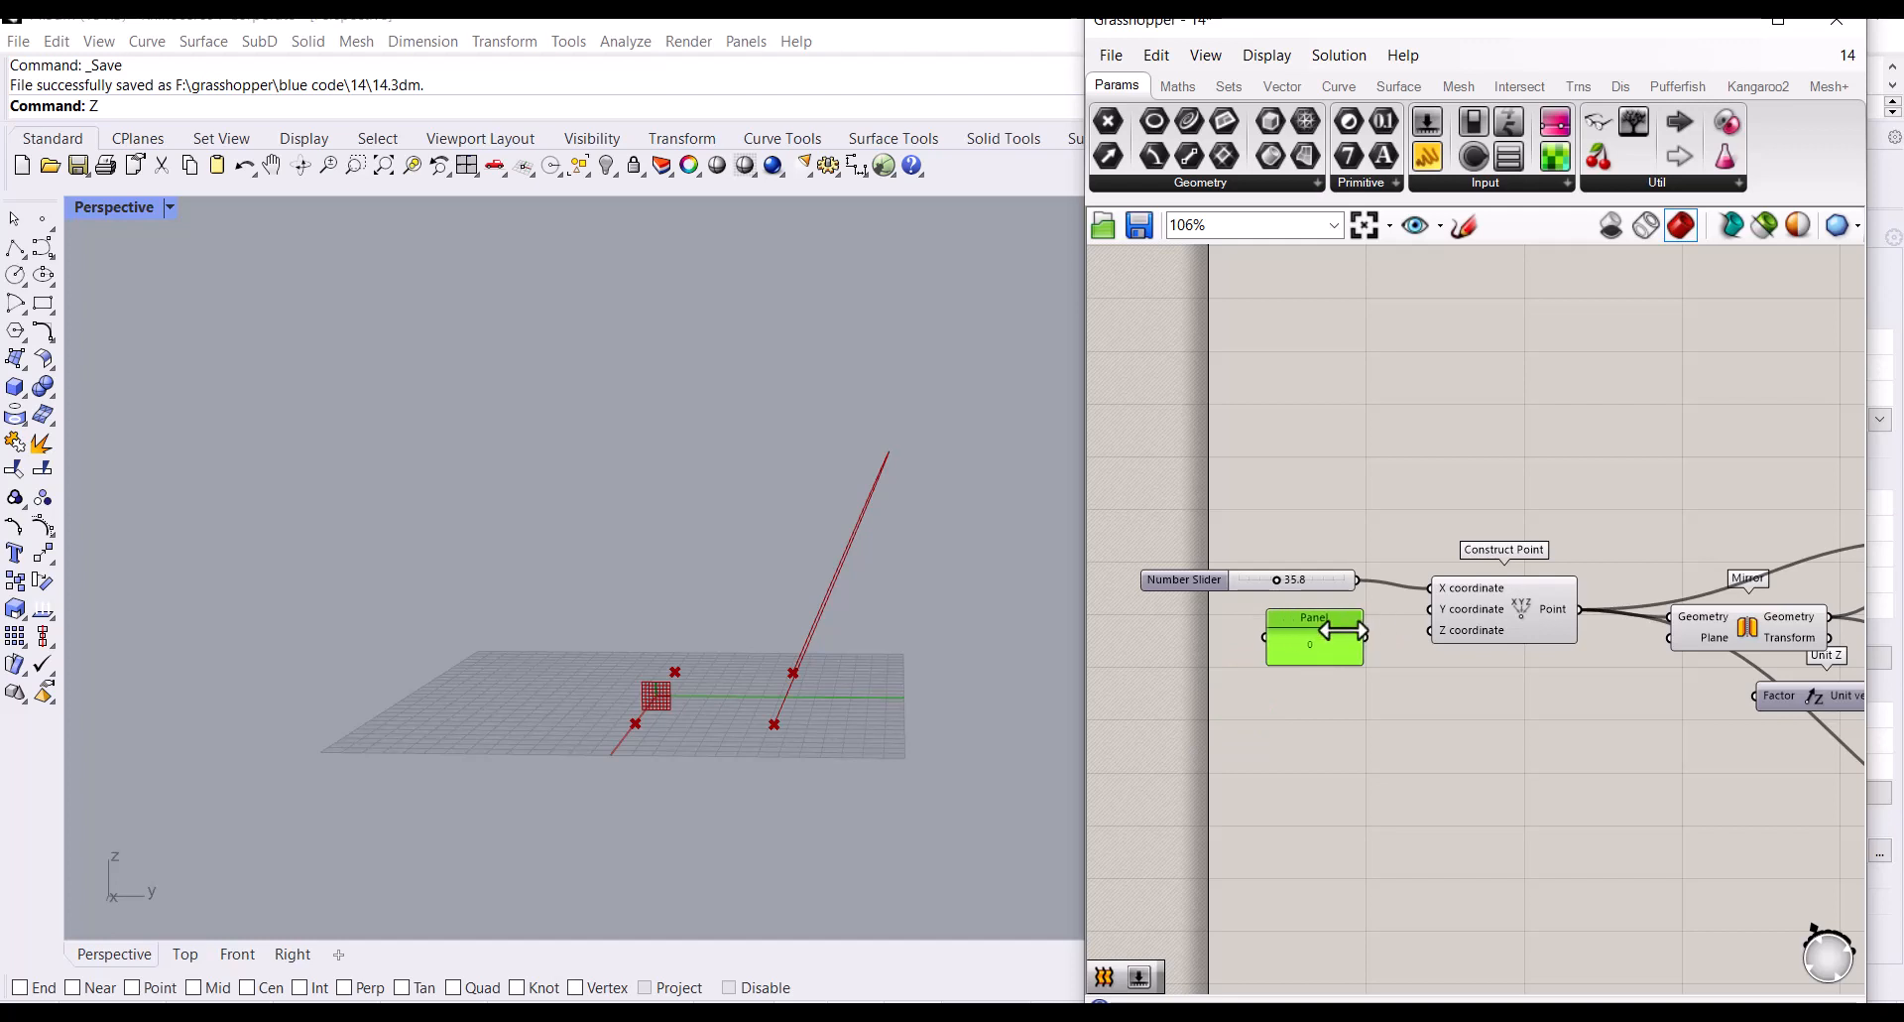
Step: Delete the copied X coordinate slider and connect the original X slider to the copied Construct Point's X coordinate
{"action": "left_click_drag", "start_coordinate": [1352, 573], "coordinate": [1352, 576], "text": "ctrl"}
{"action": "left_click", "coordinate": [1319, 580]}
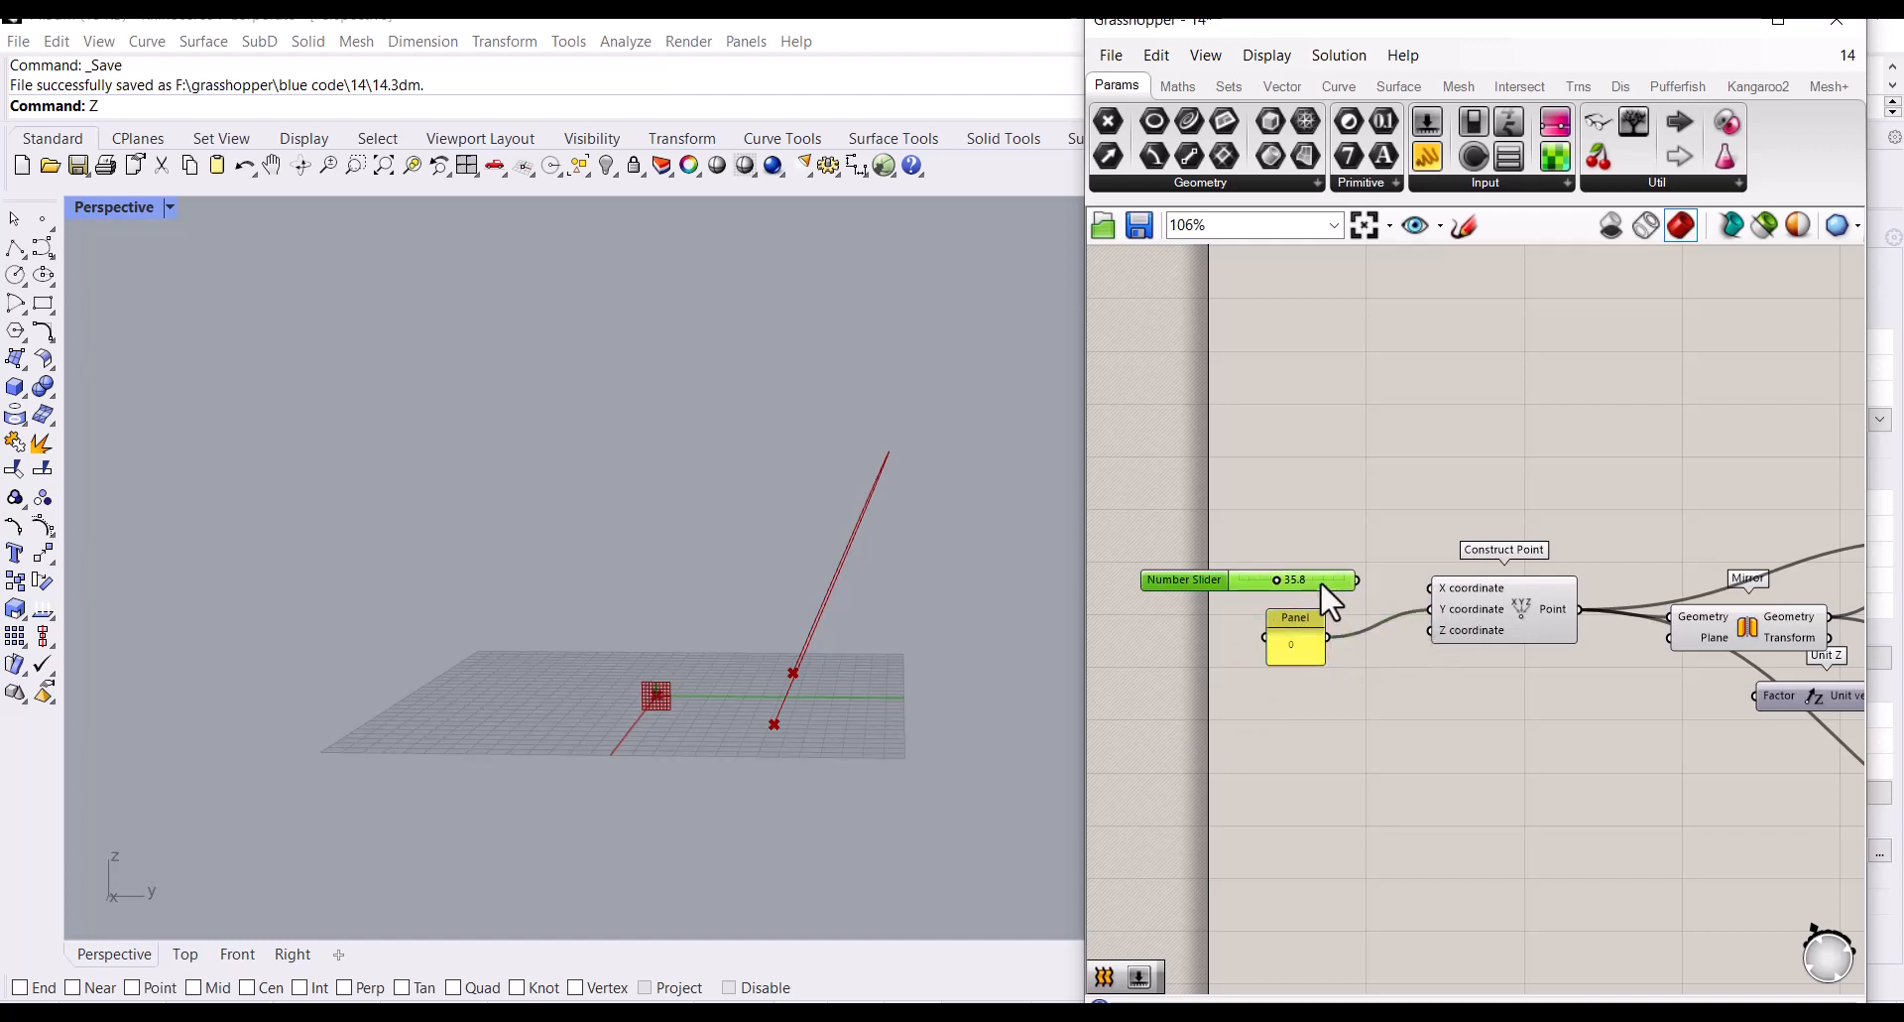
{"action": "key", "text": "Delete"}
{"action": "scroll", "coordinate": [1307, 765], "scroll_direction": "down", "scroll_amount": 5}
{"action": "scroll", "coordinate": [1334, 652], "scroll_direction": "up", "scroll_amount": 3}
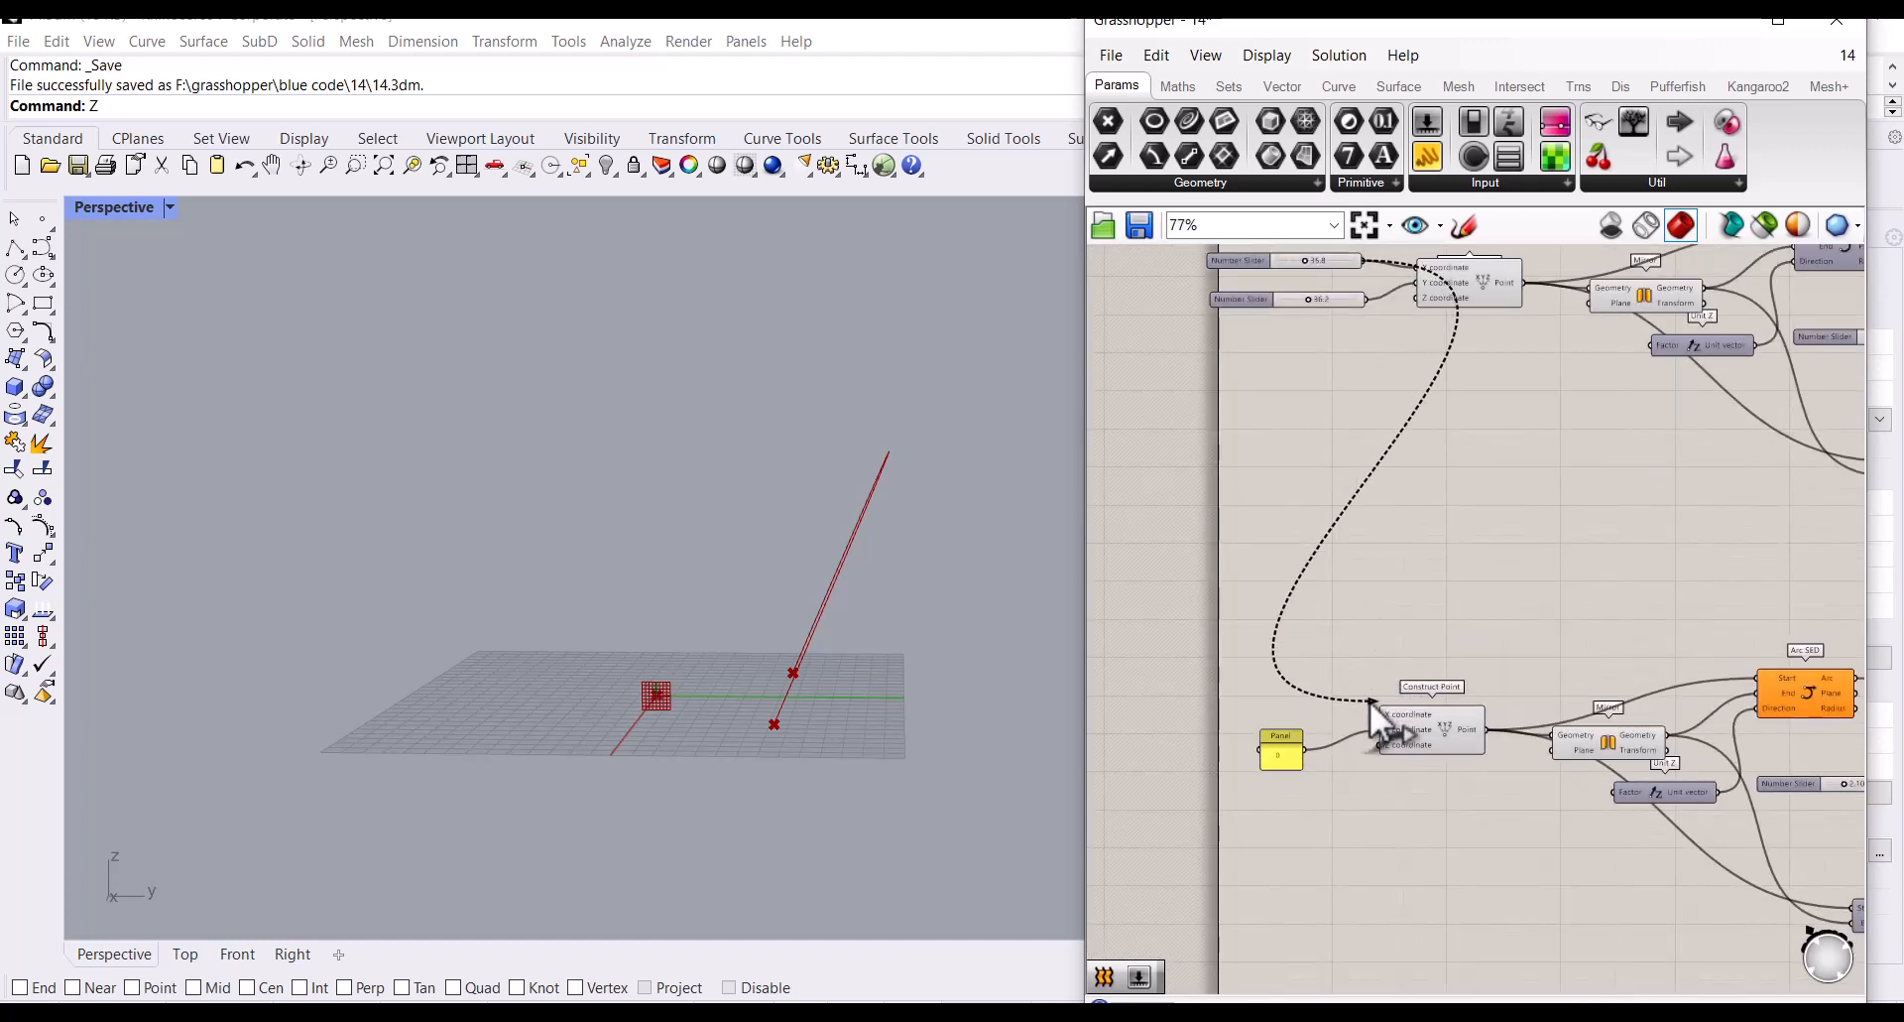
{"action": "left_click_drag", "start_coordinate": [1370, 700], "coordinate": [1372, 707]}
Step: Turn on the preview of the copied Scale NU component
{"action": "right_click_drag", "start_coordinate": [739, 732], "coordinate": [661, 766]}
{"action": "scroll", "coordinate": [1256, 550], "scroll_direction": "down", "scroll_amount": 5}
{"action": "scroll", "coordinate": [1586, 621], "scroll_direction": "up", "scroll_amount": 4}
{"action": "left_click", "coordinate": [1586, 621]}
{"action": "key", "text": "ctrl+q"}
{"action": "left_click", "coordinate": [1686, 599]}
Step: Set the copied Scale Z slider to 0.78 and connect a new number slider set to 1.25 to the copied Scale NU's Scale X input
{"action": "scroll", "coordinate": [1531, 646], "scroll_direction": "up", "scroll_amount": 3}
{"action": "left_click_drag", "start_coordinate": [1555, 601], "coordinate": [1684, 601]}
{"action": "left_click_drag", "start_coordinate": [1429, 682], "coordinate": [1520, 660]}
{"action": "scroll", "coordinate": [1551, 604], "scroll_direction": "up", "scroll_amount": 2}
{"action": "double_click", "coordinate": [1541, 596]}
{"action": "left_click", "coordinate": [1708, 580]}
{"action": "double_click", "coordinate": [1482, 593]}
{"action": "type", "text": "1.25"}
{"action": "key", "text": "Return"}
{"action": "left_click_drag", "start_coordinate": [1549, 590], "coordinate": [1653, 585]}
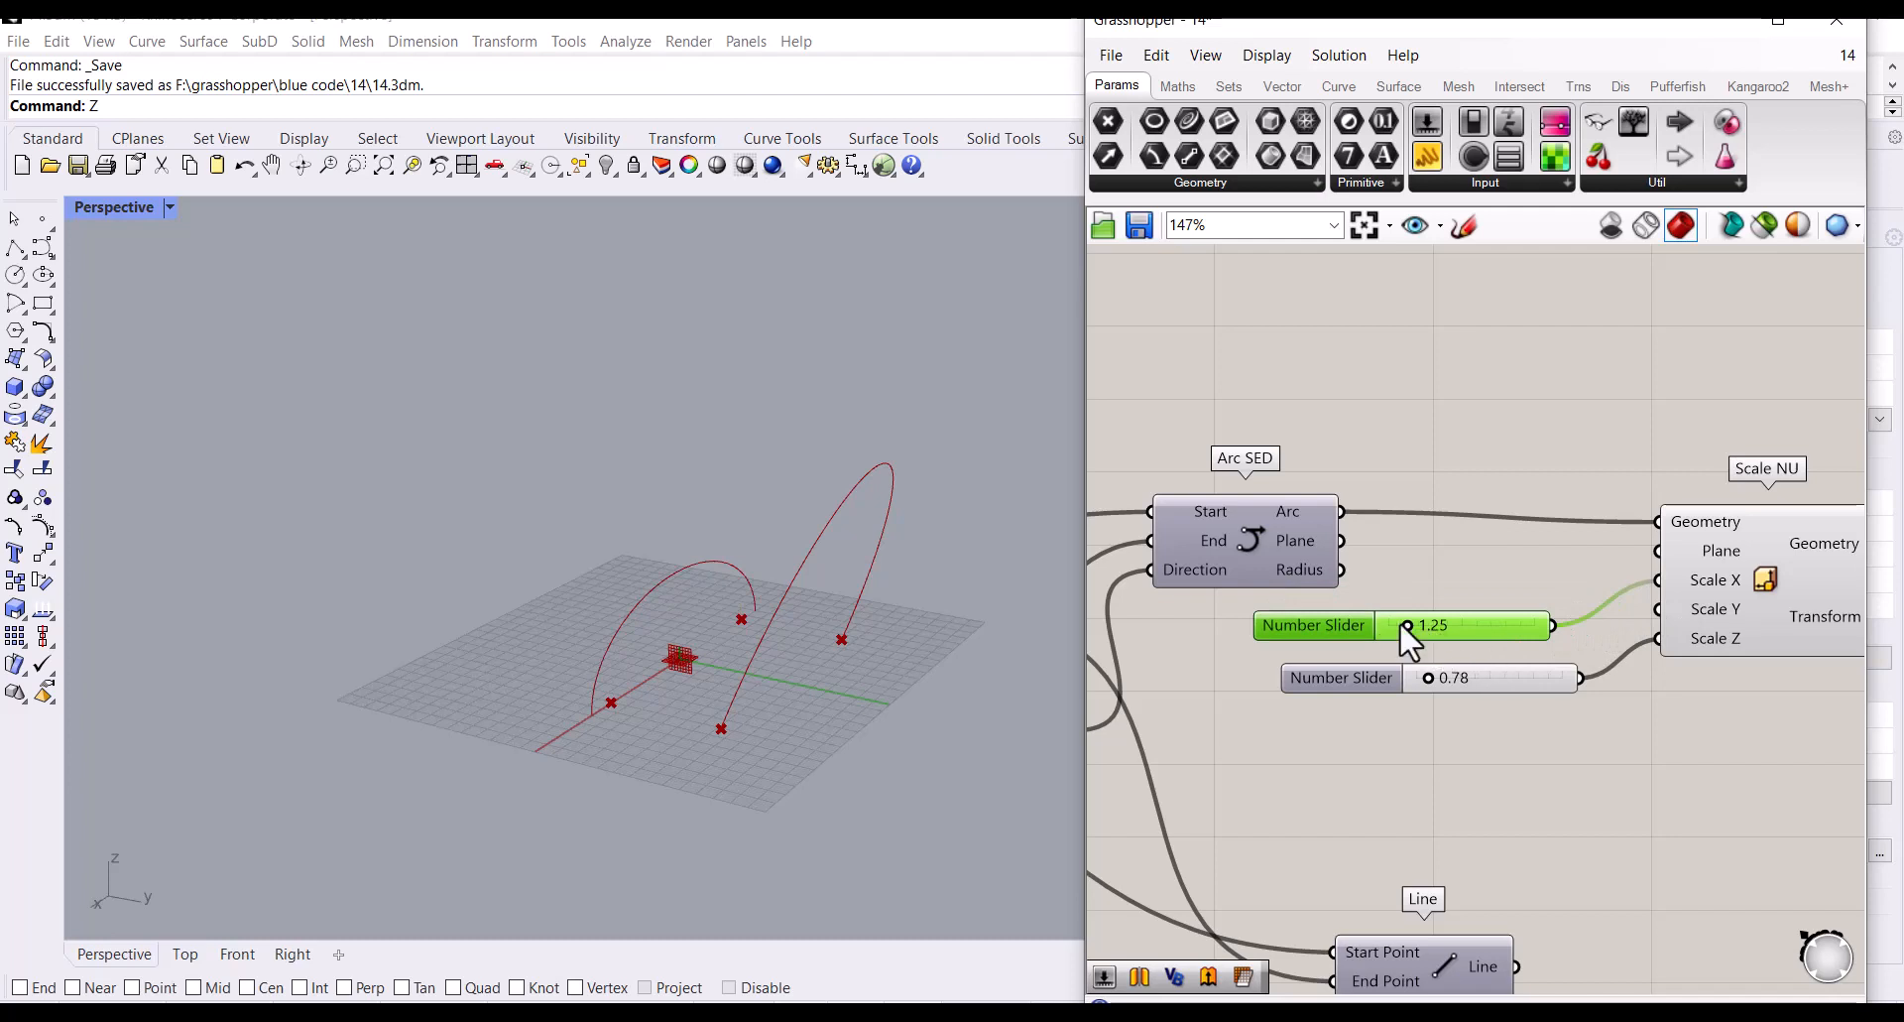
Step: Examine the small middle arc beside the tilted arc, along with both branches of the definition
{"action": "left_click", "coordinate": [1485, 556]}
{"action": "scroll", "coordinate": [1388, 599], "scroll_direction": "down", "scroll_amount": 5}
{"action": "scroll", "coordinate": [707, 649], "scroll_direction": "up", "scroll_amount": 5}
{"action": "scroll", "coordinate": [639, 683], "scroll_direction": "down", "scroll_amount": 4}
{"action": "right_click_drag", "start_coordinate": [700, 674], "coordinate": [865, 638]}
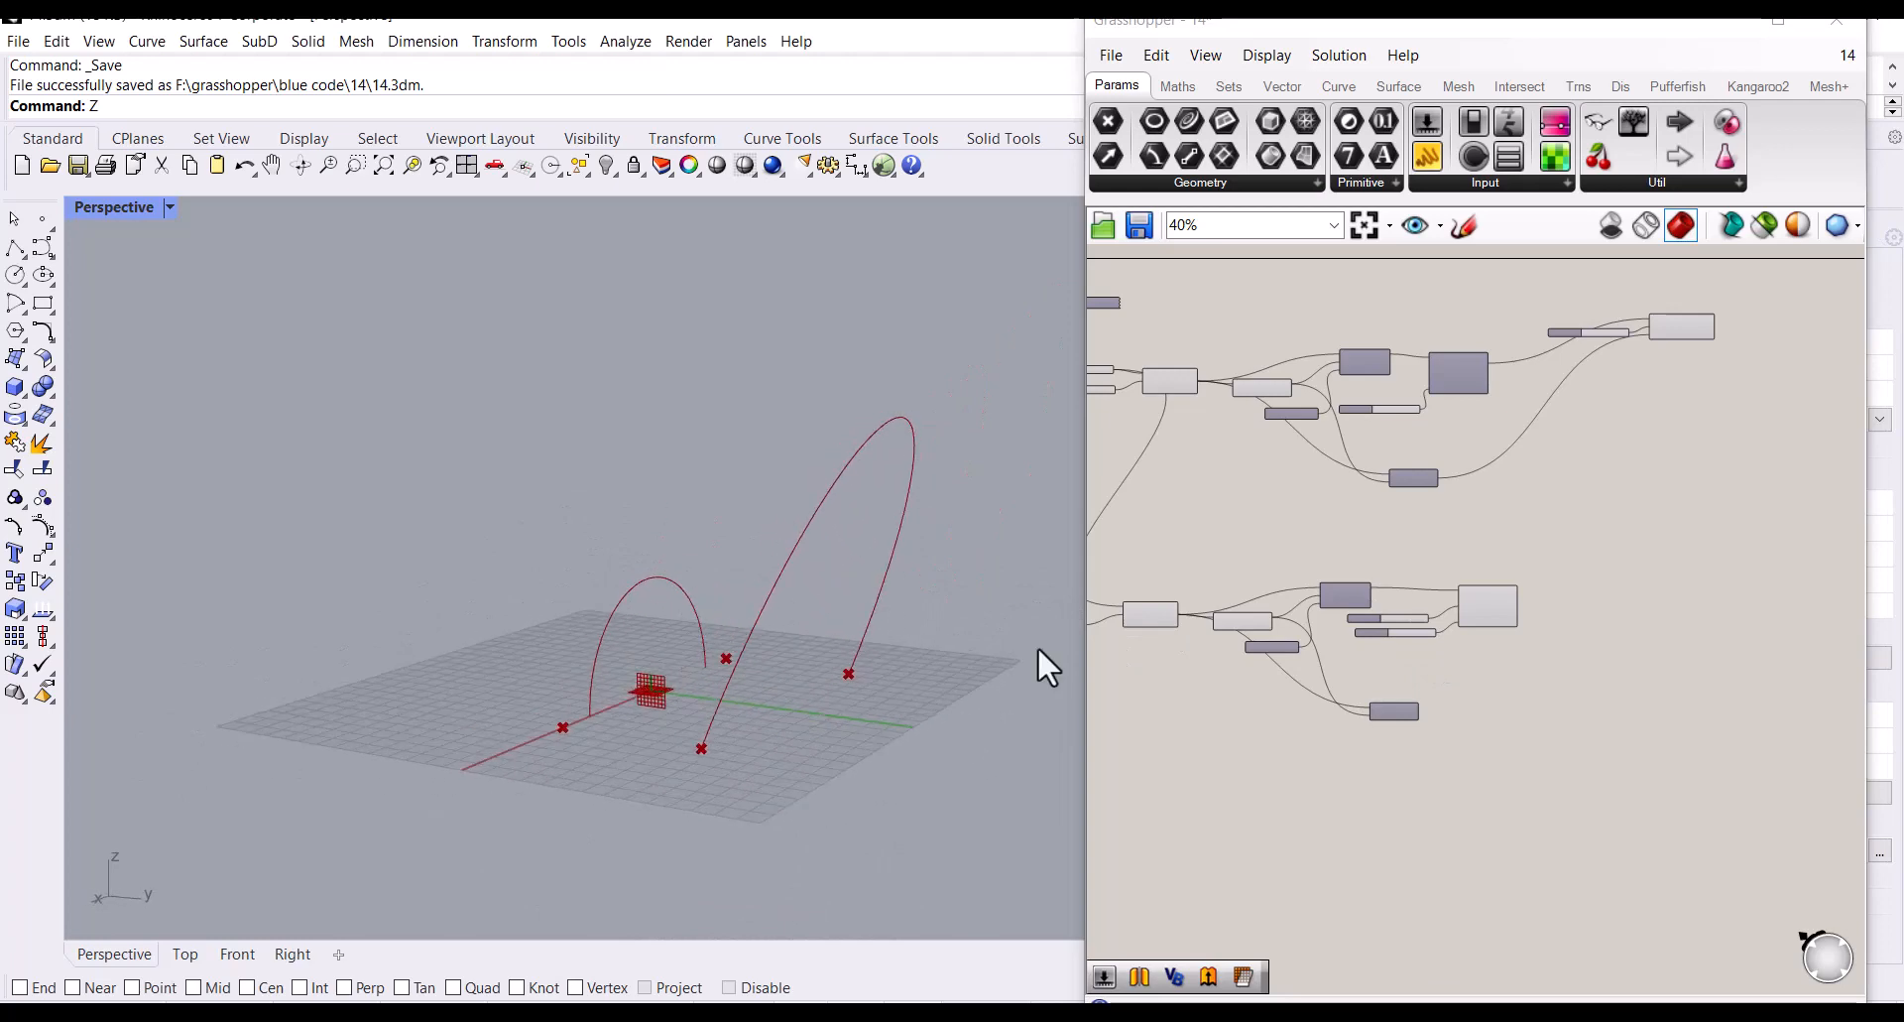
{"action": "scroll", "coordinate": [1507, 645], "scroll_direction": "up", "scroll_amount": 2}
{"action": "scroll", "coordinate": [1381, 659], "scroll_direction": "down", "scroll_amount": 5}
{"action": "scroll", "coordinate": [1607, 486], "scroll_direction": "up", "scroll_amount": 8}
{"action": "scroll", "coordinate": [1438, 432], "scroll_direction": "down", "scroll_amount": 1}
{"action": "scroll", "coordinate": [1438, 432], "scroll_direction": "down", "scroll_amount": 2}
Step: Add a Mirror component after Rotate Axis and connect the rotated geometry to its Geometry input
{"action": "left_click", "coordinate": [1446, 427]}
{"action": "left_click", "coordinate": [1591, 450]}
{"action": "double_click", "coordinate": [1591, 451]}
{"action": "type", "text": "mi"}
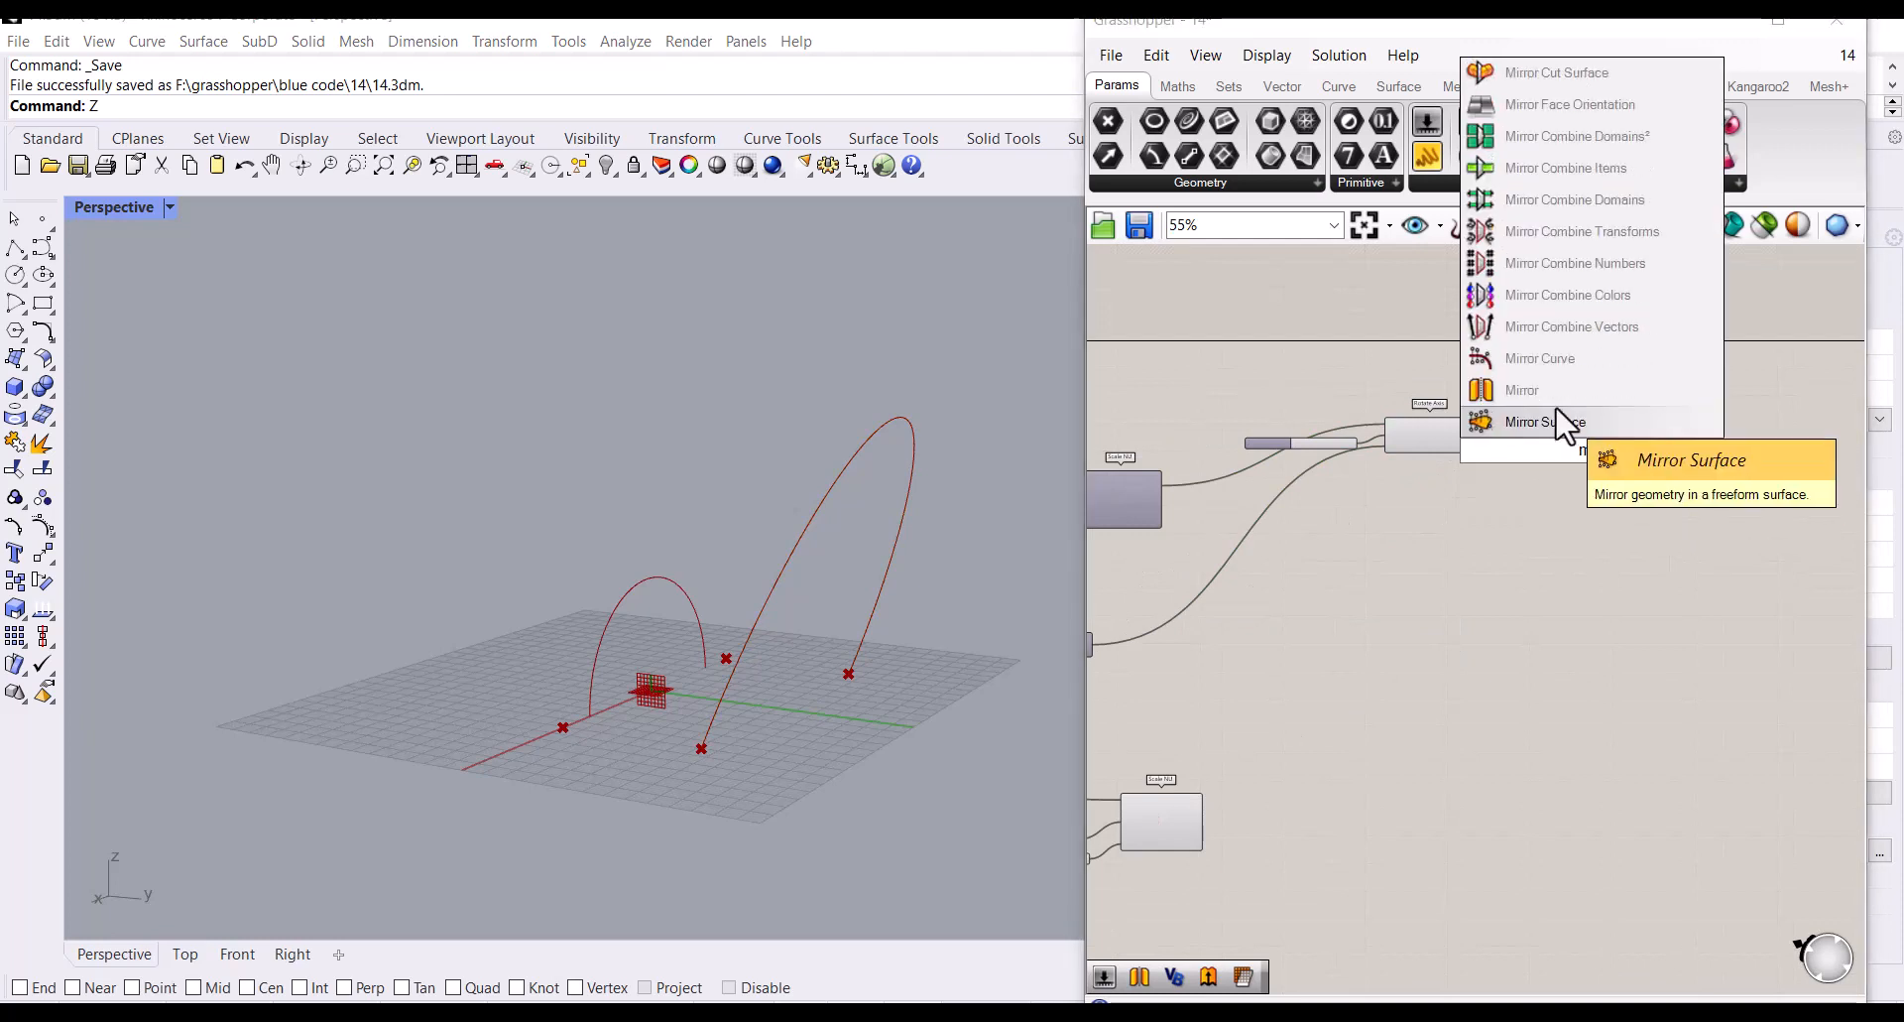
{"action": "left_click", "coordinate": [1574, 429]}
{"action": "scroll", "coordinate": [1448, 429], "scroll_direction": "up", "scroll_amount": 5}
{"action": "left_click_drag", "start_coordinate": [1752, 496], "coordinate": [1664, 455]}
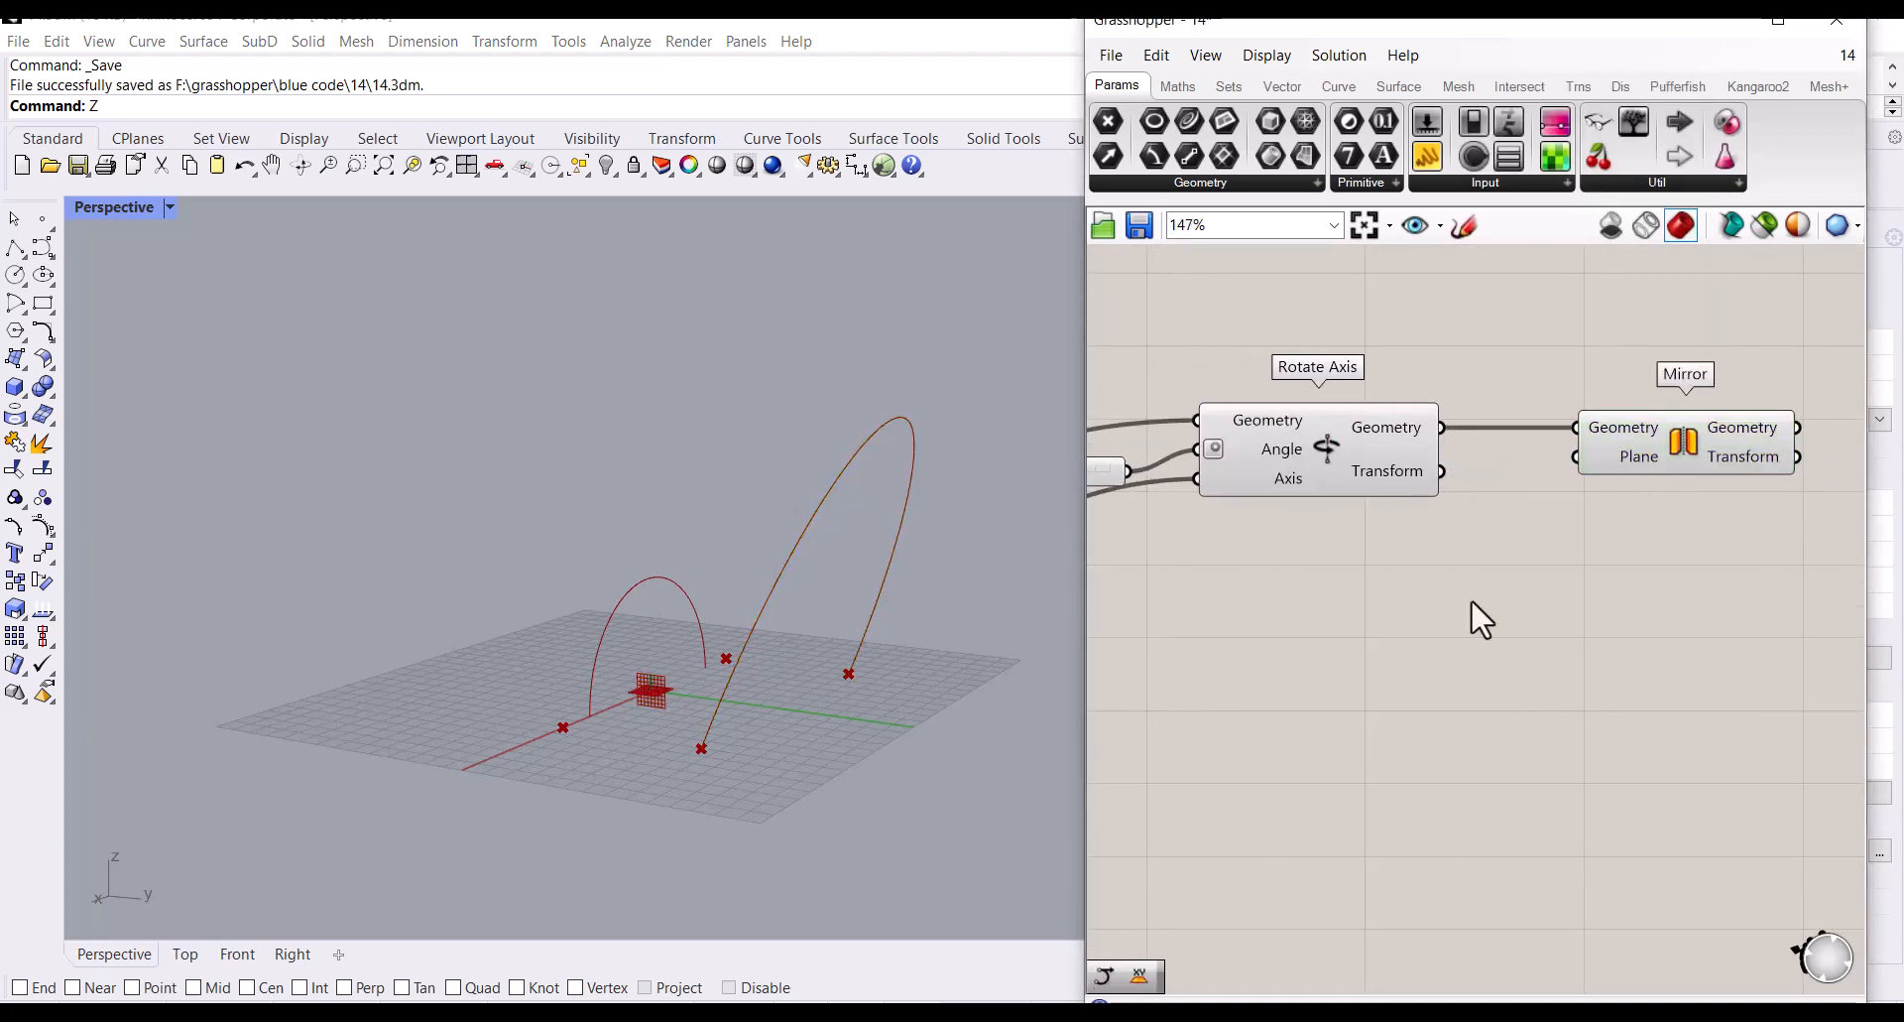
Step: Add an XZ Plane component and connect it to the new Mirror's Plane input
{"action": "double_click", "coordinate": [1472, 598]}
{"action": "type", "text": "xz"}
{"action": "left_click", "coordinate": [1446, 574]}
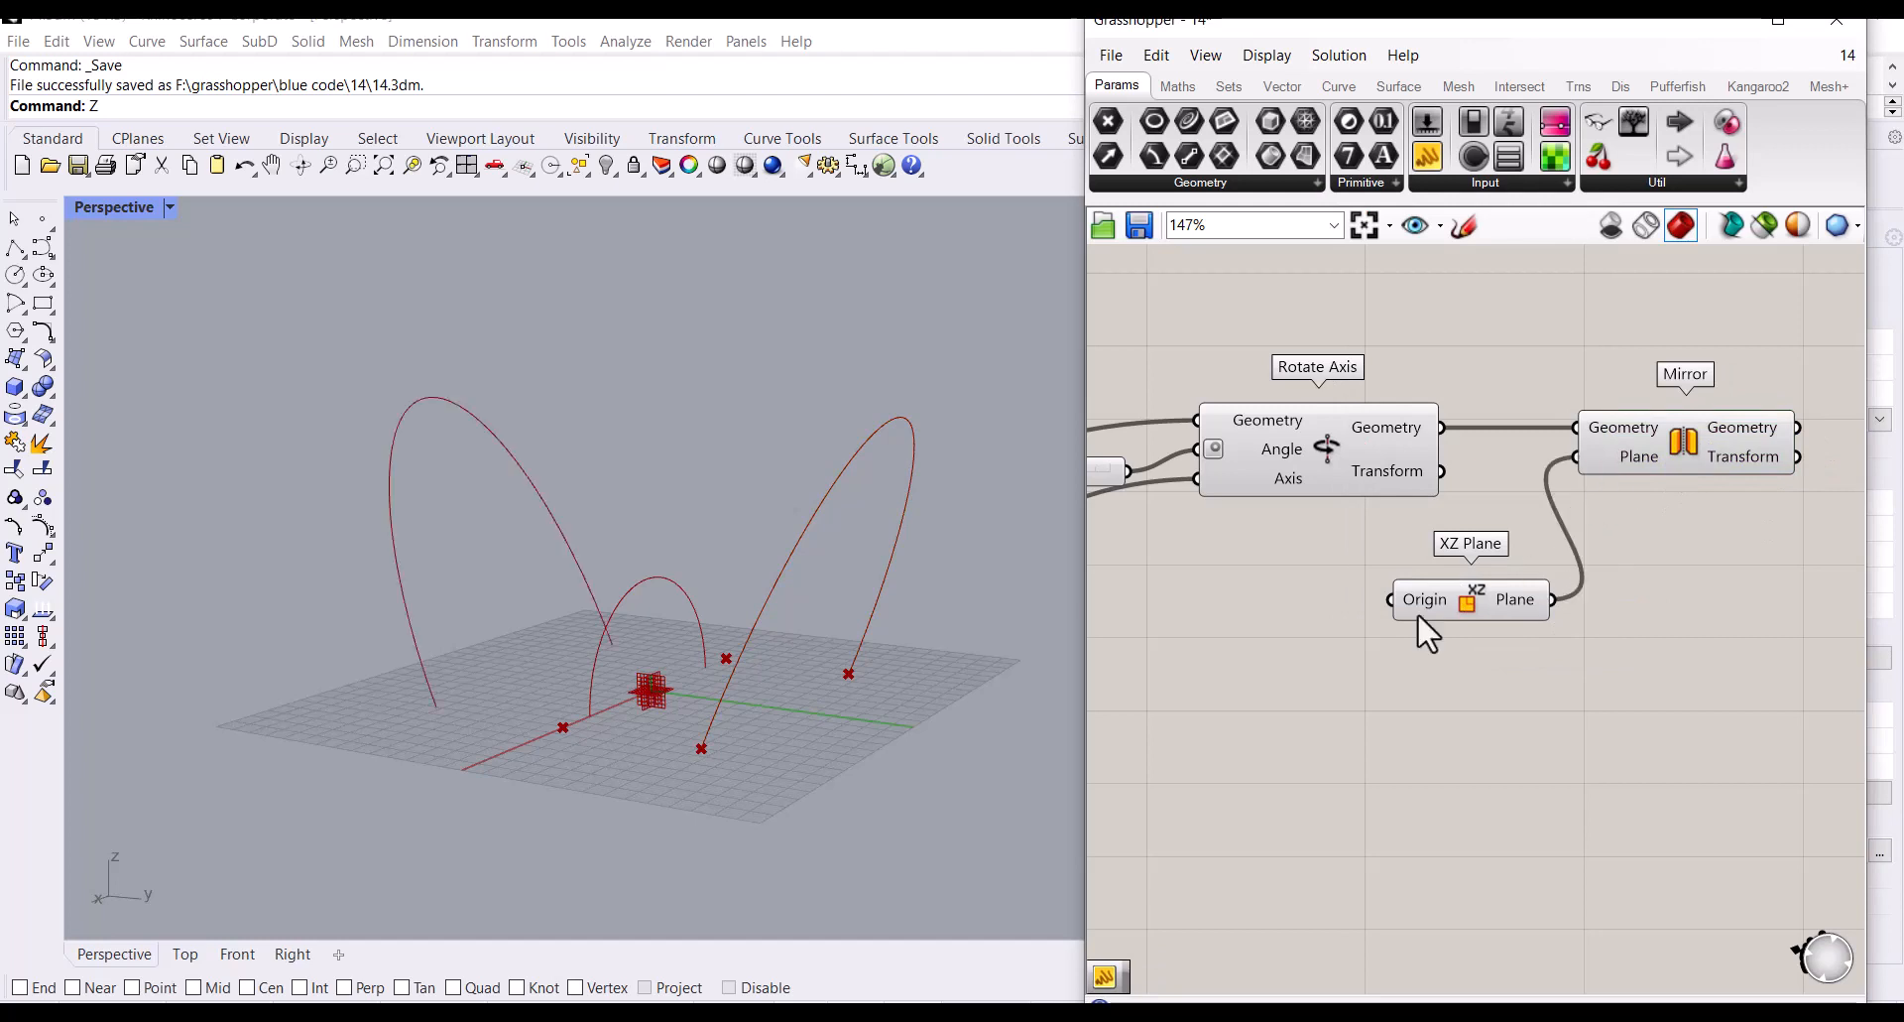
Step: Increase the original Construct Point's Y coordinate slider to move the tilted arcs farther from the centre
{"action": "scroll", "coordinate": [633, 668], "scroll_direction": "down", "scroll_amount": 2}
{"action": "right_click_drag", "start_coordinate": [633, 667], "coordinate": [714, 638]}
{"action": "scroll", "coordinate": [1837, 501], "scroll_direction": "down", "scroll_amount": 1}
{"action": "scroll", "coordinate": [1502, 506], "scroll_direction": "down", "scroll_amount": 4}
{"action": "scroll", "coordinate": [1420, 513], "scroll_direction": "up", "scroll_amount": 6}
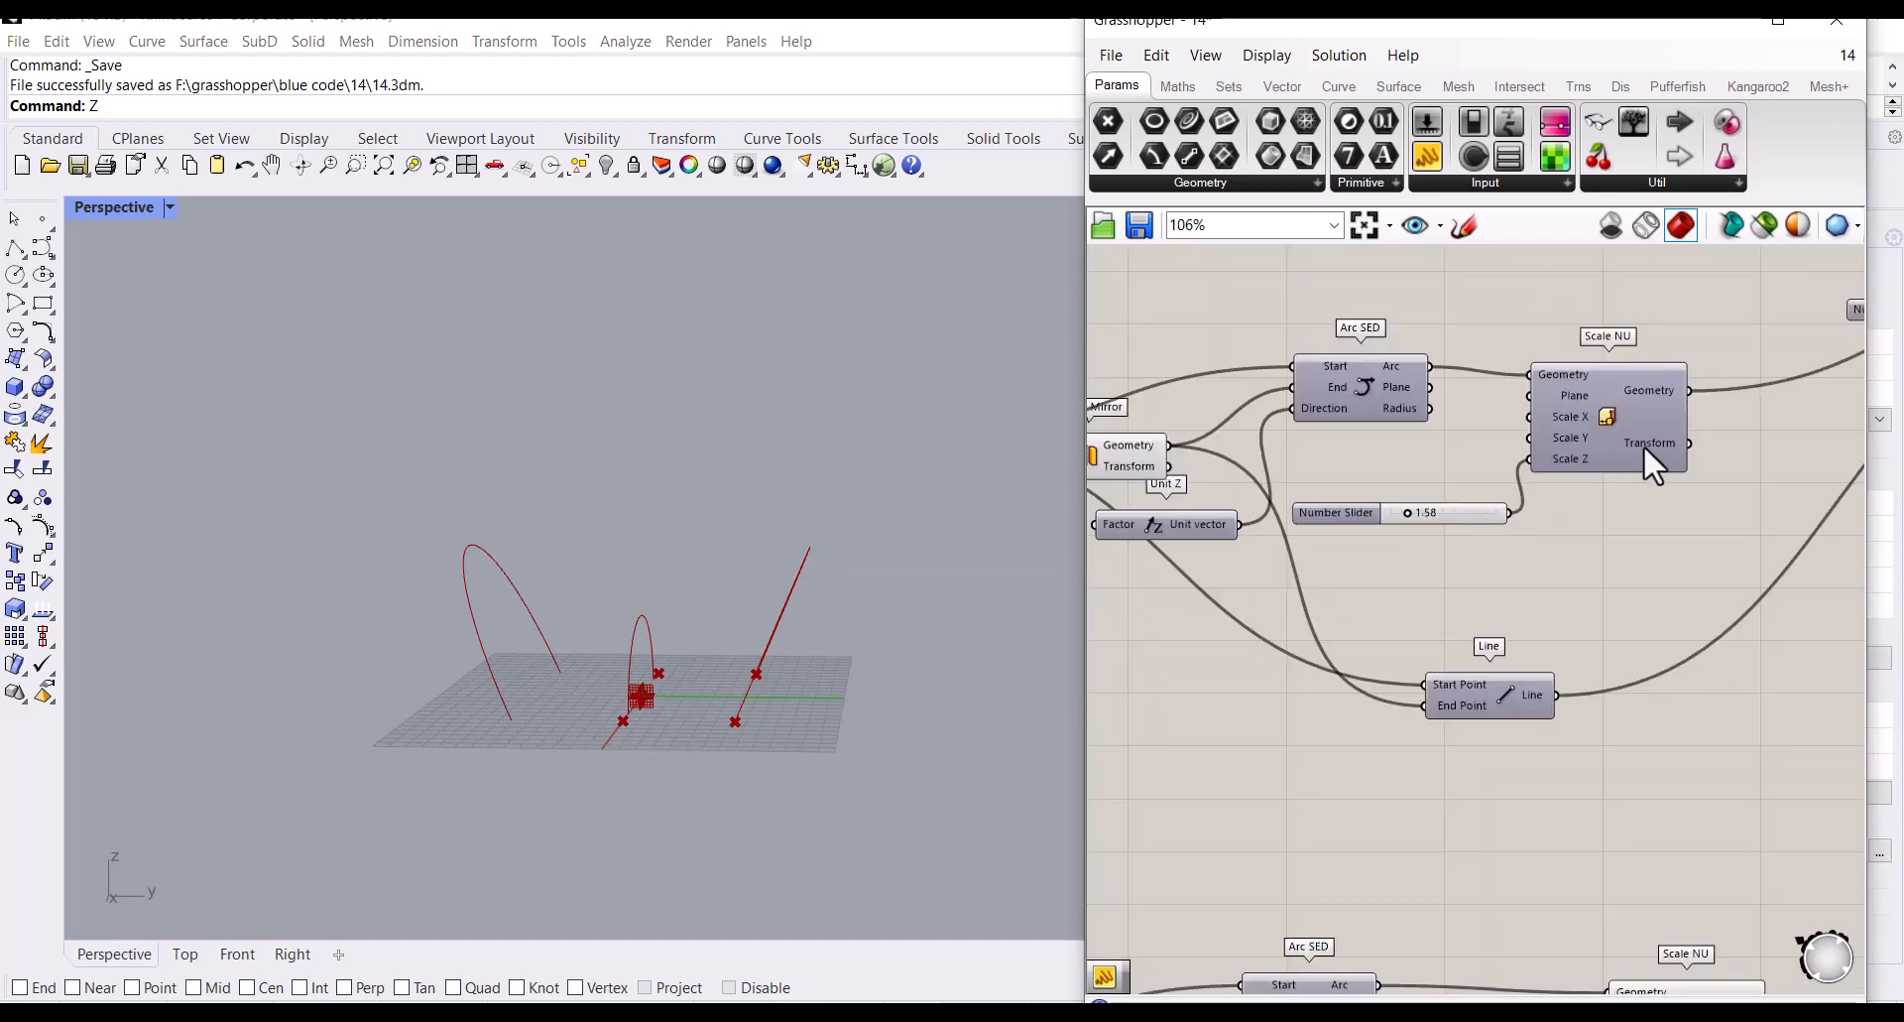
{"action": "scroll", "coordinate": [1644, 445], "scroll_direction": "down", "scroll_amount": 3}
{"action": "right_click_drag", "start_coordinate": [1103, 424], "coordinate": [1455, 431]}
{"action": "scroll", "coordinate": [1455, 430], "scroll_direction": "up", "scroll_amount": 4}
{"action": "left_click_drag", "start_coordinate": [1315, 500], "coordinate": [1333, 500]}
{"action": "right_click_drag", "start_coordinate": [812, 671], "coordinate": [774, 668]}
{"action": "scroll", "coordinate": [1270, 527], "scroll_direction": "down", "scroll_amount": 4}
Step: Select all components of the definition and turn off their previews
{"action": "right_click_drag", "start_coordinate": [1270, 528], "coordinate": [1726, 476]}
{"action": "scroll", "coordinate": [1721, 462], "scroll_direction": "down", "scroll_amount": 5}
{"action": "left_click_drag", "start_coordinate": [1736, 351], "coordinate": [1178, 669]}
{"action": "scroll", "coordinate": [1538, 438], "scroll_direction": "up", "scroll_amount": 8}
{"action": "middle_click", "coordinate": [1541, 432]}
{"action": "left_click", "coordinate": [1615, 367]}
Step: Turn the previews of the final Mirror and the copied Scale NU components back on
{"action": "left_click", "coordinate": [1551, 449]}
{"action": "key", "text": "ctrl+q"}
{"action": "left_click", "coordinate": [1674, 353]}
{"action": "scroll", "coordinate": [1674, 353], "scroll_direction": "down", "scroll_amount": 4}
{"action": "scroll", "coordinate": [1248, 740], "scroll_direction": "up", "scroll_amount": 2}
{"action": "left_click", "coordinate": [1228, 779]}
{"action": "key", "text": "ctrl+q"}
{"action": "left_click", "coordinate": [1626, 557]}
Step: Turn on the preview of the original Scale NU component
{"action": "scroll", "coordinate": [1636, 547], "scroll_direction": "down", "scroll_amount": 3}
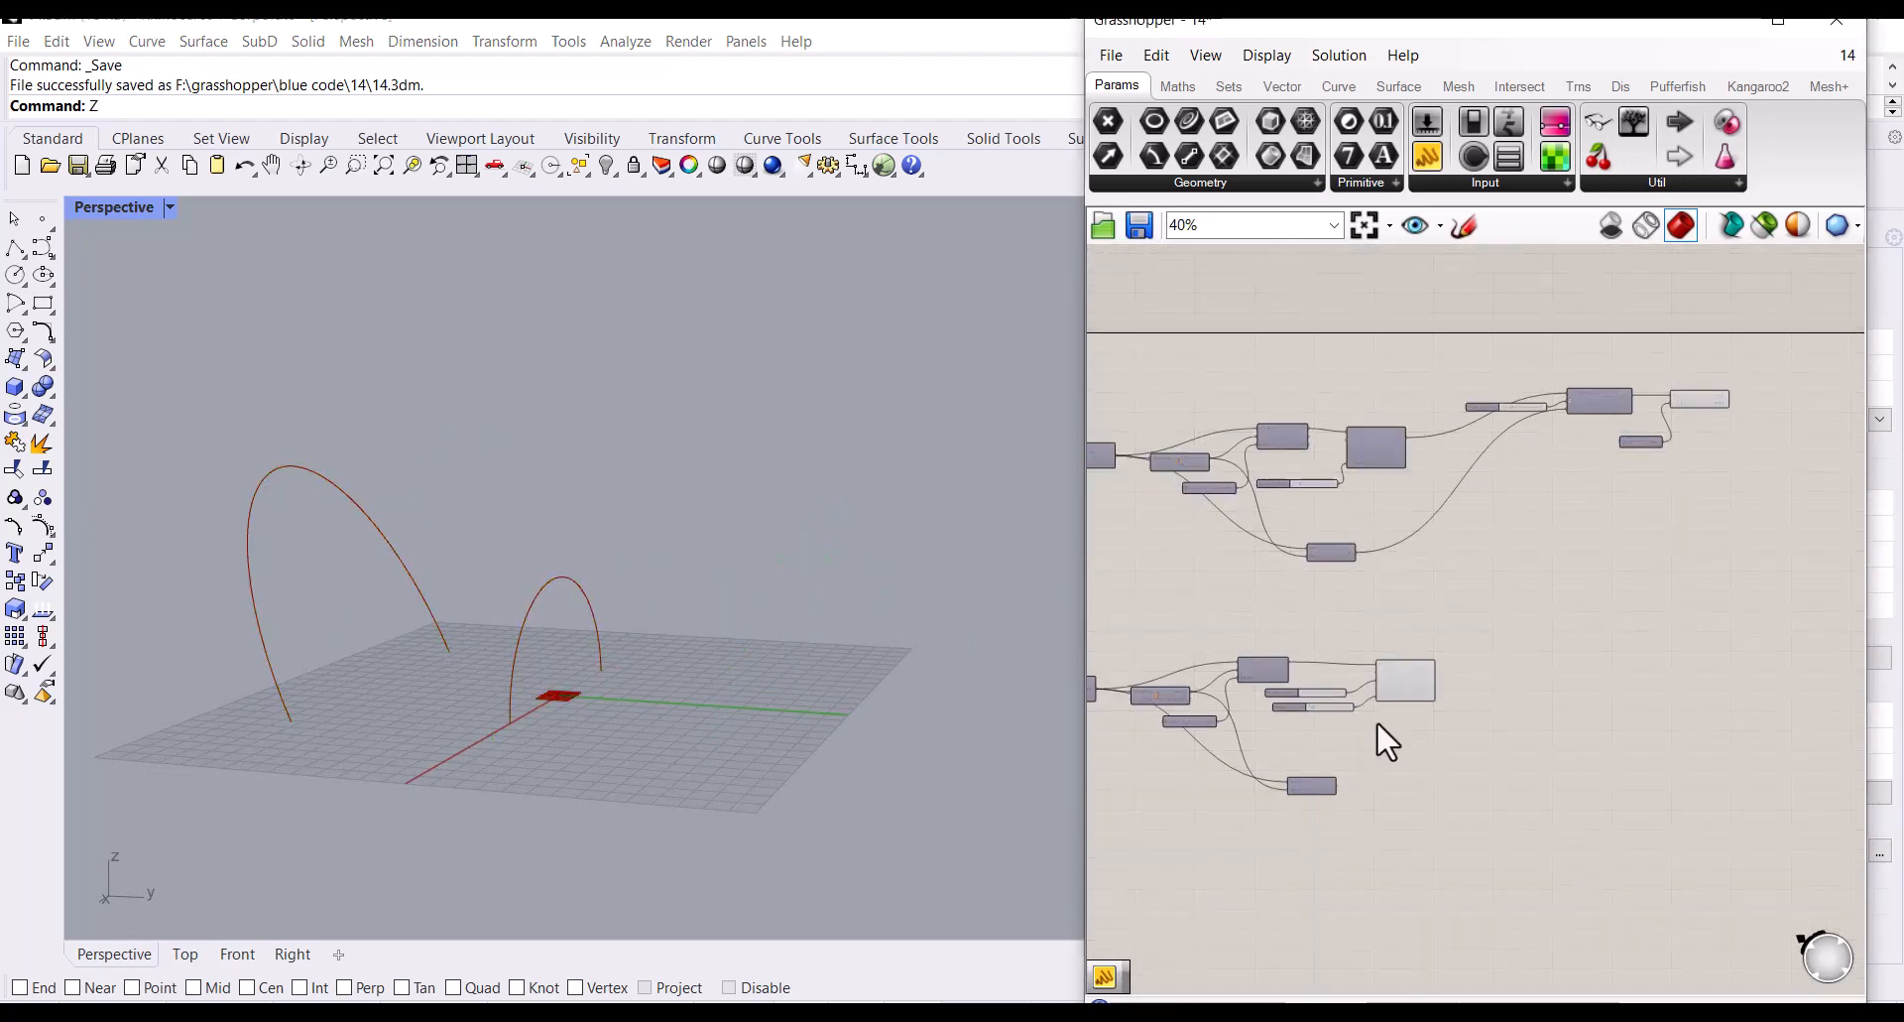
{"action": "scroll", "coordinate": [1330, 715], "scroll_direction": "up", "scroll_amount": 3}
{"action": "scroll", "coordinate": [1331, 712], "scroll_direction": "down", "scroll_amount": 3}
{"action": "scroll", "coordinate": [1474, 555], "scroll_direction": "up", "scroll_amount": 1}
{"action": "scroll", "coordinate": [1472, 490], "scroll_direction": "up", "scroll_amount": 3}
{"action": "left_click", "coordinate": [1460, 496]}
{"action": "key", "text": "ctrl+q"}
{"action": "left_click", "coordinate": [1571, 526]}
Step: Add a Loft component and place it beyond the final Mirror component
{"action": "scroll", "coordinate": [1279, 486], "scroll_direction": "down", "scroll_amount": 5}
{"action": "scroll", "coordinate": [1632, 491], "scroll_direction": "up", "scroll_amount": 3}
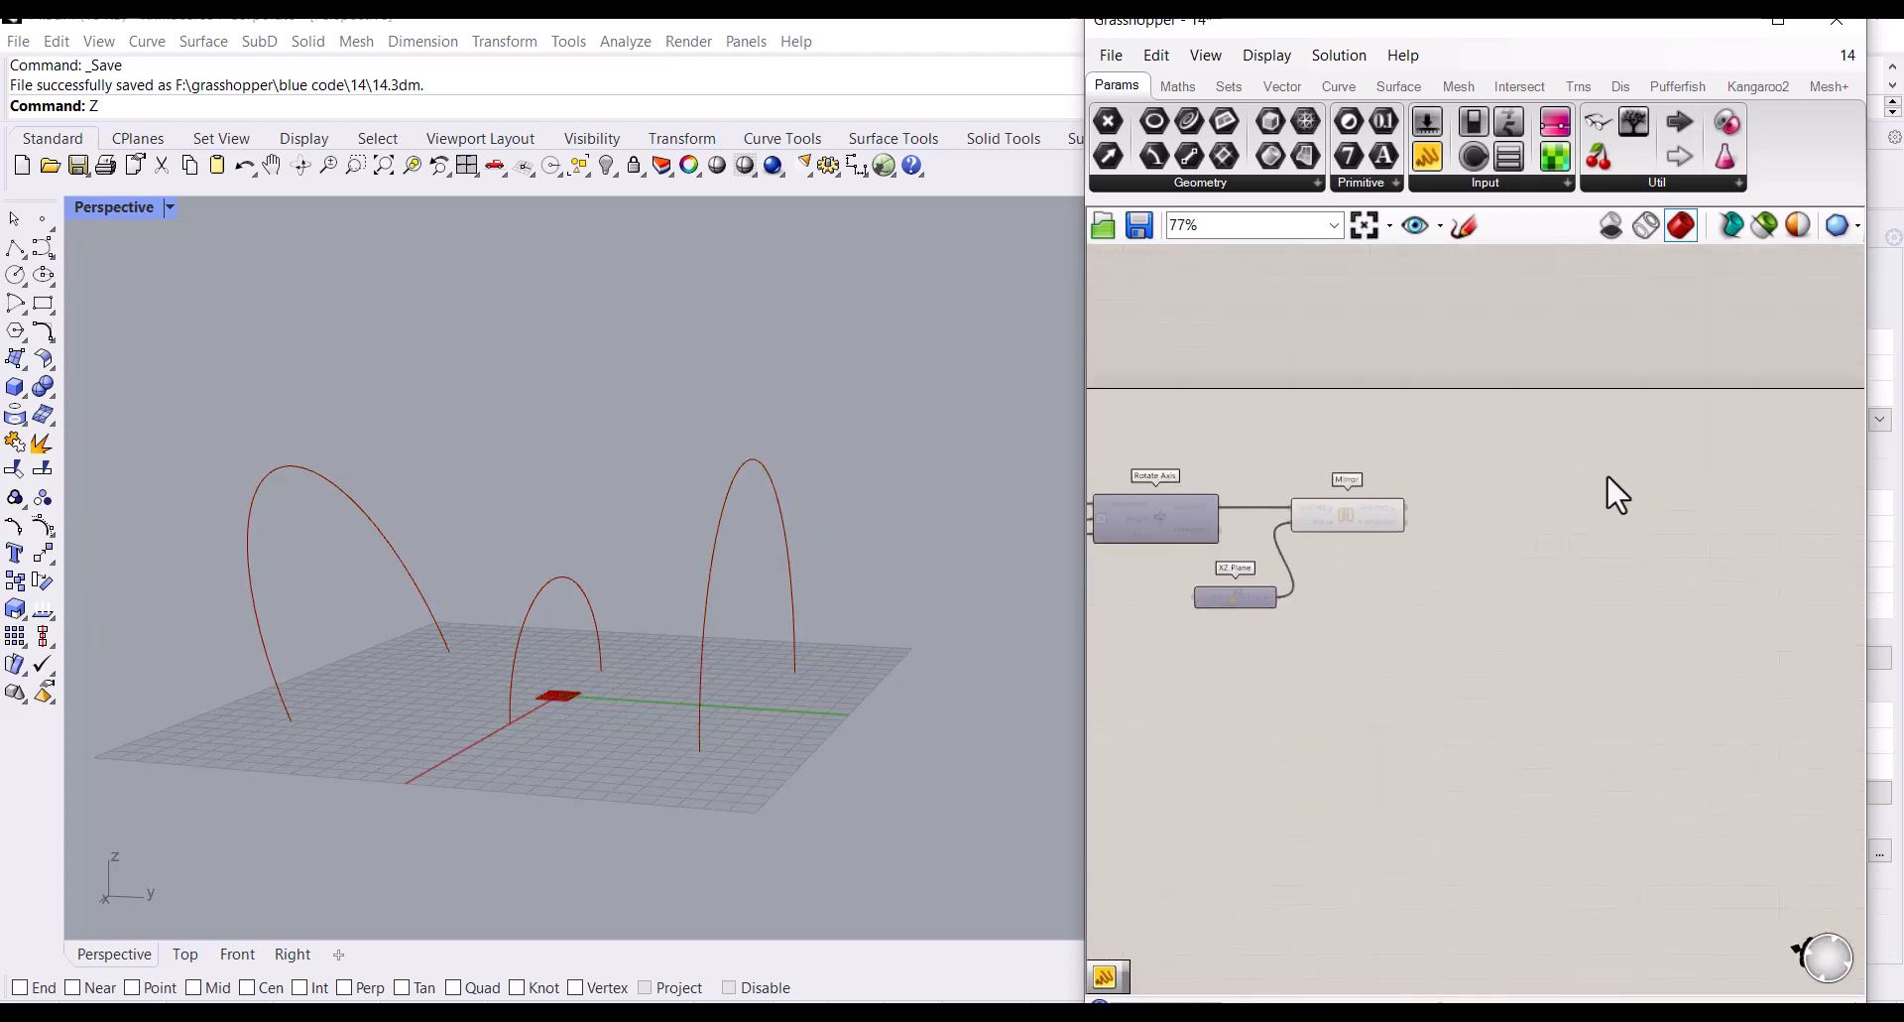
{"action": "double_click", "coordinate": [1540, 489]}
{"action": "type", "text": "loft"}
{"action": "key", "text": "Return"}
{"action": "scroll", "coordinate": [1528, 484], "scroll_direction": "up", "scroll_amount": 4}
{"action": "left_click_drag", "start_coordinate": [1527, 484], "coordinate": [1520, 549]}
{"action": "left_click", "coordinate": [1226, 544]}
{"action": "scroll", "coordinate": [1639, 428], "scroll_direction": "down", "scroll_amount": 5}
{"action": "left_click_drag", "start_coordinate": [1627, 494], "coordinate": [1648, 547]}
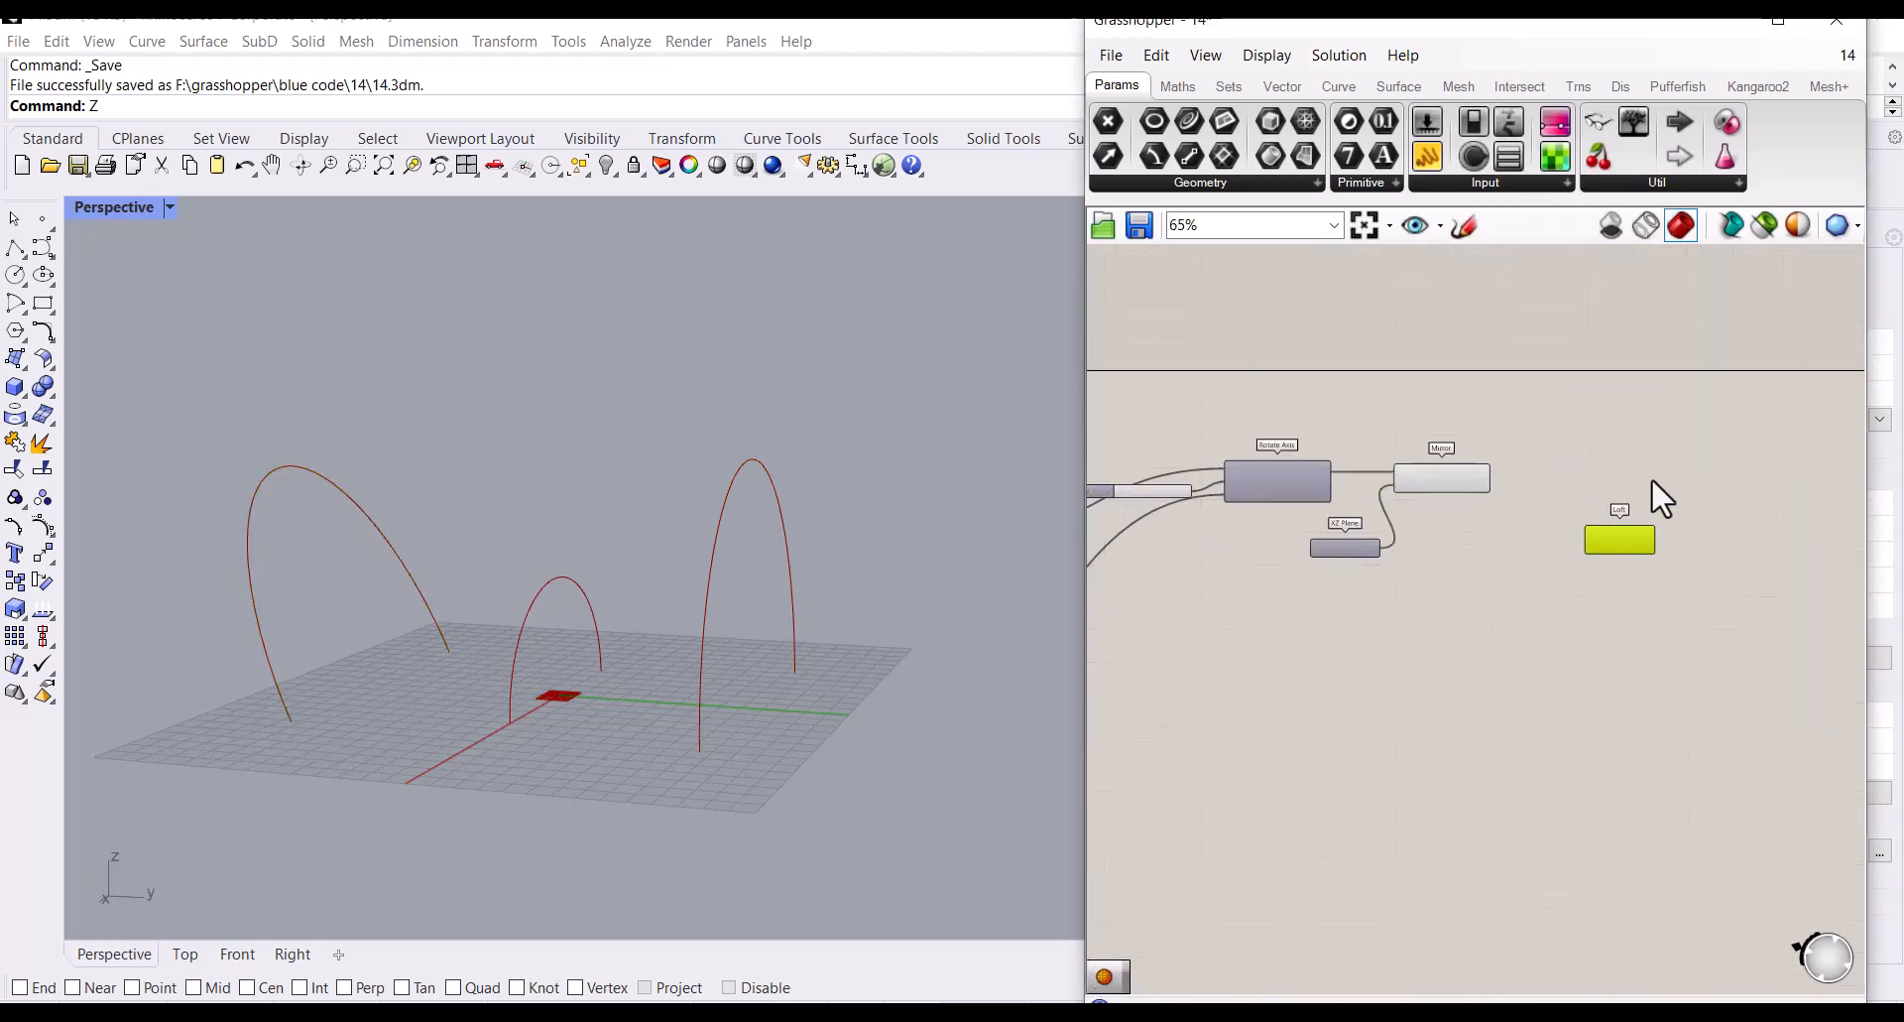
{"action": "scroll", "coordinate": [1579, 496], "scroll_direction": "down", "scroll_amount": 5}
{"action": "scroll", "coordinate": [1298, 507], "scroll_direction": "up", "scroll_amount": 4}
Step: Turn off the original Scale NU's preview and turn on the Rotate Axis preview instead
{"action": "left_click", "coordinate": [1297, 507]}
{"action": "scroll", "coordinate": [1317, 504], "scroll_direction": "up", "scroll_amount": 4}
{"action": "left_click_drag", "start_coordinate": [1311, 492], "coordinate": [1744, 563]}
{"action": "scroll", "coordinate": [1546, 538], "scroll_direction": "down", "scroll_amount": 6}
{"action": "scroll", "coordinate": [1257, 522], "scroll_direction": "up", "scroll_amount": 2}
{"action": "scroll", "coordinate": [1257, 521], "scroll_direction": "up", "scroll_amount": 4}
{"action": "key", "text": "ctrl+q"}
{"action": "left_click", "coordinate": [1420, 508]}
{"action": "scroll", "coordinate": [1702, 432], "scroll_direction": "up", "scroll_amount": 4}
{"action": "left_click", "coordinate": [1702, 430]}
{"action": "key", "text": "ctrl+q"}
{"action": "left_click", "coordinate": [1589, 570]}
{"action": "scroll", "coordinate": [1456, 520], "scroll_direction": "down", "scroll_amount": 5}
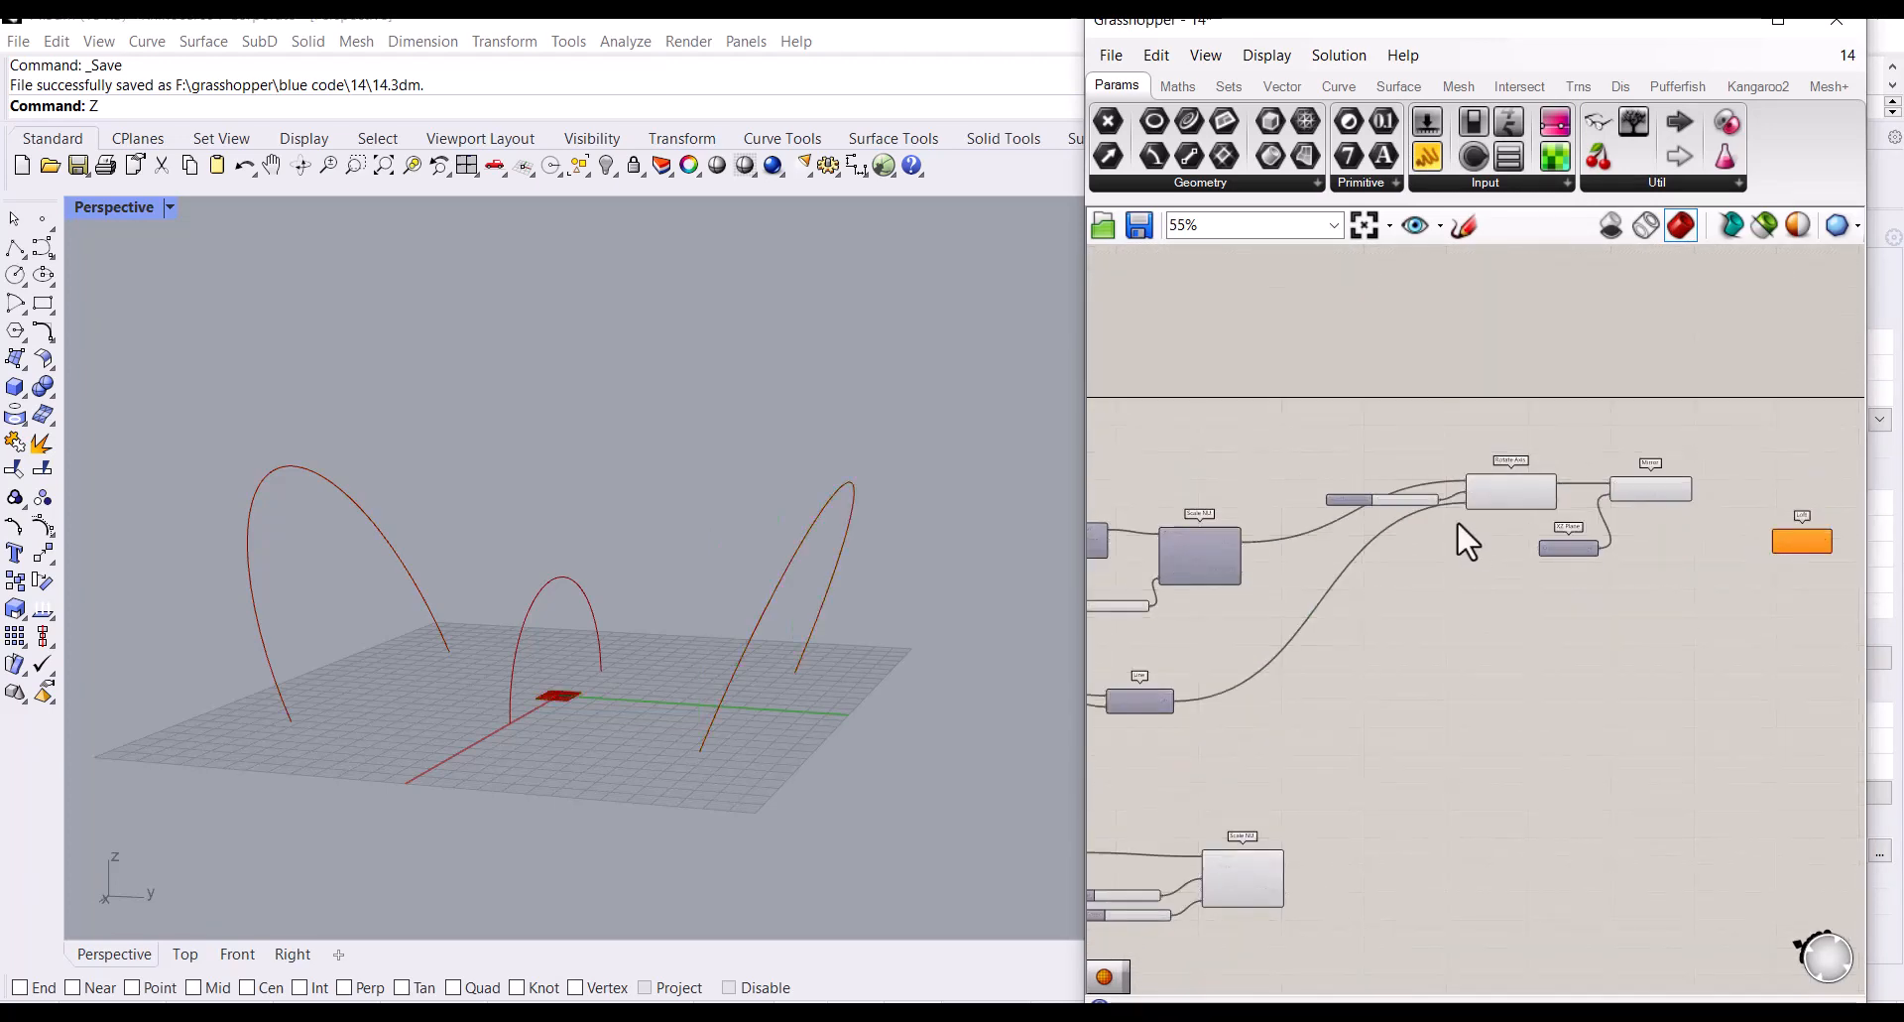
Step: Connect the Geometry outputs of Rotate Axis and the copied Scale NU to Loft's Curves input
{"action": "scroll", "coordinate": [1456, 523], "scroll_direction": "up", "scroll_amount": 4}
{"action": "left_click_drag", "start_coordinate": [1461, 442], "coordinate": [1816, 523]}
{"action": "right_click_drag", "start_coordinate": [1507, 497], "coordinate": [1332, 485]}
{"action": "left_click_drag", "start_coordinate": [1683, 520], "coordinate": [1687, 352]}
{"action": "left_click", "coordinate": [1410, 426]}
{"action": "scroll", "coordinate": [1549, 403], "scroll_direction": "down", "scroll_amount": 5}
{"action": "left_click_drag", "start_coordinate": [1151, 725], "coordinate": [1390, 667]}
{"action": "scroll", "coordinate": [1591, 407], "scroll_direction": "up", "scroll_amount": 4}
{"action": "left_click_drag", "start_coordinate": [1255, 914], "coordinate": [1693, 399]}
Step: Insert a relay into the wire from the copied Scale NU to Loft and tidy the layout of the copied branch
{"action": "double_click", "coordinate": [1450, 677]}
{"action": "left_click_drag", "start_coordinate": [1454, 675], "coordinate": [1533, 766]}
{"action": "left_click_drag", "start_coordinate": [1234, 951], "coordinate": [1270, 907]}
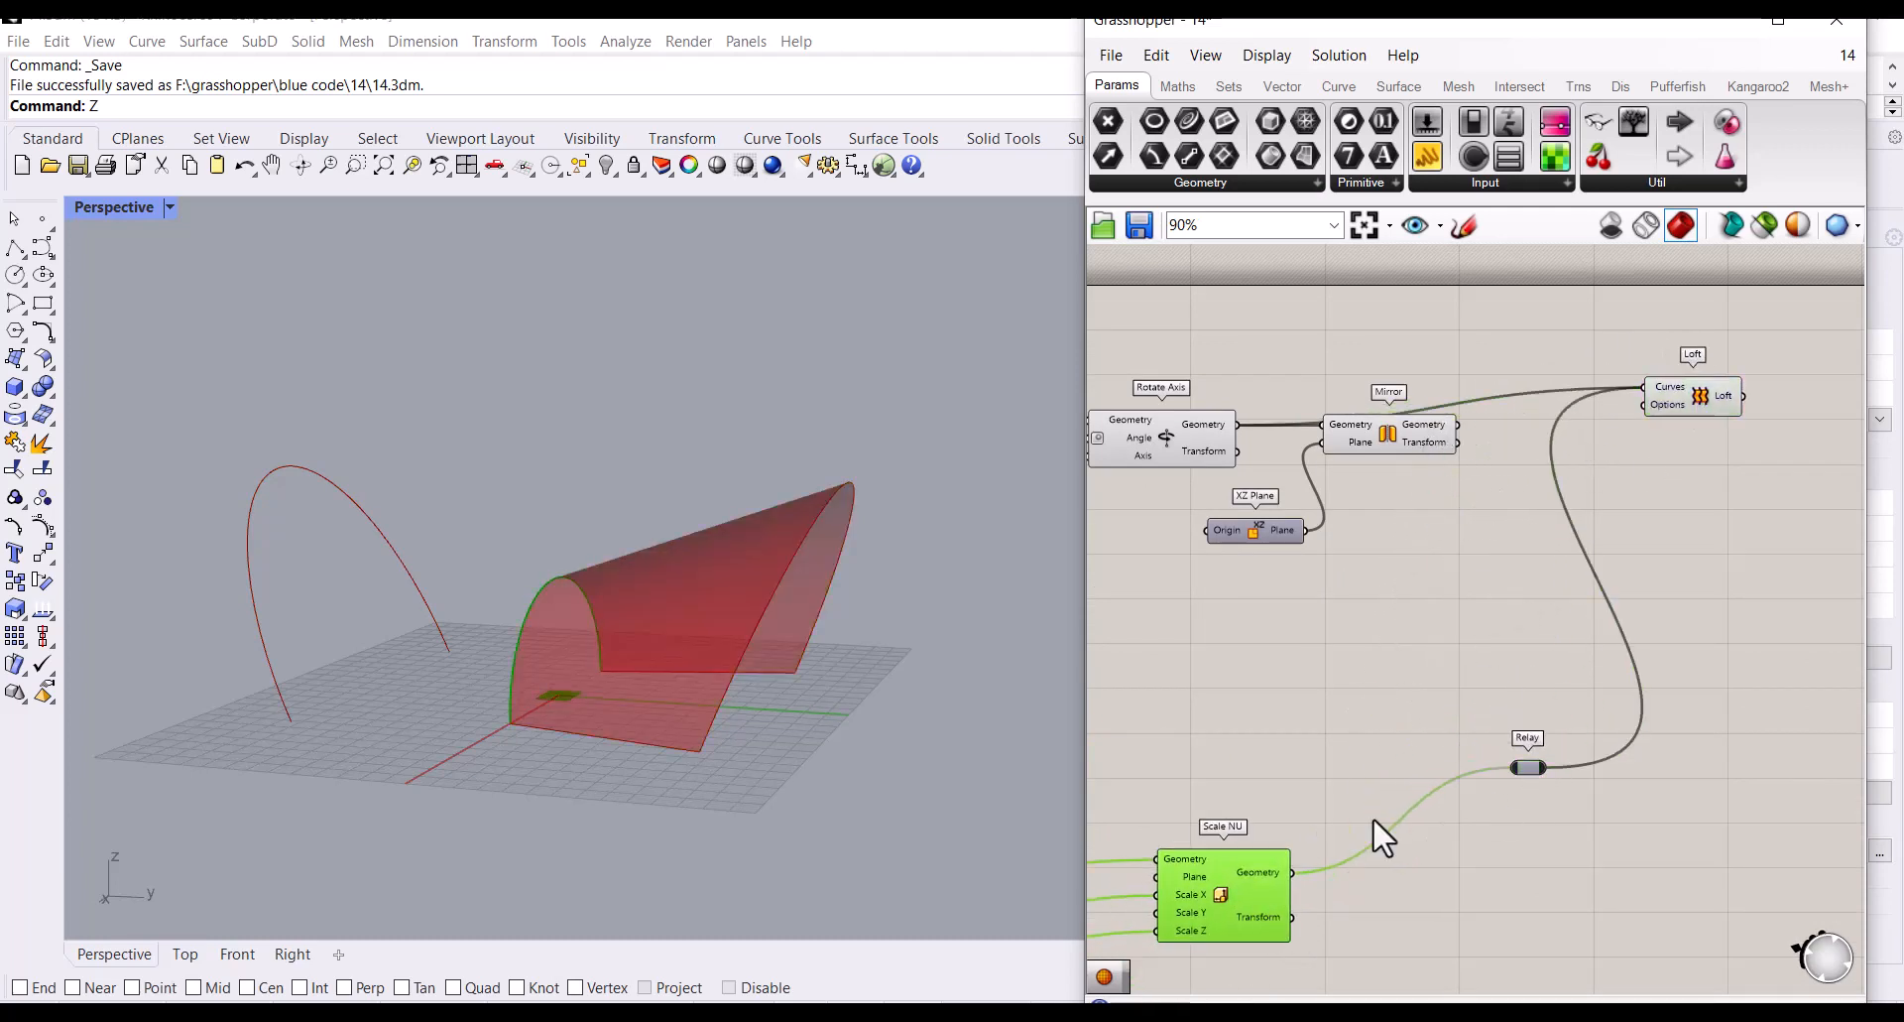
{"action": "scroll", "coordinate": [1467, 540], "scroll_direction": "down", "scroll_amount": 5}
{"action": "right_click_drag", "start_coordinate": [1226, 727], "coordinate": [1543, 581]}
{"action": "scroll", "coordinate": [1691, 571], "scroll_direction": "up", "scroll_amount": 3}
{"action": "scroll", "coordinate": [1747, 495], "scroll_direction": "down", "scroll_amount": 2}
{"action": "scroll", "coordinate": [1282, 615], "scroll_direction": "up", "scroll_amount": 1}
{"action": "left_click_drag", "start_coordinate": [1277, 601], "coordinate": [1316, 568]}
{"action": "scroll", "coordinate": [1491, 541], "scroll_direction": "down", "scroll_amount": 3}
{"action": "left_click", "coordinate": [1638, 635]}
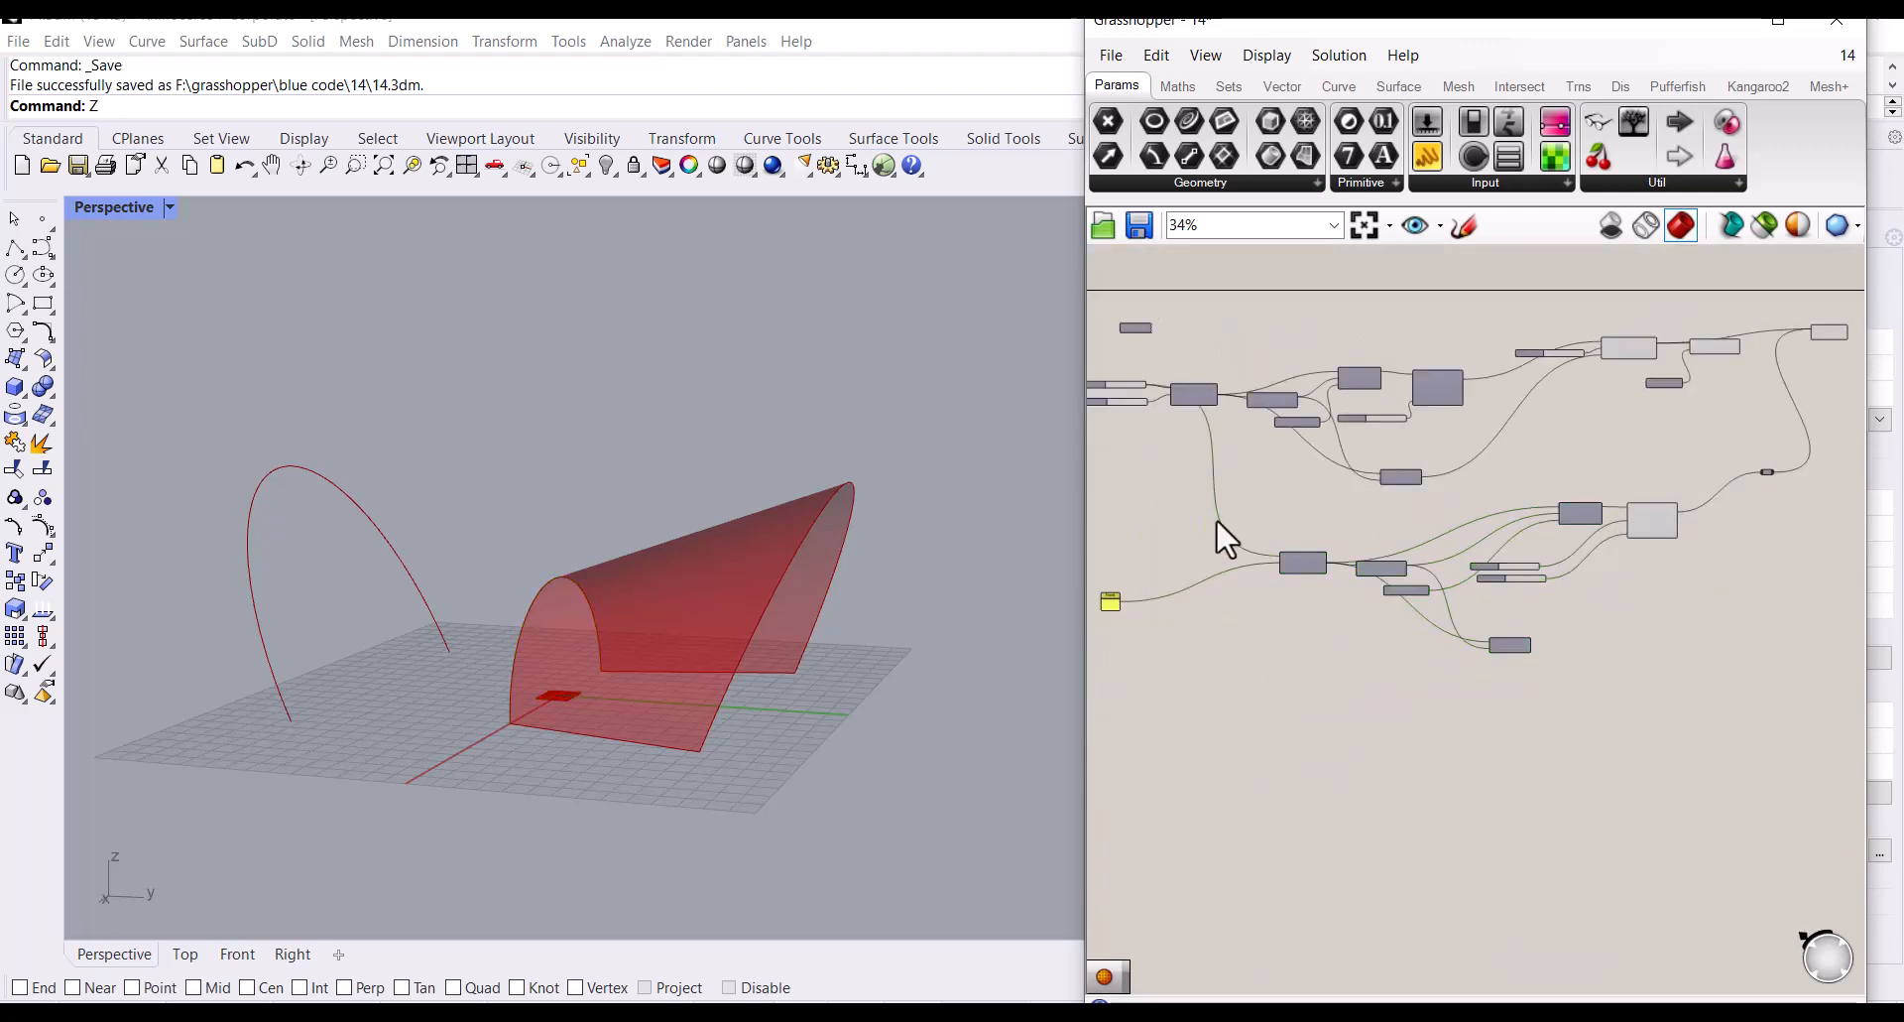
Step: Connect the final Mirror's Geometry output to Loft's Curves input as well and inspect the surface through all three arcs
{"action": "scroll", "coordinate": [1319, 508], "scroll_direction": "up", "scroll_amount": 5}
{"action": "left_click", "coordinate": [1261, 479]}
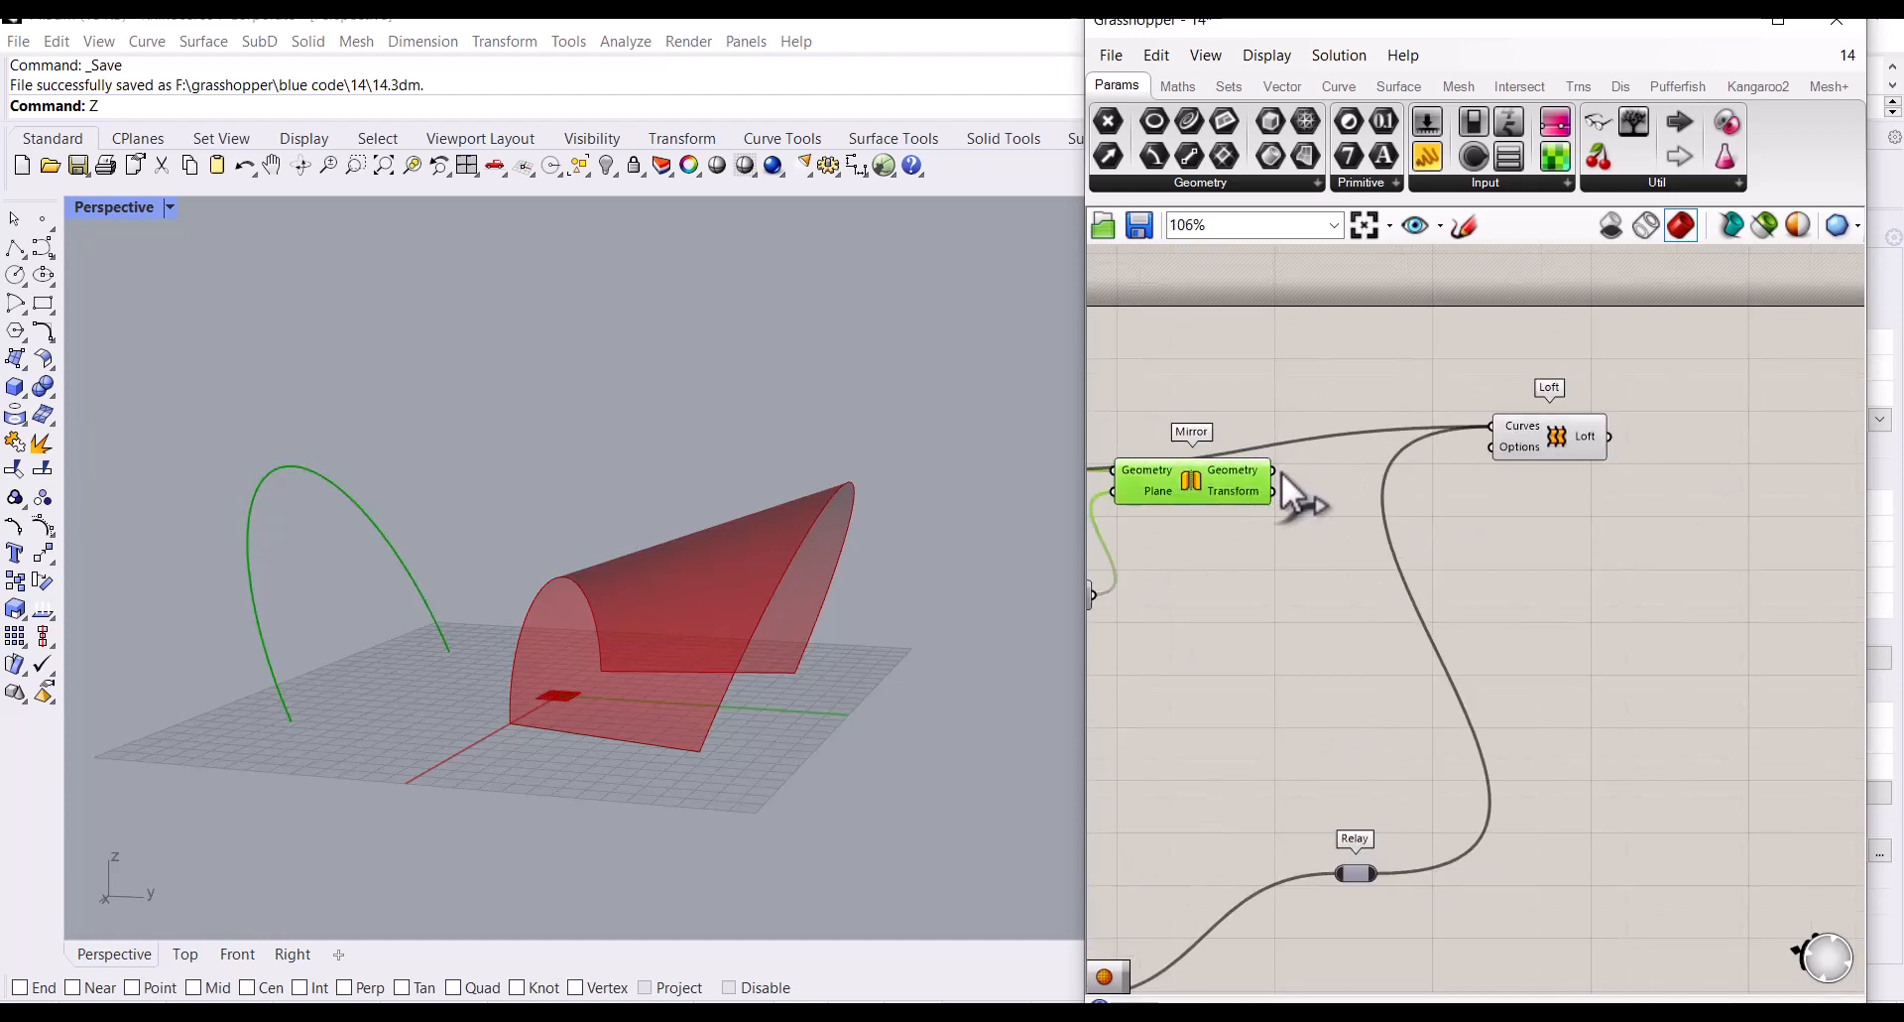
{"action": "left_click_drag", "start_coordinate": [1468, 436], "coordinate": [1456, 437], "text": "shift"}
{"action": "right_click_drag", "start_coordinate": [683, 559], "coordinate": [843, 516]}
{"action": "left_click", "coordinate": [1646, 566]}
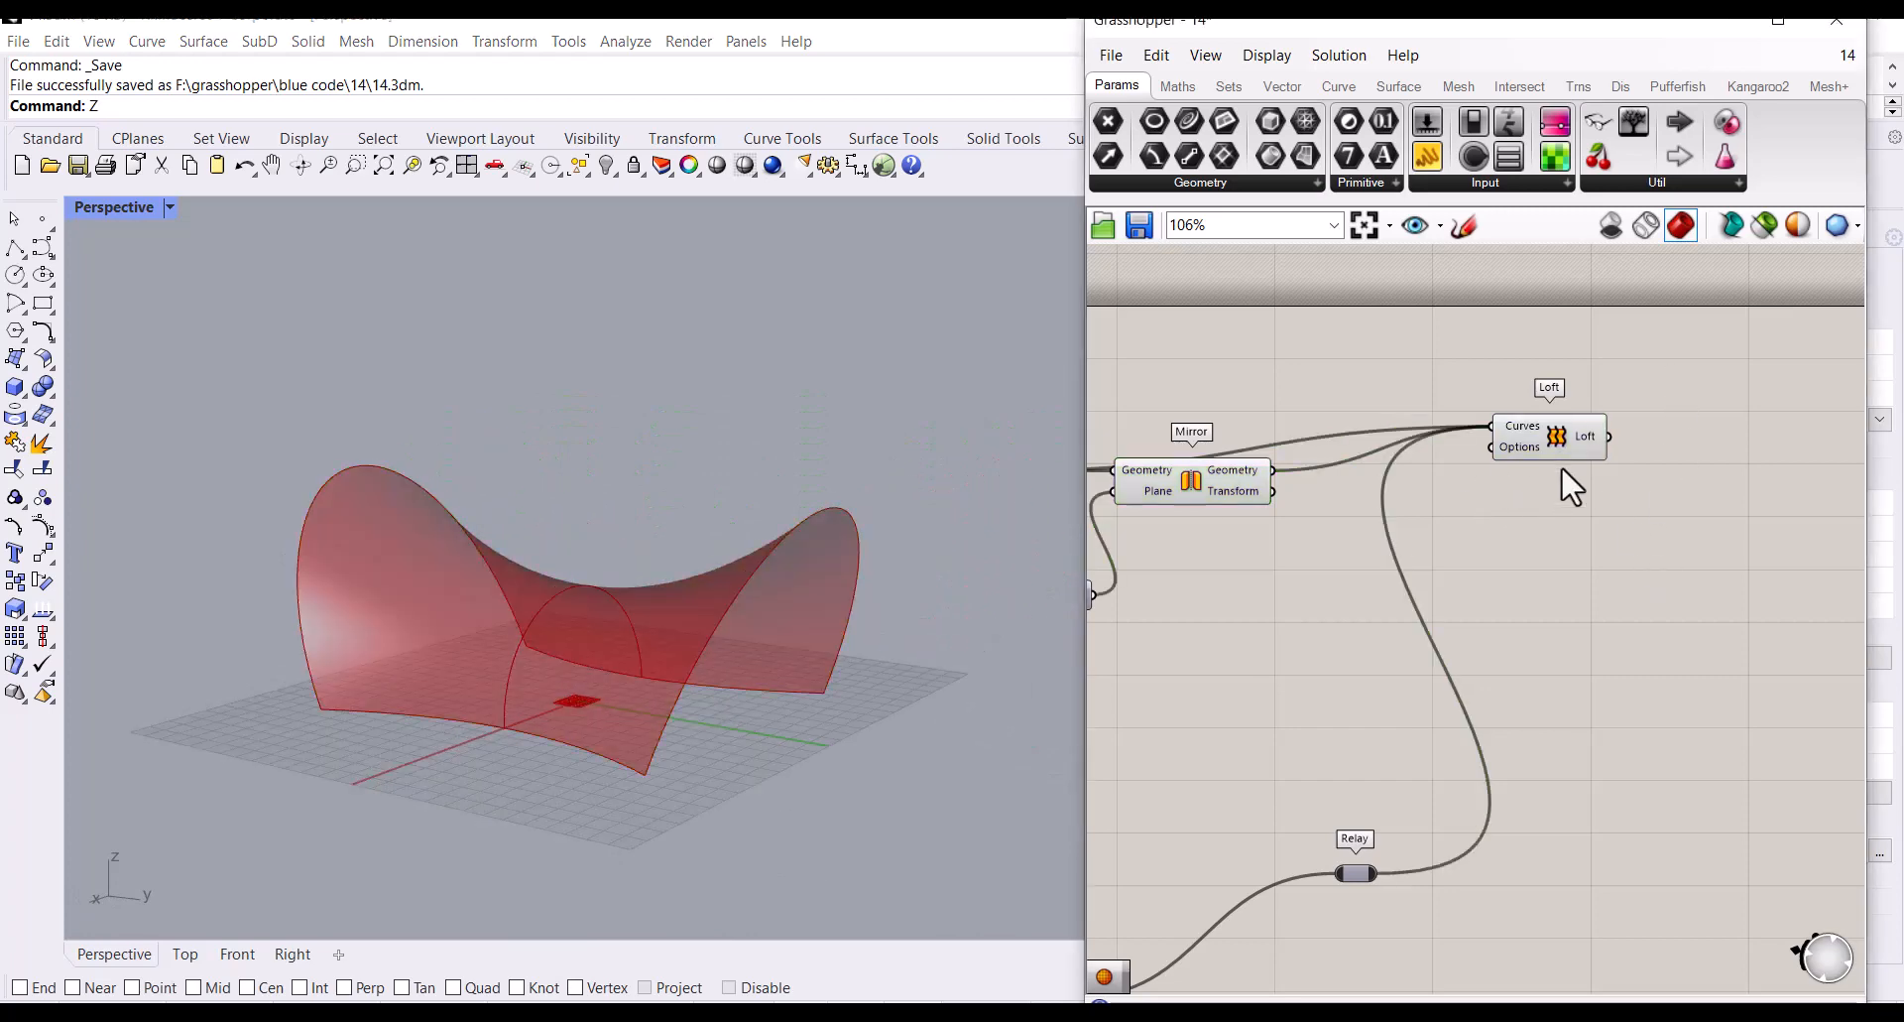
{"action": "scroll", "coordinate": [1577, 387], "scroll_direction": "down", "scroll_amount": 4}
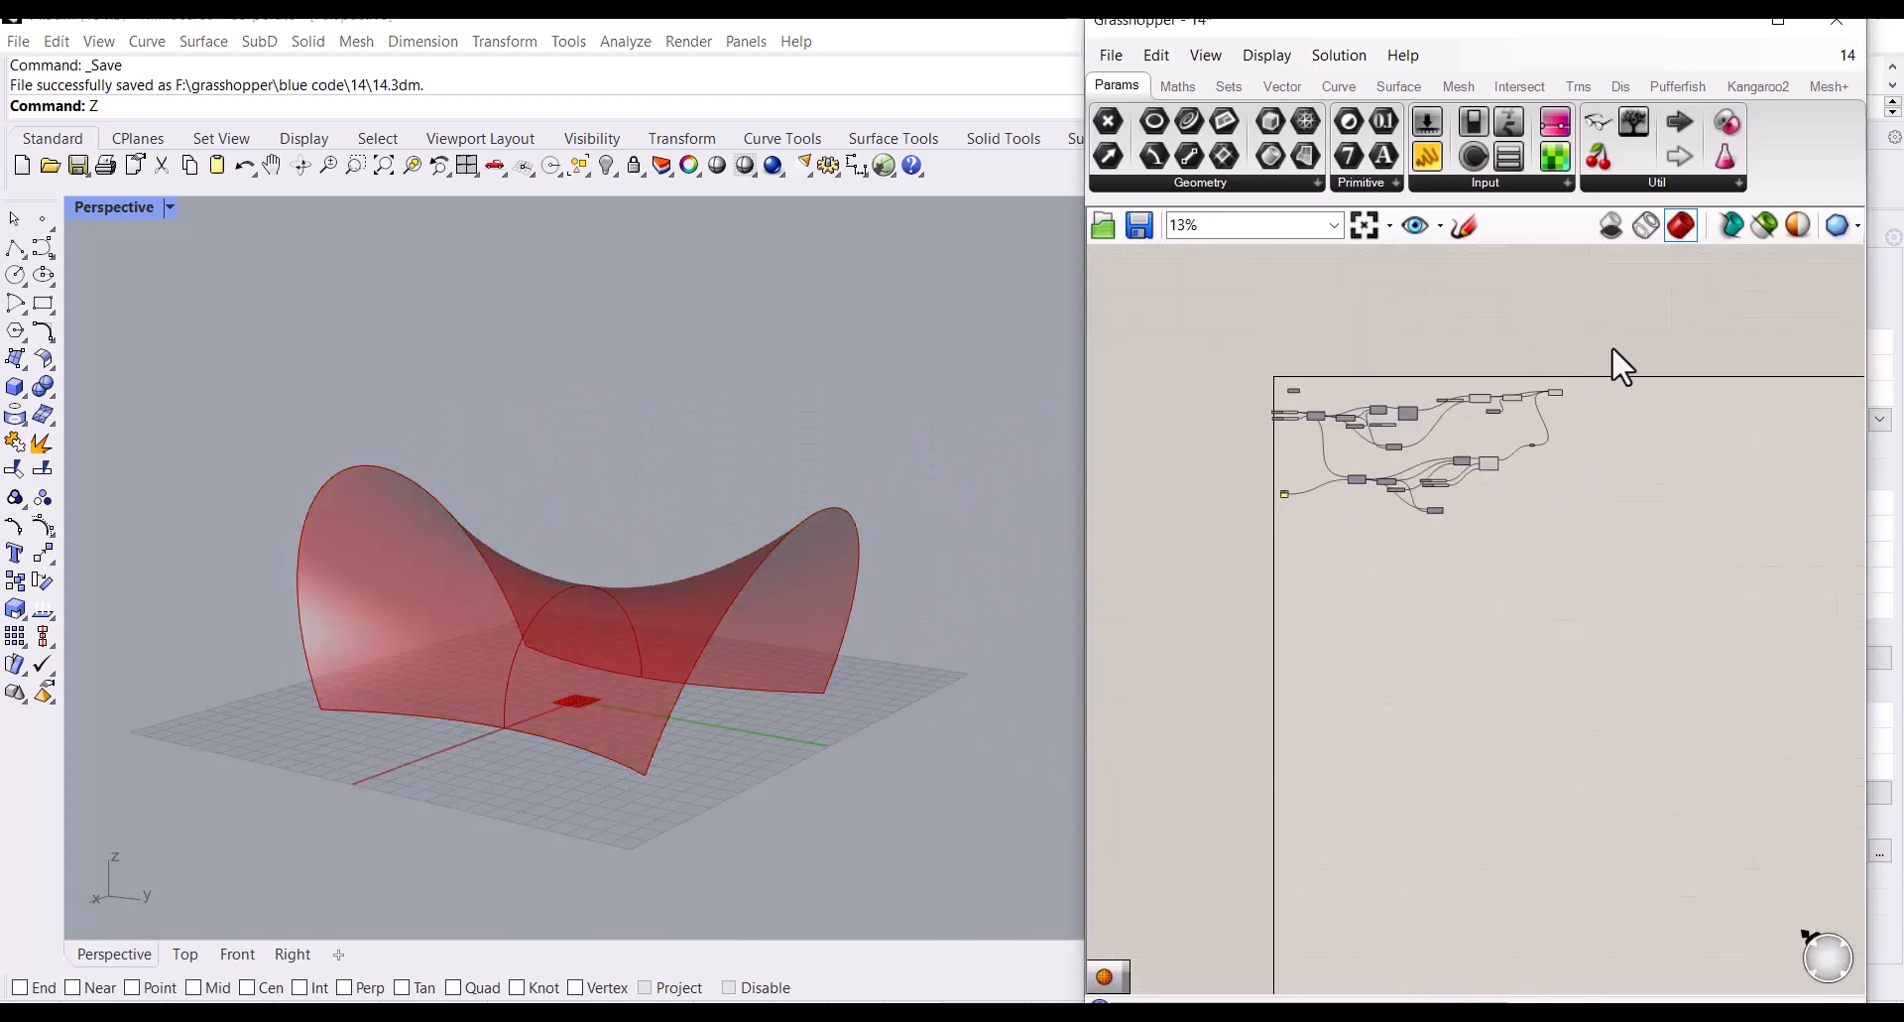
Step: Turn off the preview of all components except Loft
{"action": "left_click_drag", "start_coordinate": [1601, 351], "coordinate": [1275, 501]}
{"action": "scroll", "coordinate": [1528, 417], "scroll_direction": "up", "scroll_amount": 5}
{"action": "scroll", "coordinate": [1551, 426], "scroll_direction": "up", "scroll_amount": 1}
{"action": "middle_click", "coordinate": [1551, 426]}
{"action": "left_click", "coordinate": [1621, 350]}
{"action": "left_click", "coordinate": [1618, 375]}
{"action": "left_click", "coordinate": [1525, 424]}
{"action": "key", "text": "ctrl+q"}
{"action": "left_click", "coordinate": [1331, 438]}
{"action": "scroll", "coordinate": [656, 600], "scroll_direction": "up", "scroll_amount": 3}
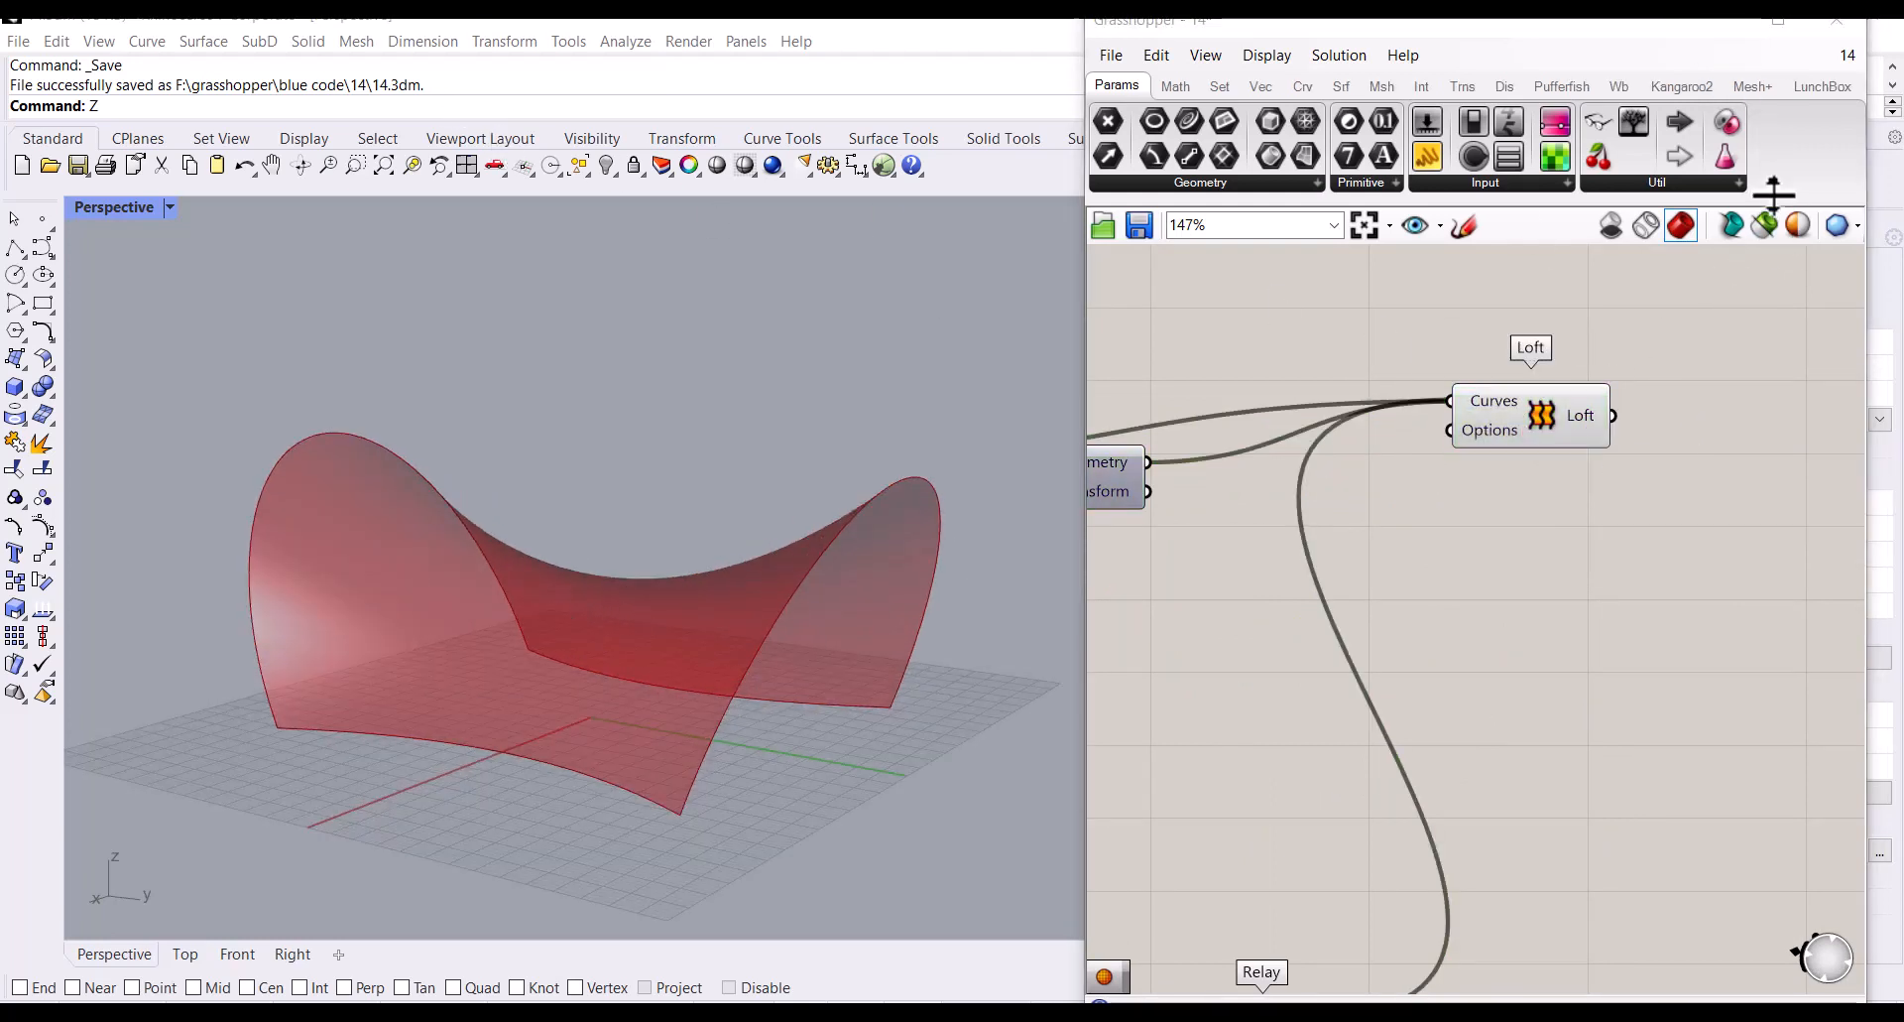
Step: Add a LunchBox Quad Panels component beside Loft and connect Loft's output to its Surface input
{"action": "left_click", "coordinate": [1821, 86]}
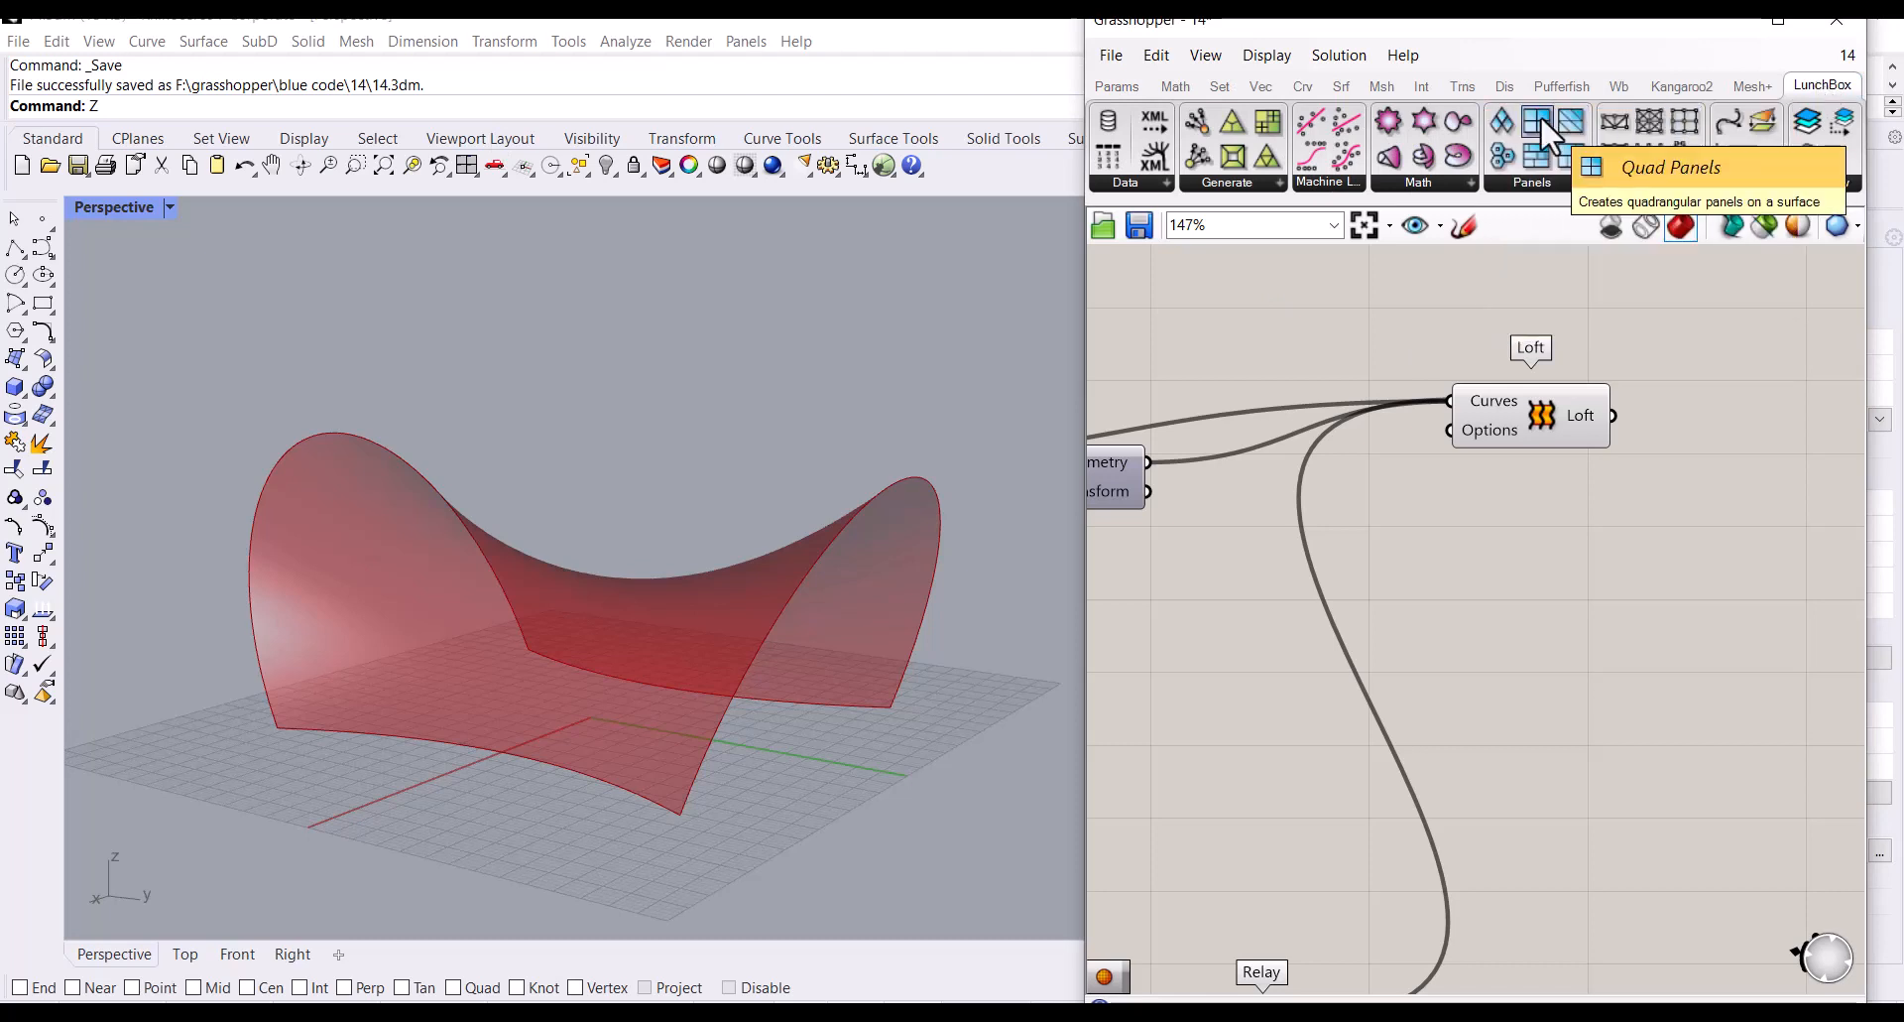
{"action": "left_click_drag", "start_coordinate": [1539, 115], "coordinate": [1755, 411]}
{"action": "scroll", "coordinate": [1775, 472], "scroll_direction": "down", "scroll_amount": 1}
{"action": "right_click_drag", "start_coordinate": [1785, 481], "coordinate": [1563, 400]}
{"action": "left_click_drag", "start_coordinate": [1532, 355], "coordinate": [1573, 379]}
{"action": "left_click_drag", "start_coordinate": [1384, 343], "coordinate": [1618, 377]}
Step: Add a number slider set to 15, connect it to Quad Panels' U and V Divisions, and turn off Loft's preview
{"action": "double_click", "coordinate": [1428, 414]}
{"action": "type", "text": "15"}
{"action": "key", "text": "Return"}
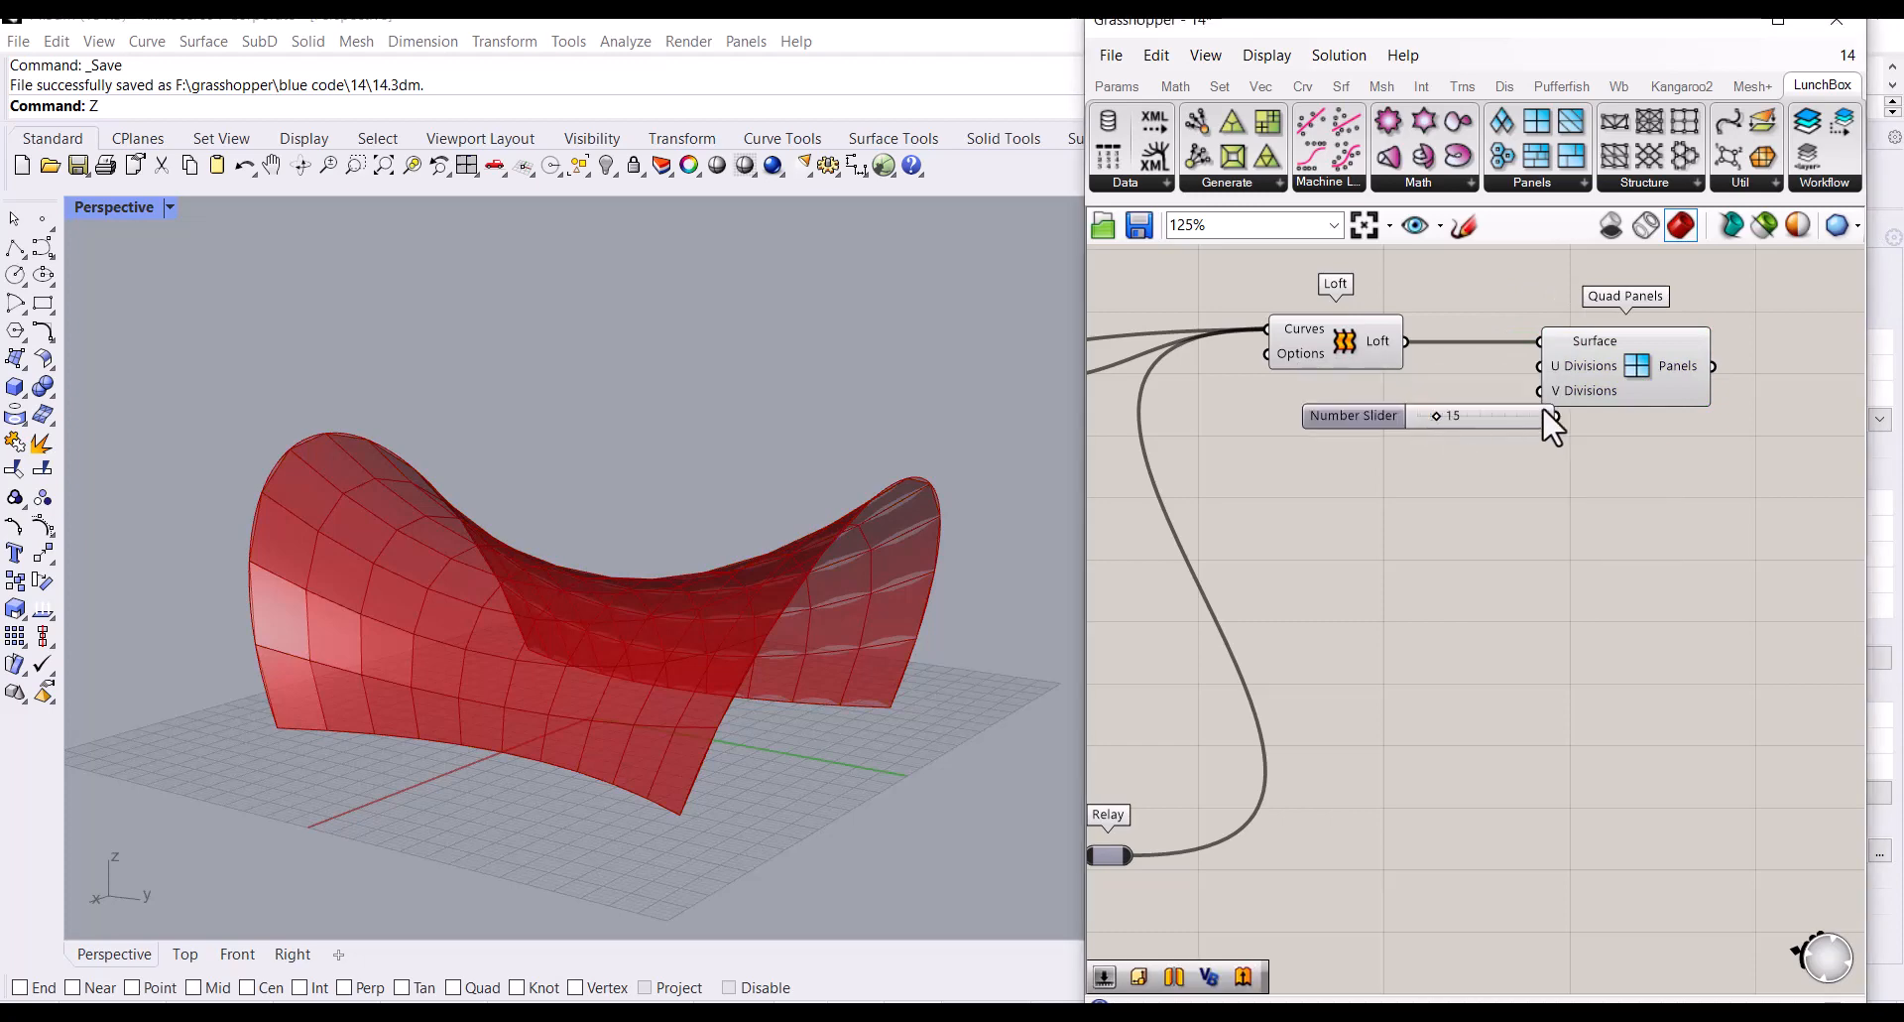
{"action": "left_click_drag", "start_coordinate": [1541, 410], "coordinate": [1466, 429]}
{"action": "left_click_drag", "start_coordinate": [1540, 365], "coordinate": [1541, 367]}
{"action": "left_click_drag", "start_coordinate": [1593, 388], "coordinate": [1609, 413]}
{"action": "left_click_drag", "start_coordinate": [1468, 430], "coordinate": [1558, 415]}
{"action": "left_click_drag", "start_coordinate": [1618, 410], "coordinate": [1620, 417]}
{"action": "left_click", "coordinate": [1279, 595]}
{"action": "right_click_drag", "start_coordinate": [991, 635], "coordinate": [462, 165]}
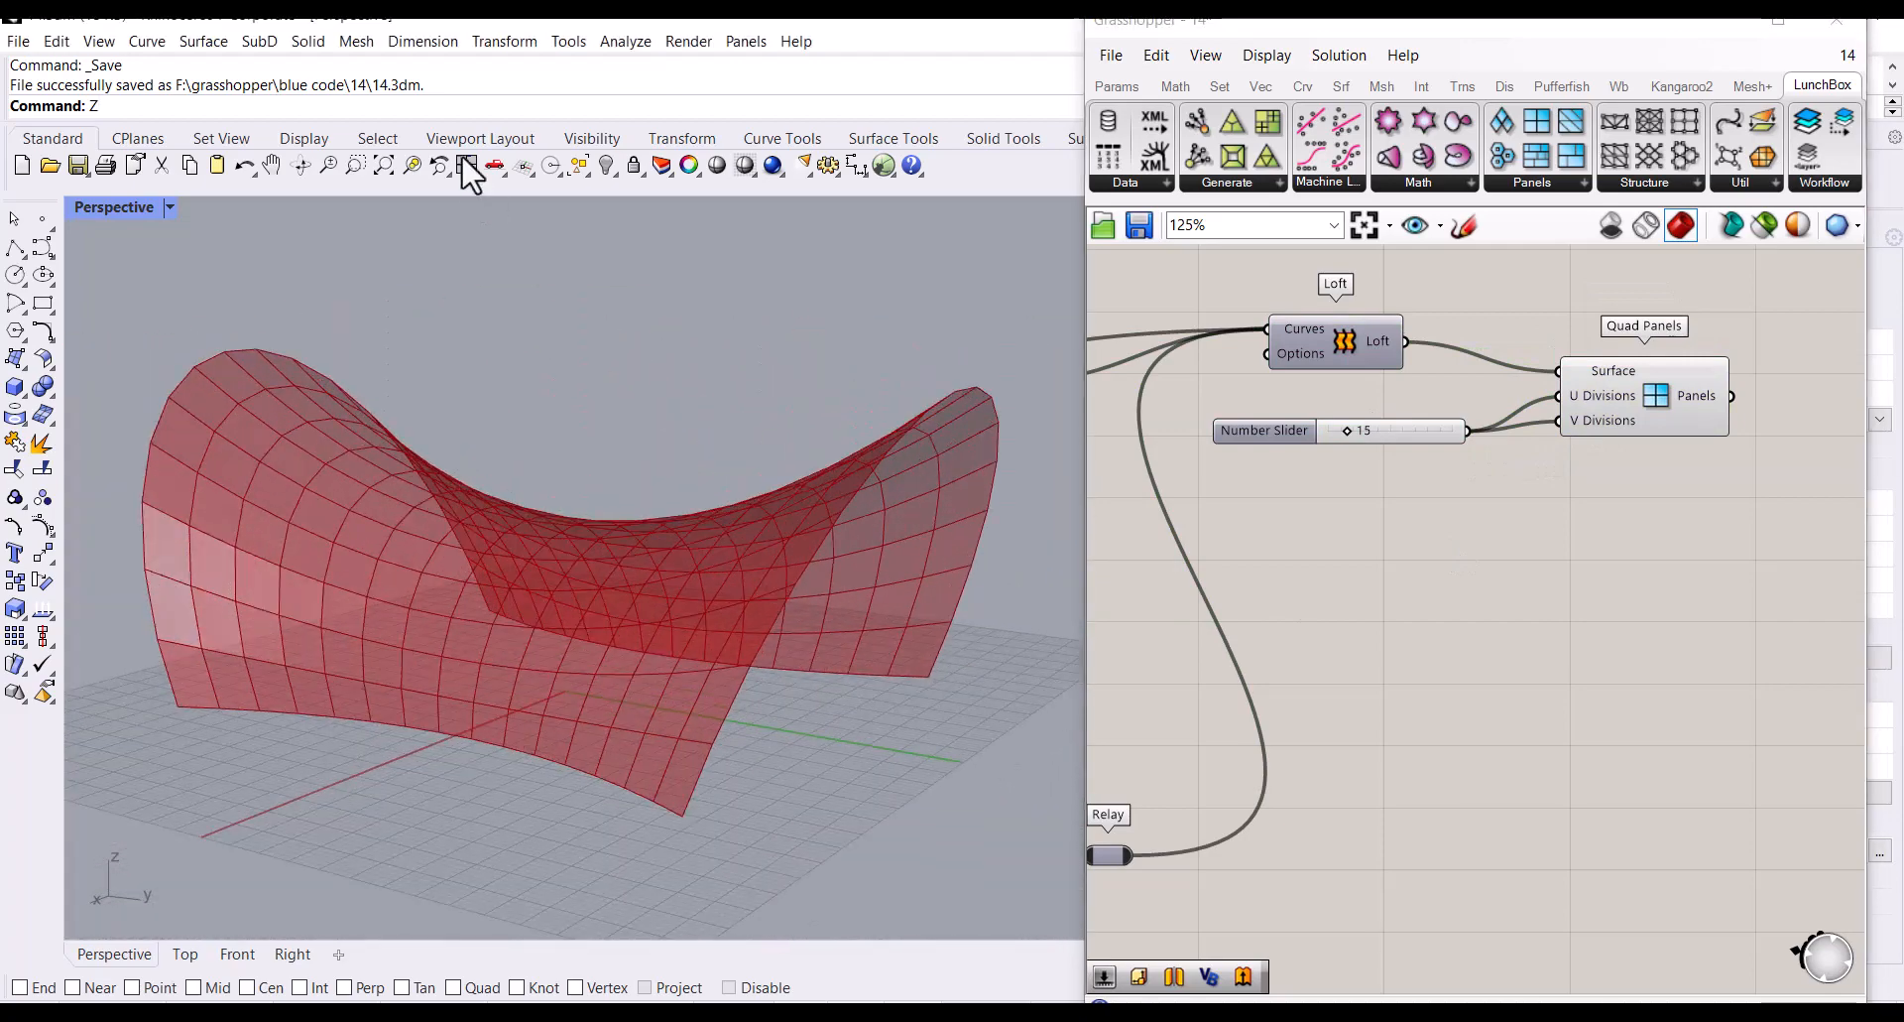
Step: Add a second number slider set to 17, connect it to Quad Panels' V Divisions and place it below the first
{"action": "scroll", "coordinate": [1498, 486], "scroll_direction": "up", "scroll_amount": 1}
{"action": "double_click", "coordinate": [1428, 504]}
{"action": "type", "text": "17"}
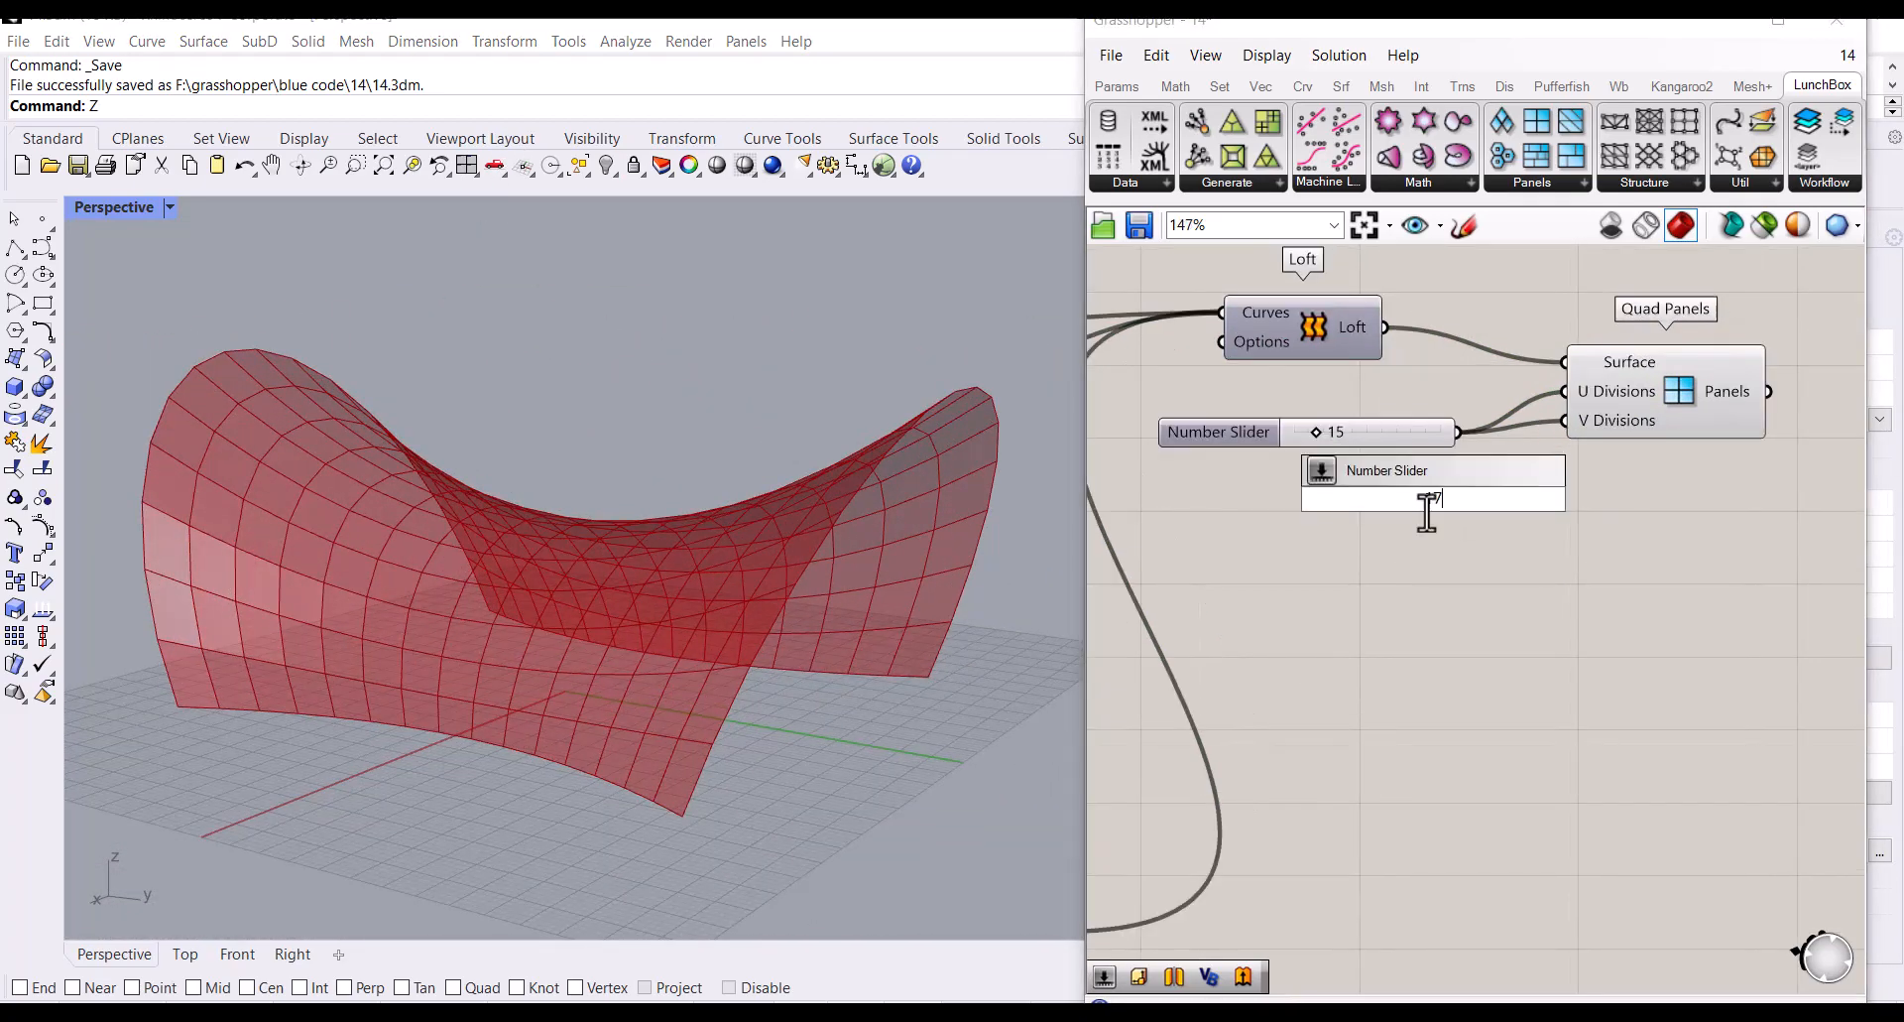
{"action": "key", "text": "Return"}
{"action": "left_click_drag", "start_coordinate": [1583, 472], "coordinate": [1565, 420]}
{"action": "left_click_drag", "start_coordinate": [1507, 492], "coordinate": [1435, 495]}
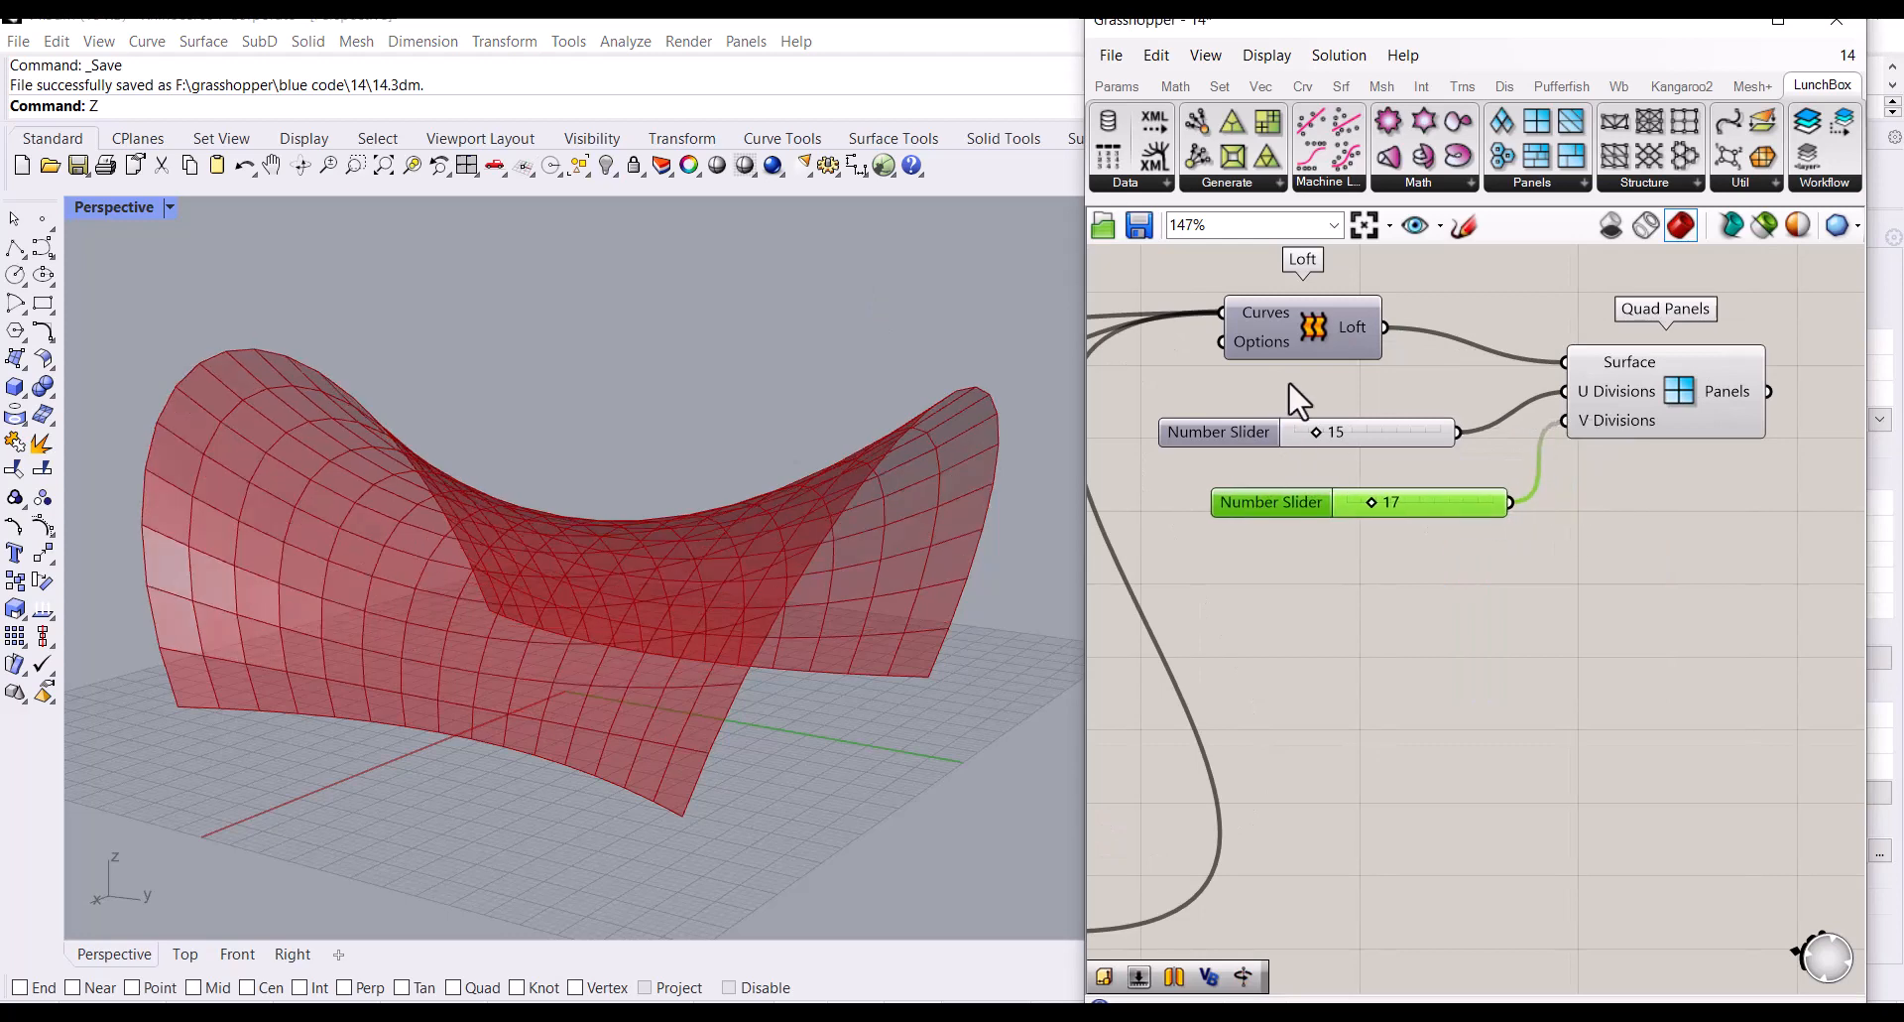
Step: Place a LunchBox Space Truss Structure 1 component below Quad Panels
{"action": "left_click", "coordinate": [1646, 184]}
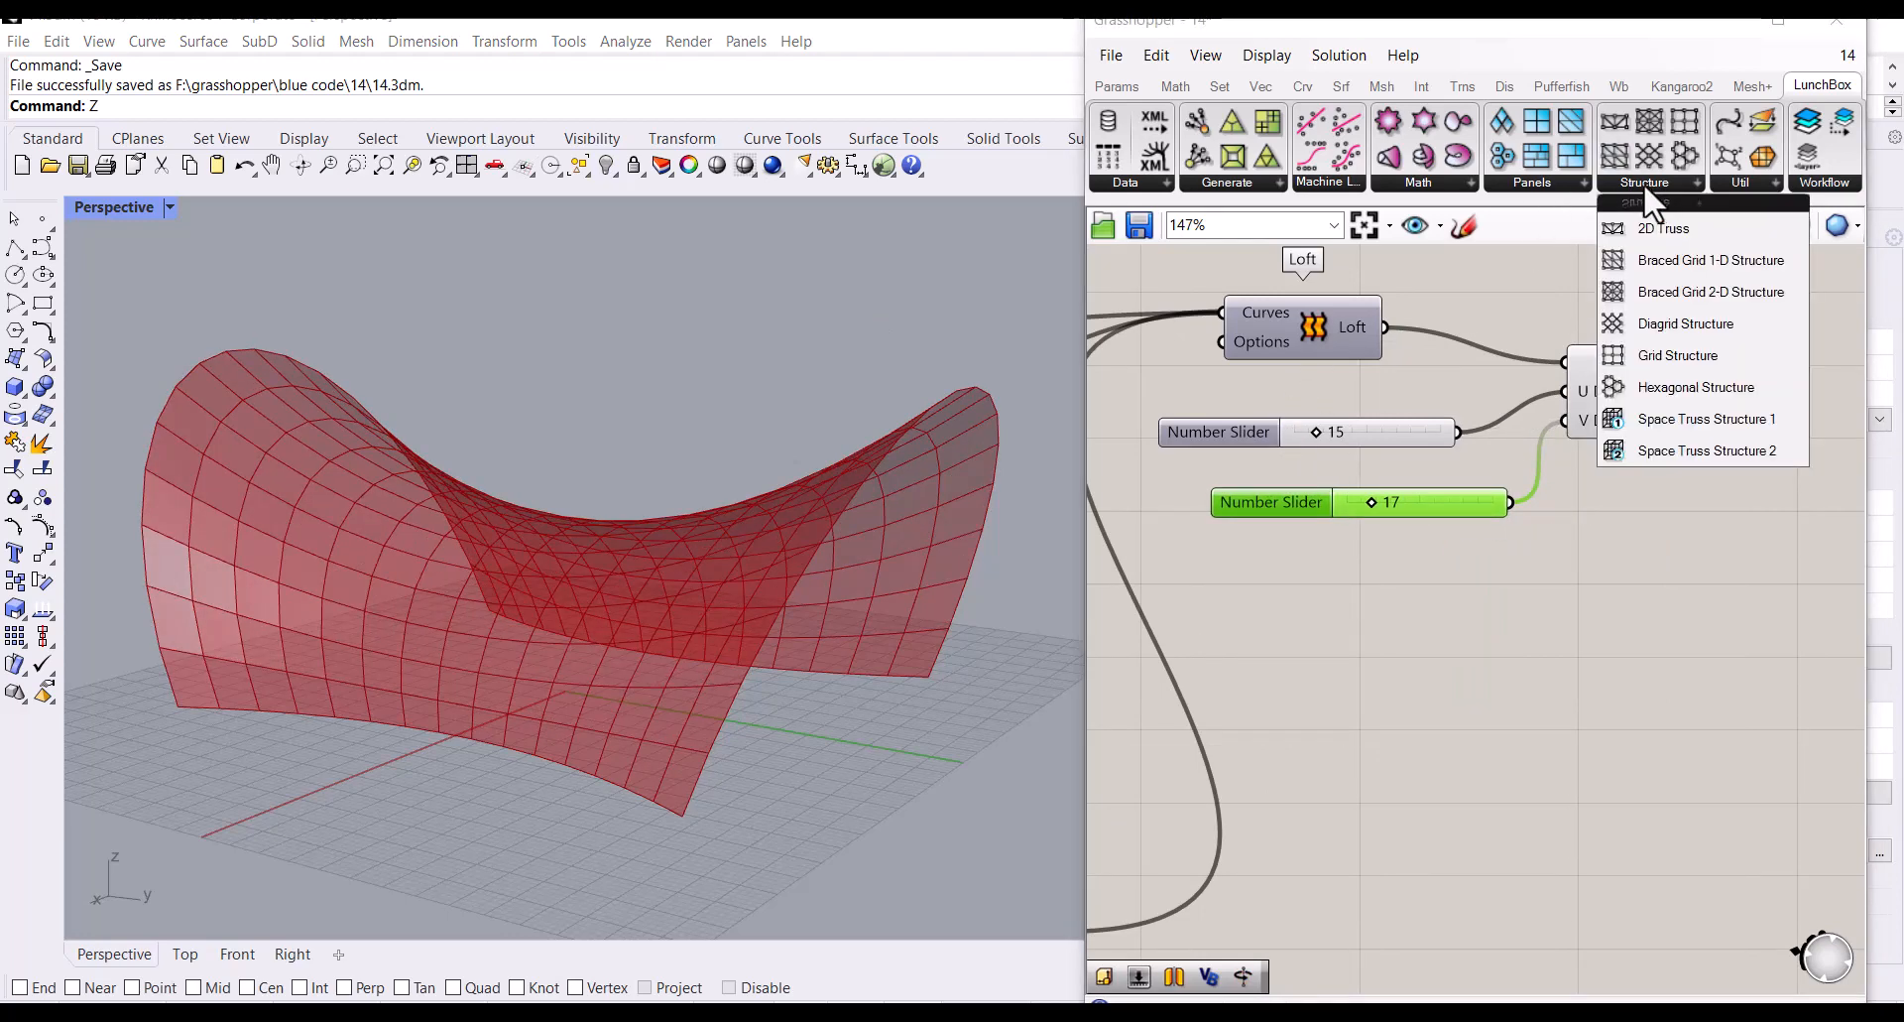
{"action": "left_click_drag", "start_coordinate": [1640, 433], "coordinate": [1581, 734]}
{"action": "scroll", "coordinate": [1438, 496], "scroll_direction": "down", "scroll_amount": 2}
Step: Add a uniform Scale component and place it on the canvas to the right of Quad Panels
{"action": "double_click", "coordinate": [1559, 462]}
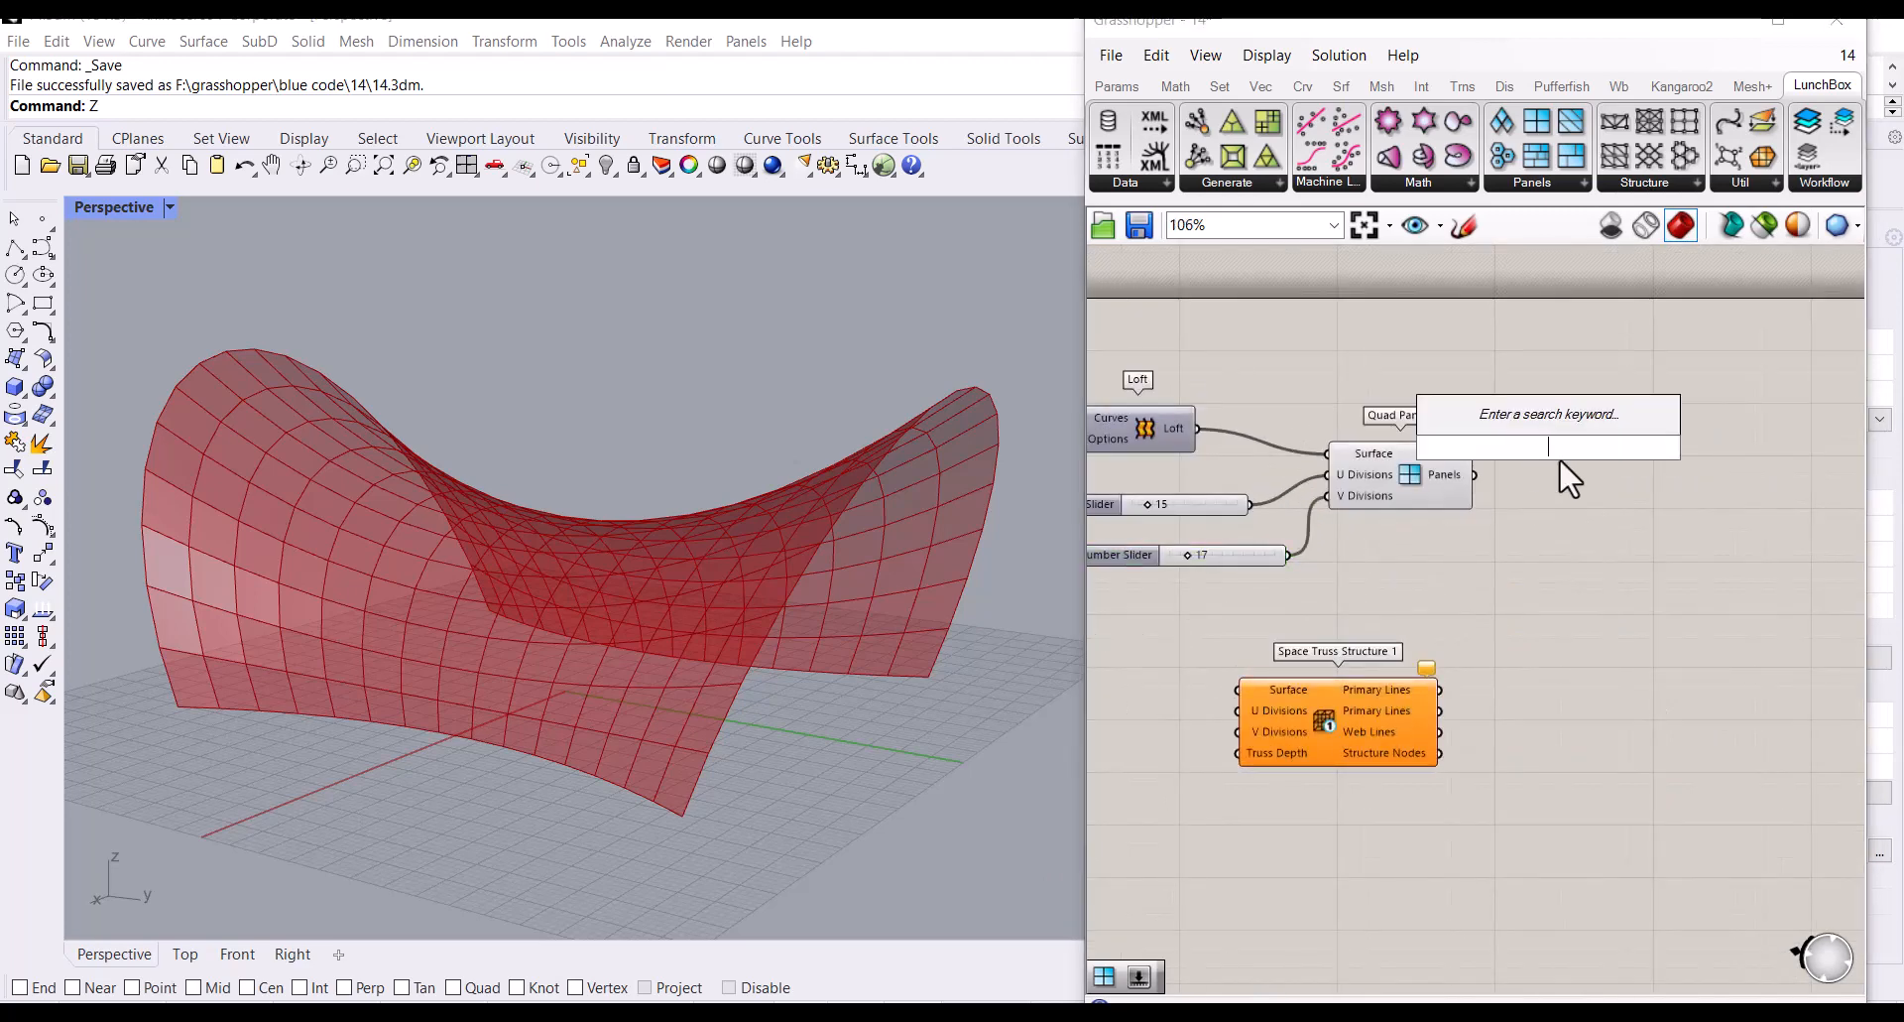
{"action": "type", "text": "sc"}
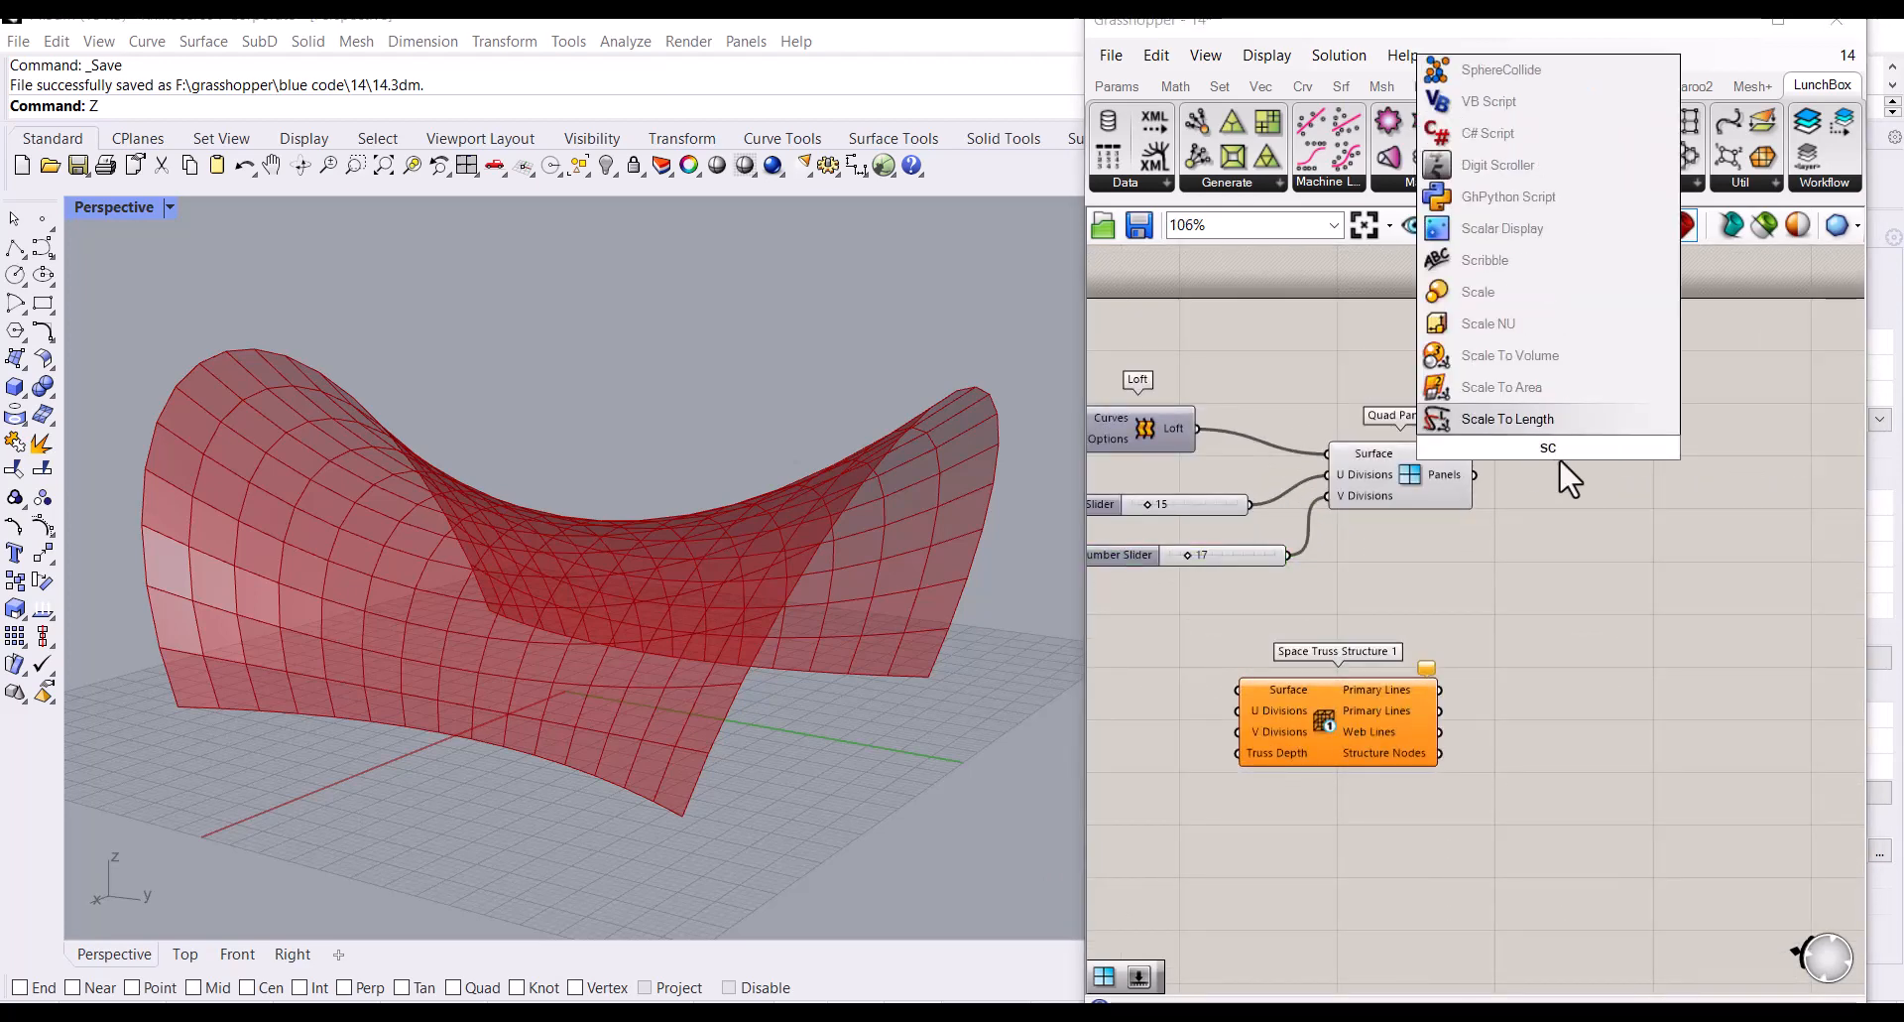
{"action": "type", "text": "a"}
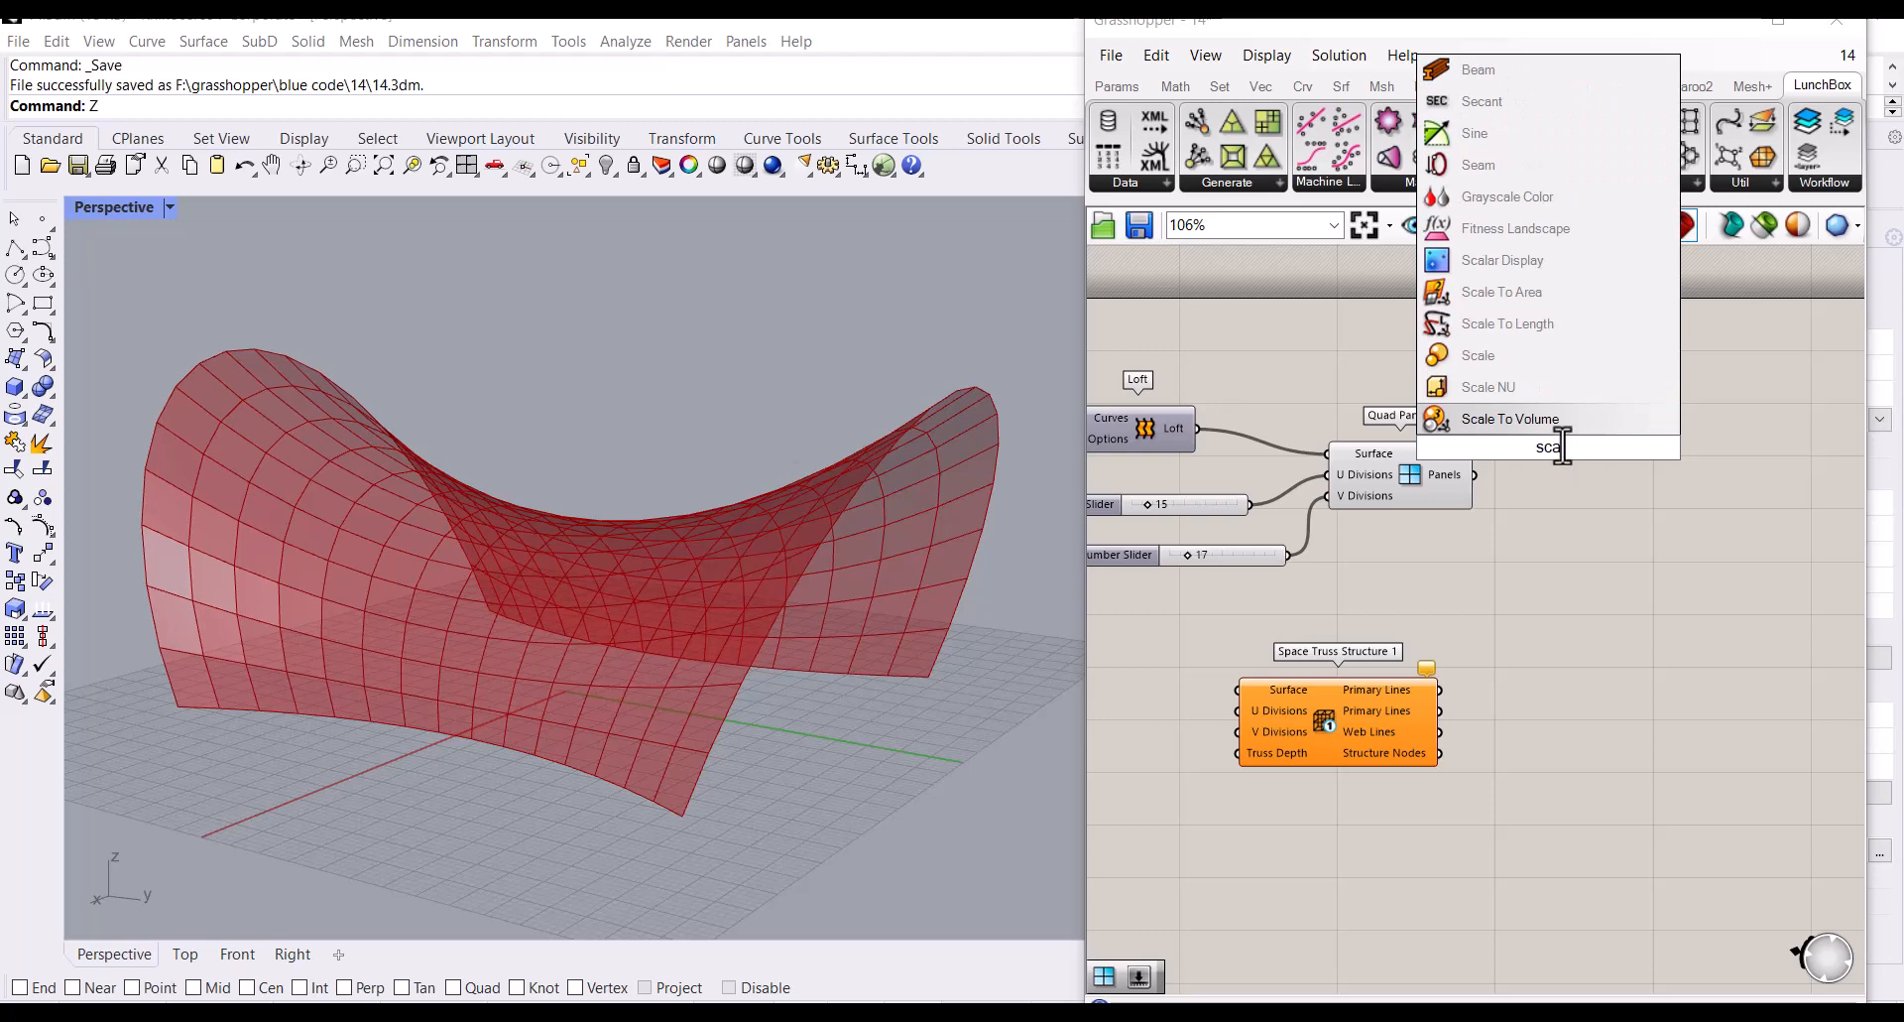
{"action": "key", "text": "Up"}
{"action": "key", "text": "Up"}
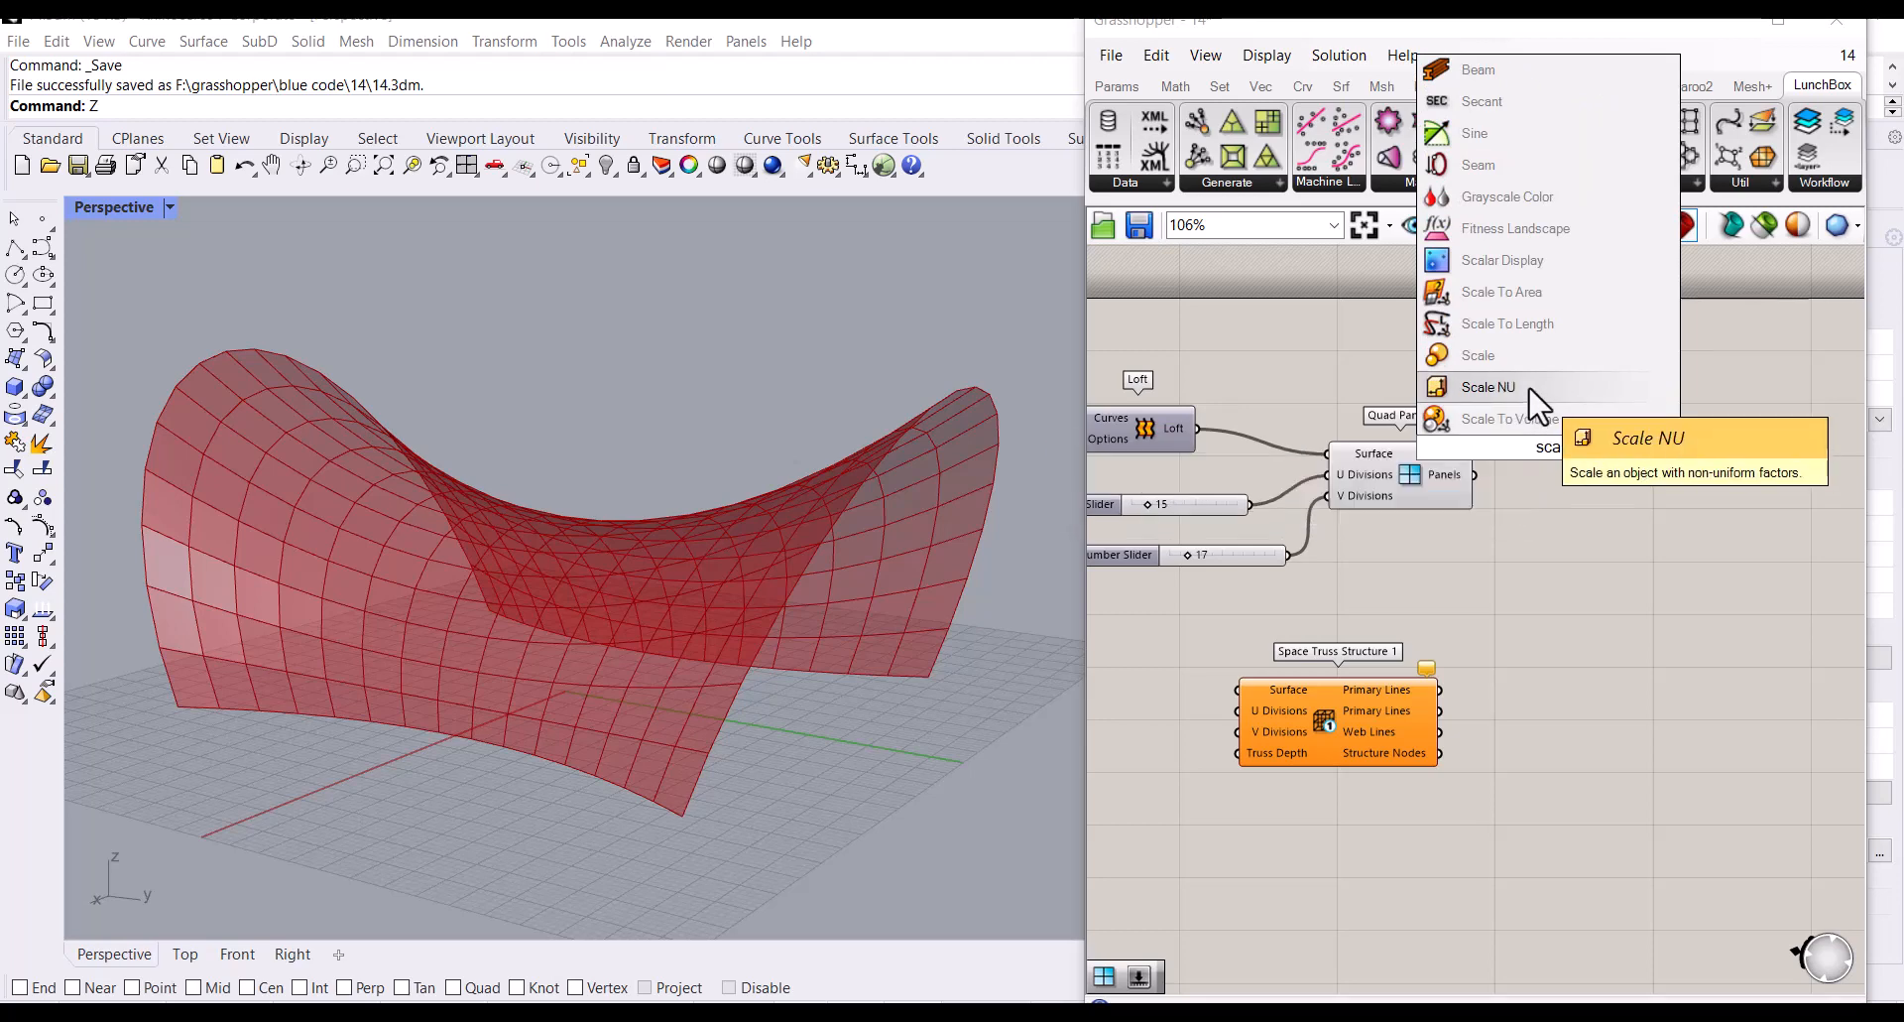
{"action": "key", "text": "Return"}
{"action": "left_click_drag", "start_coordinate": [1565, 461], "coordinate": [1717, 494]}
Step: Search for another component starting with "a" to add between Quad Panels and Scale
{"action": "double_click", "coordinate": [1461, 503]}
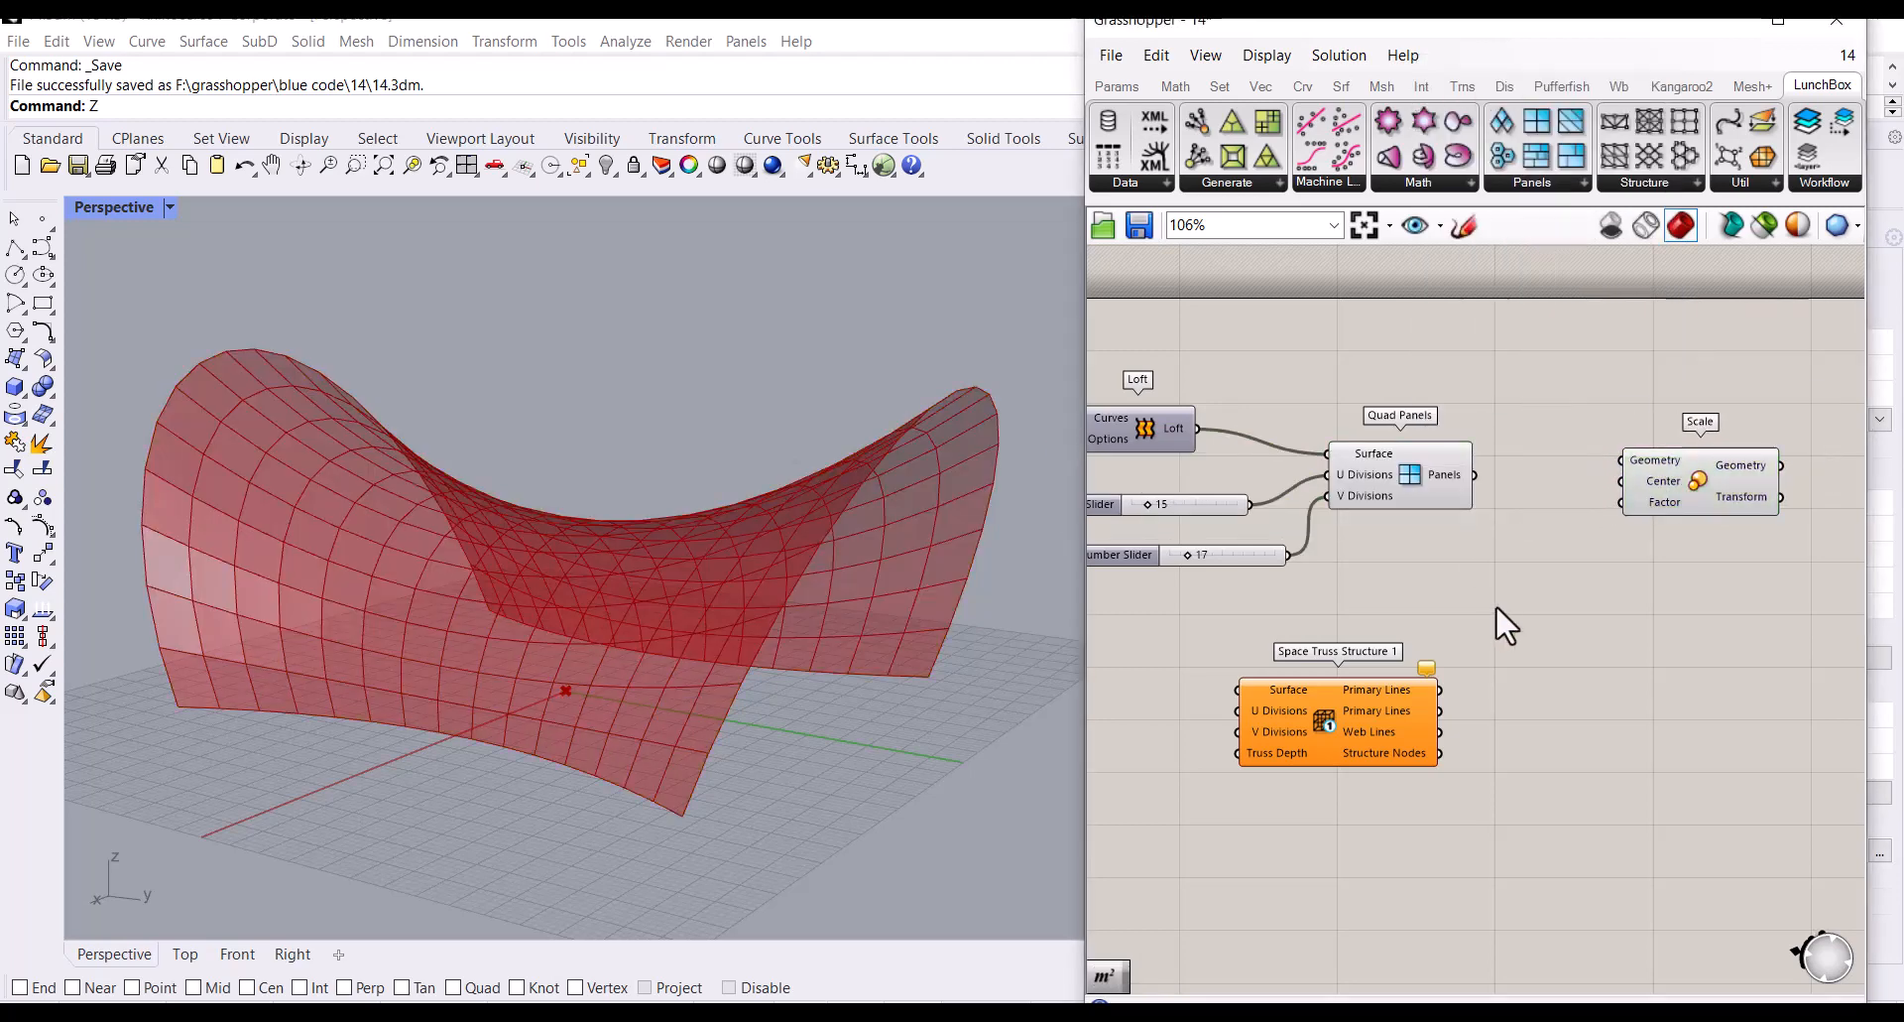
{"action": "double_click", "coordinate": [1496, 605]}
{"action": "type", "text": "a"}
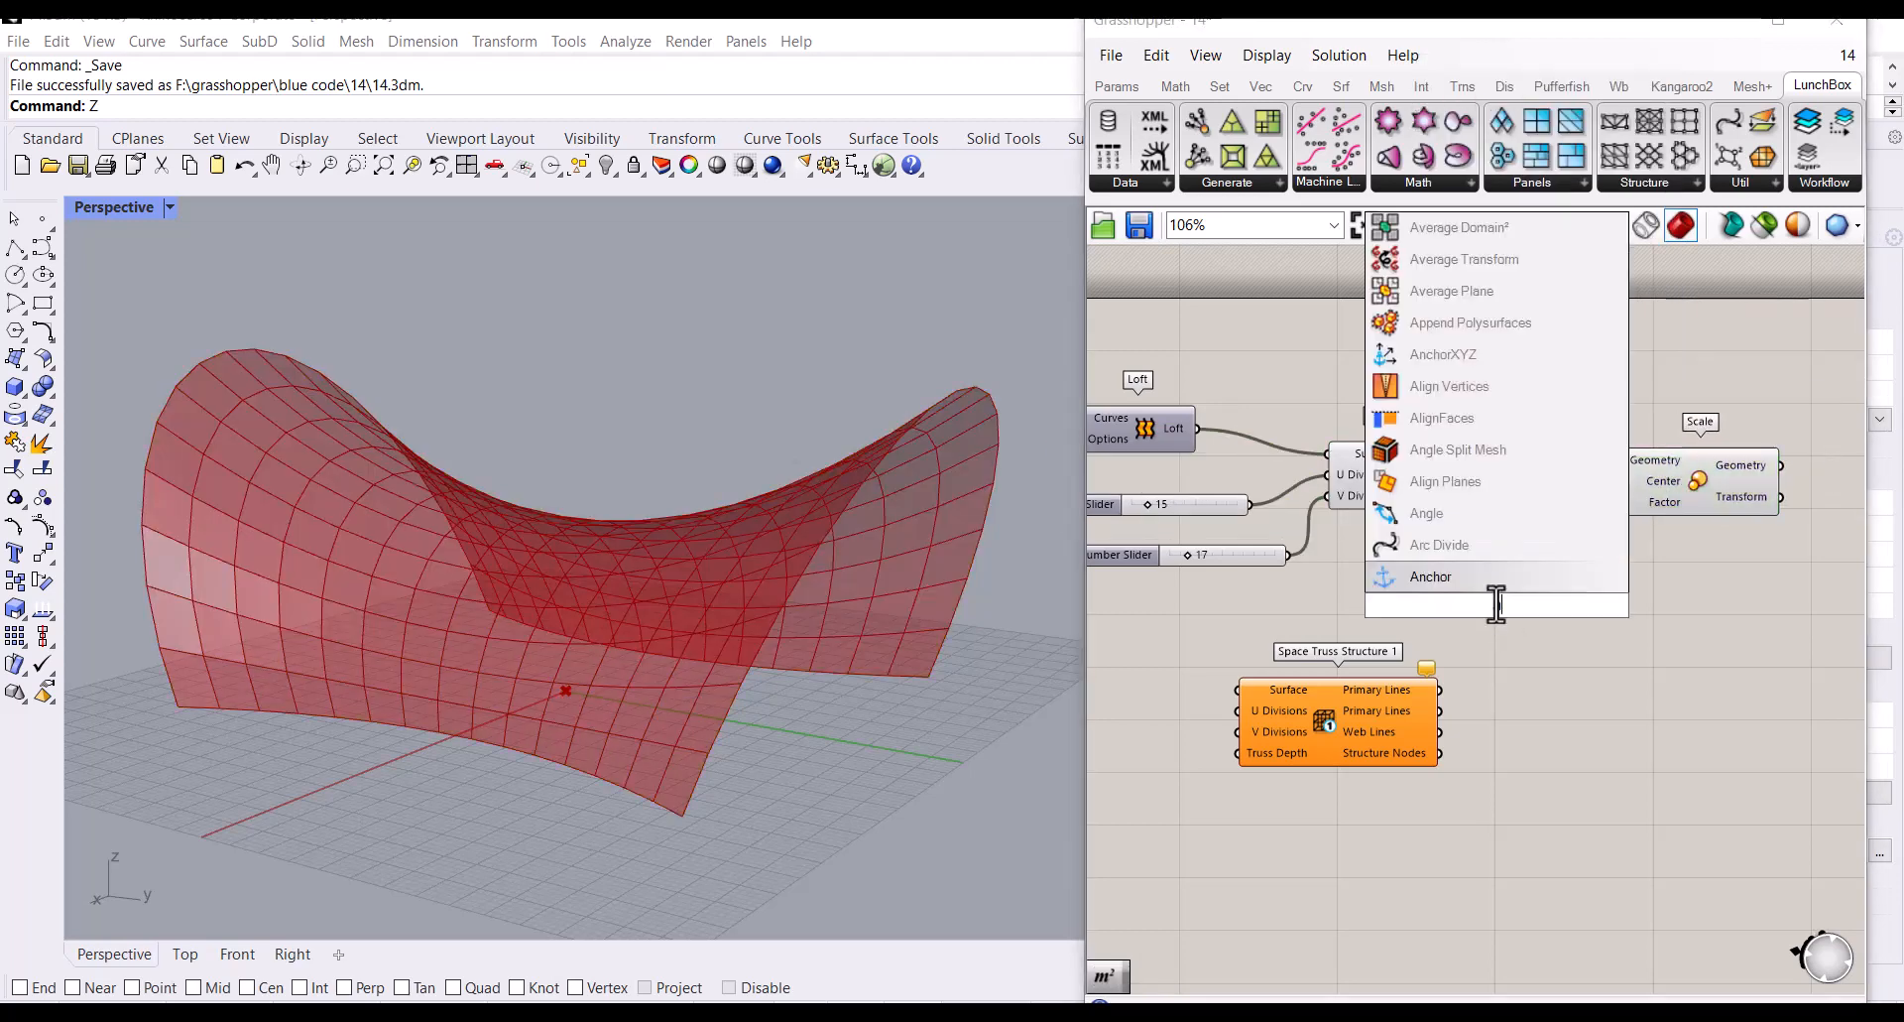